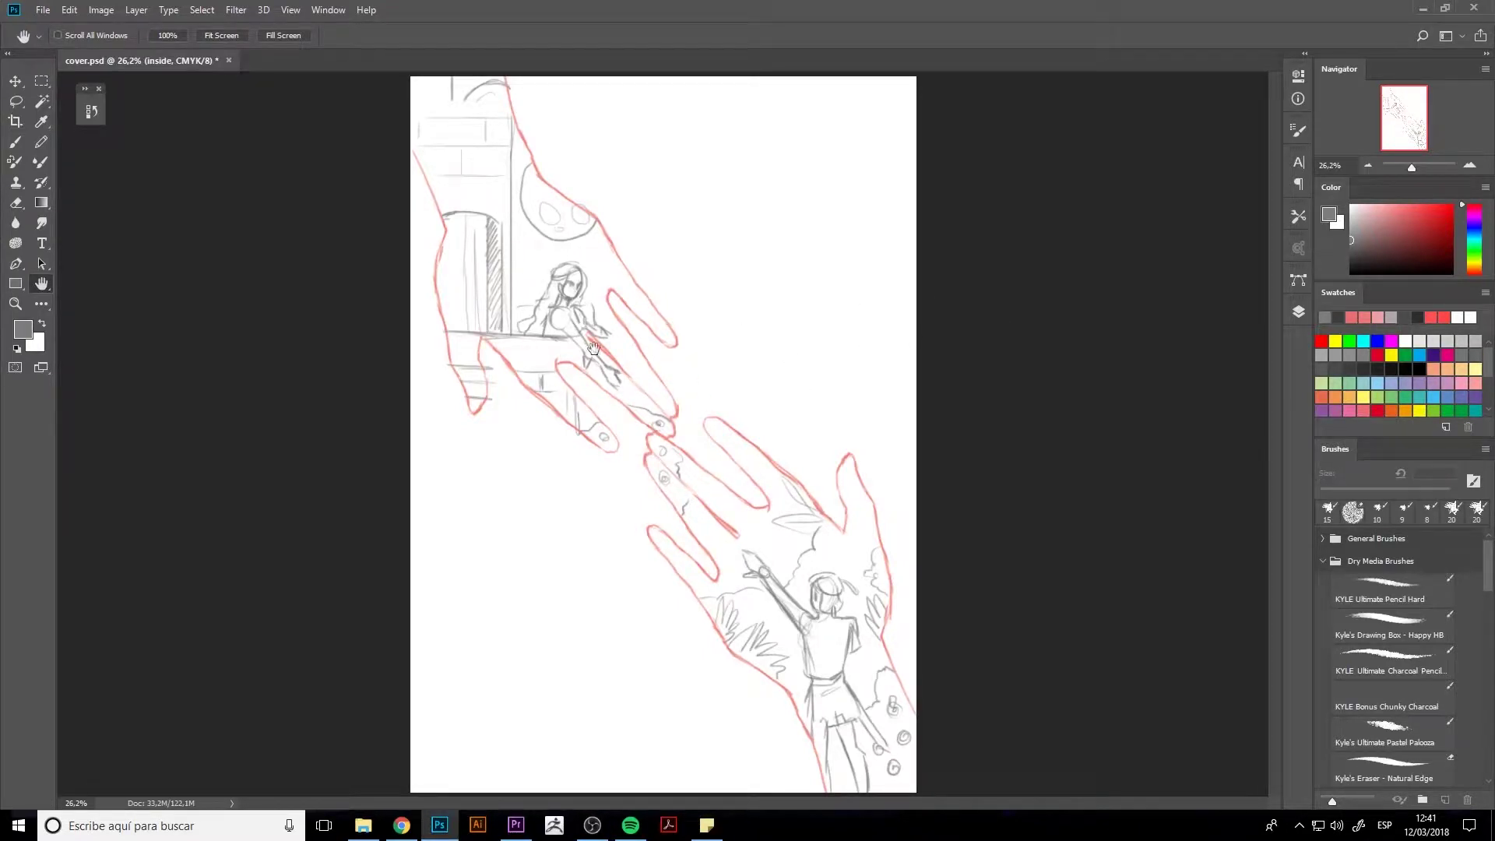
- Select the Brush tool with the Kyle's Drawing Box Happy HB pencil preset, enlarged to 40 px
click(14, 141)
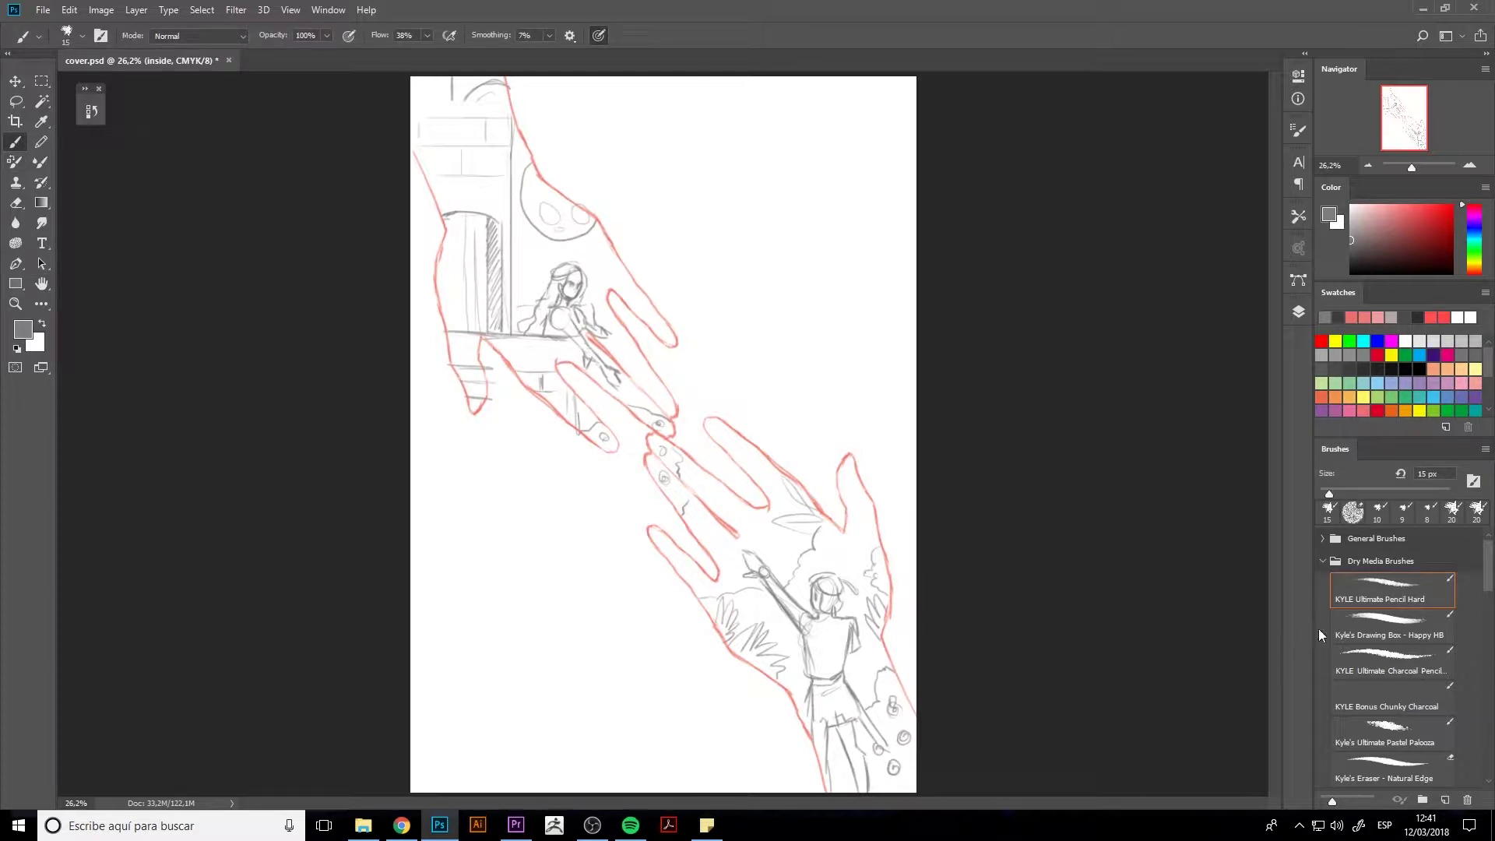
click(1358, 627)
key(bracketright)
key(bracketright)
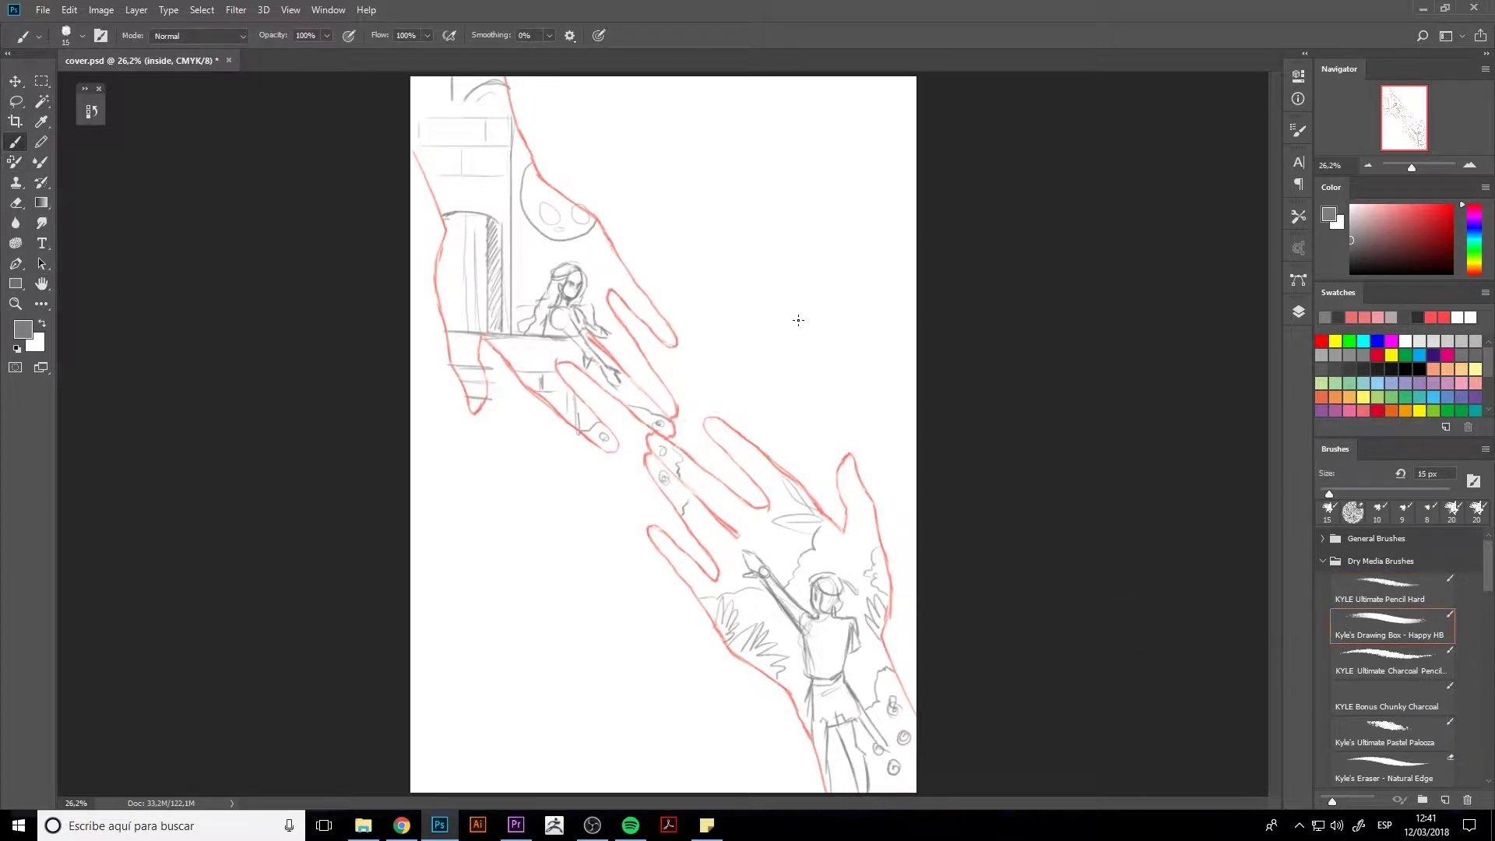
key(bracketright)
key(bracketright)
- Add an empty Layer 3 above inside and bring up Adobe Color Themes
click(1297, 312)
click(1235, 749)
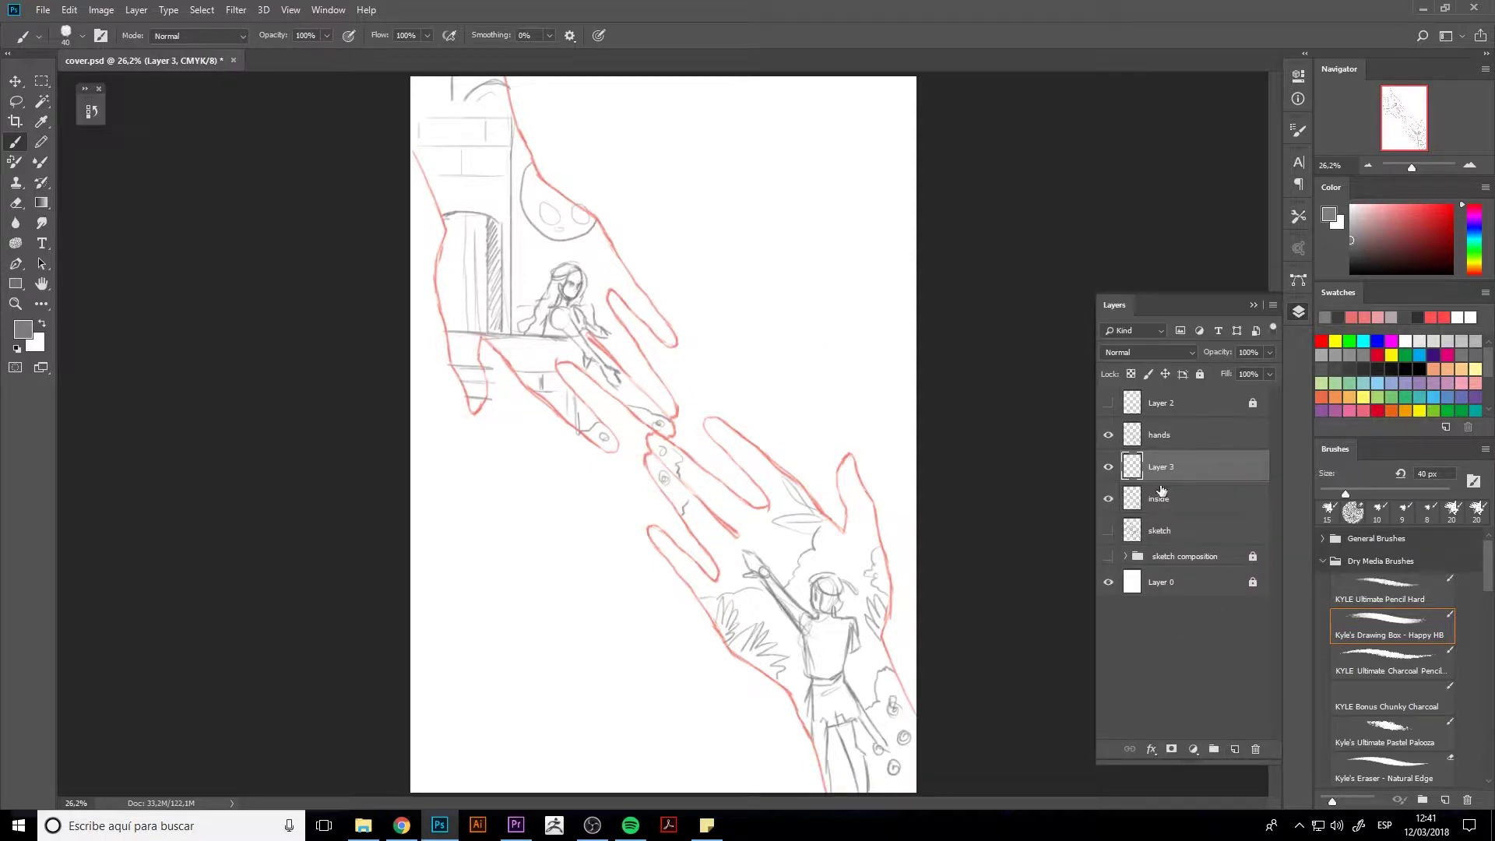
double_click(1166, 480)
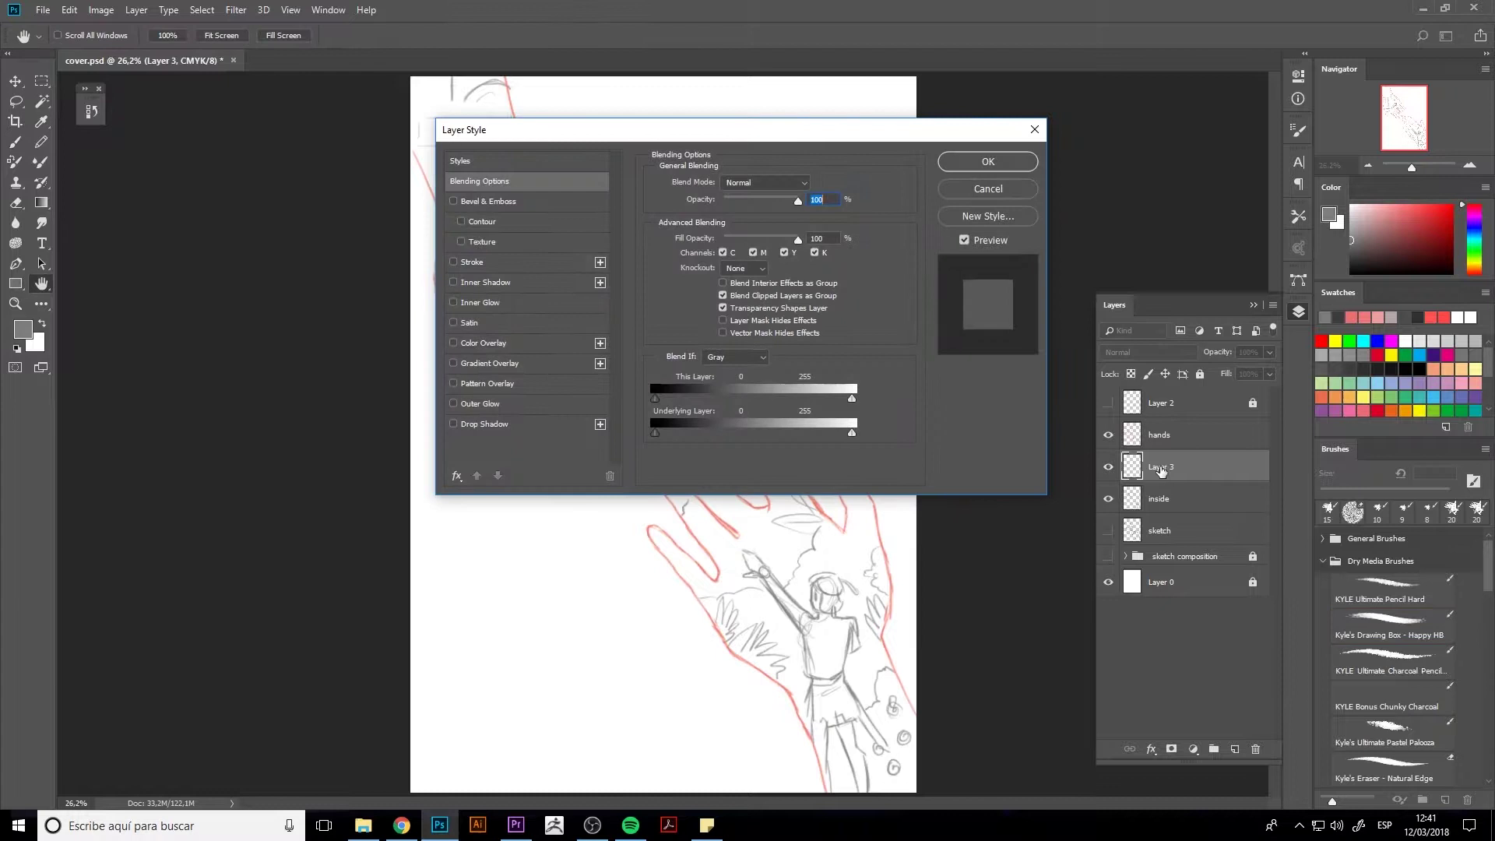
click(984, 196)
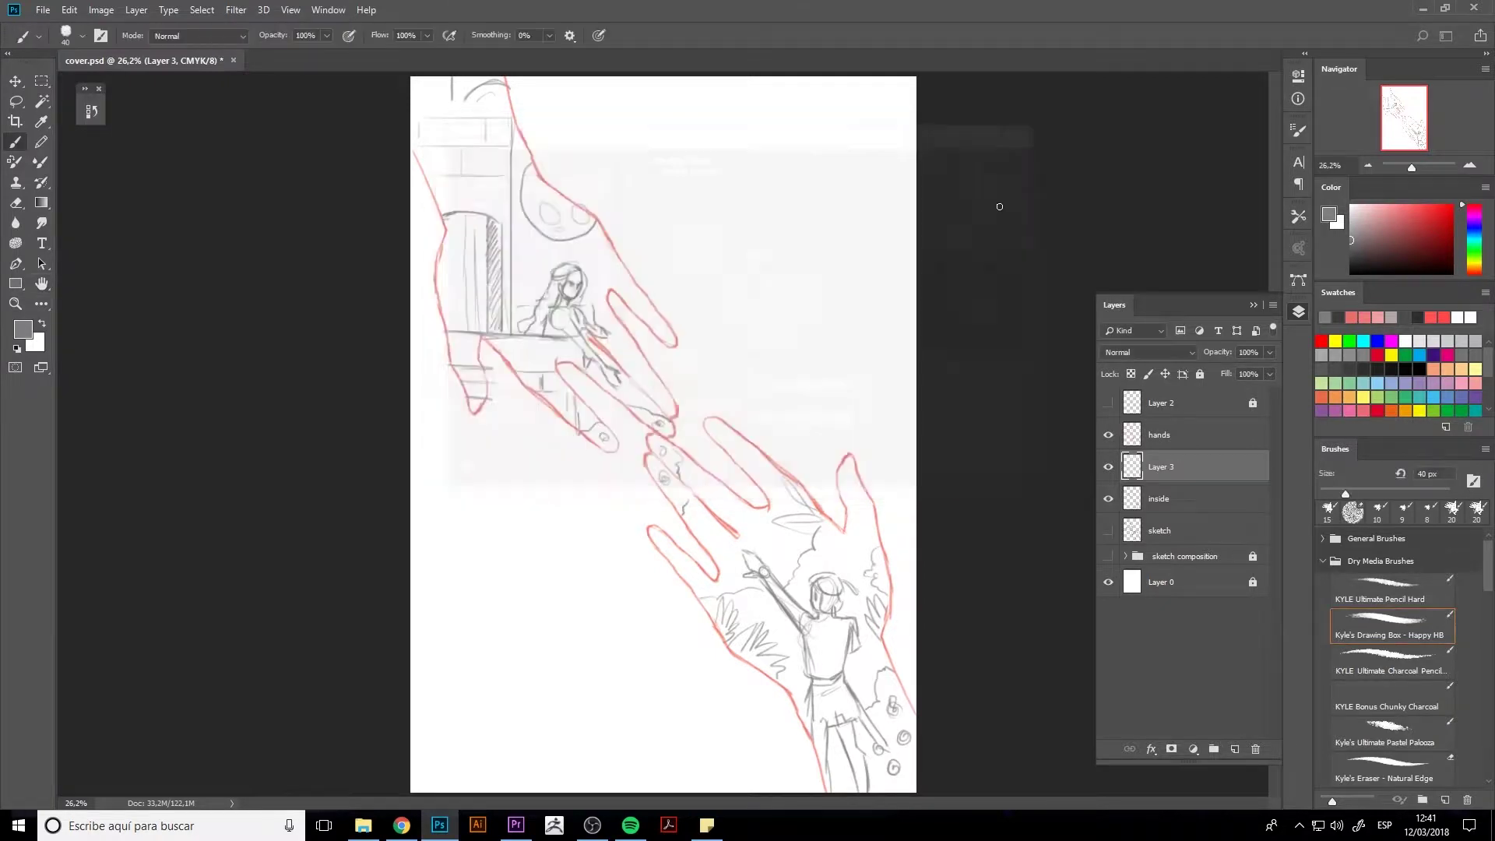
click(1298, 311)
click(1298, 249)
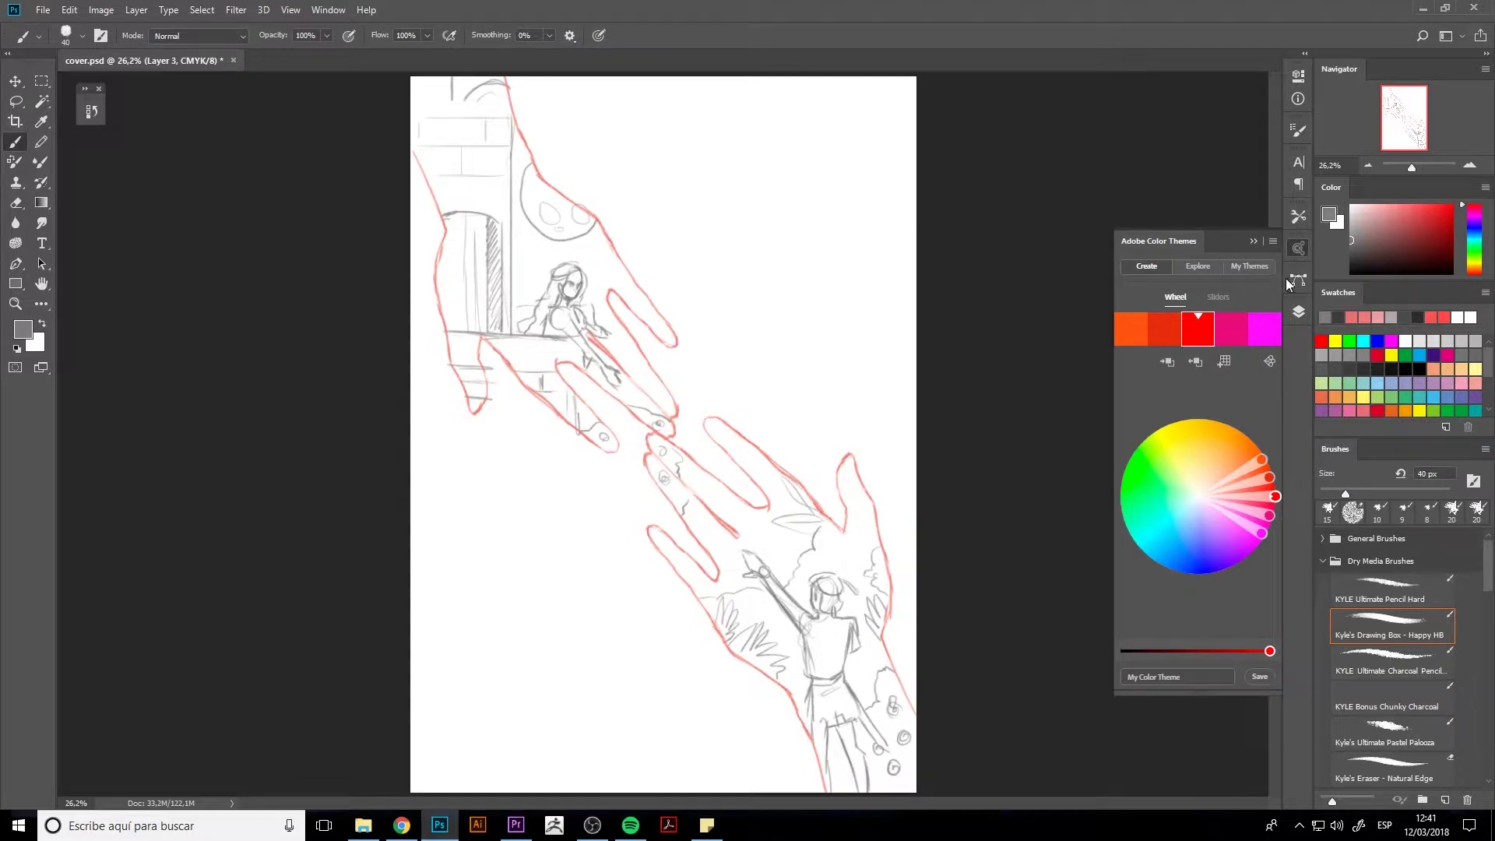
- Show the Adobe Color Themes extension from the Window menu and switch to Explore
click(328, 9)
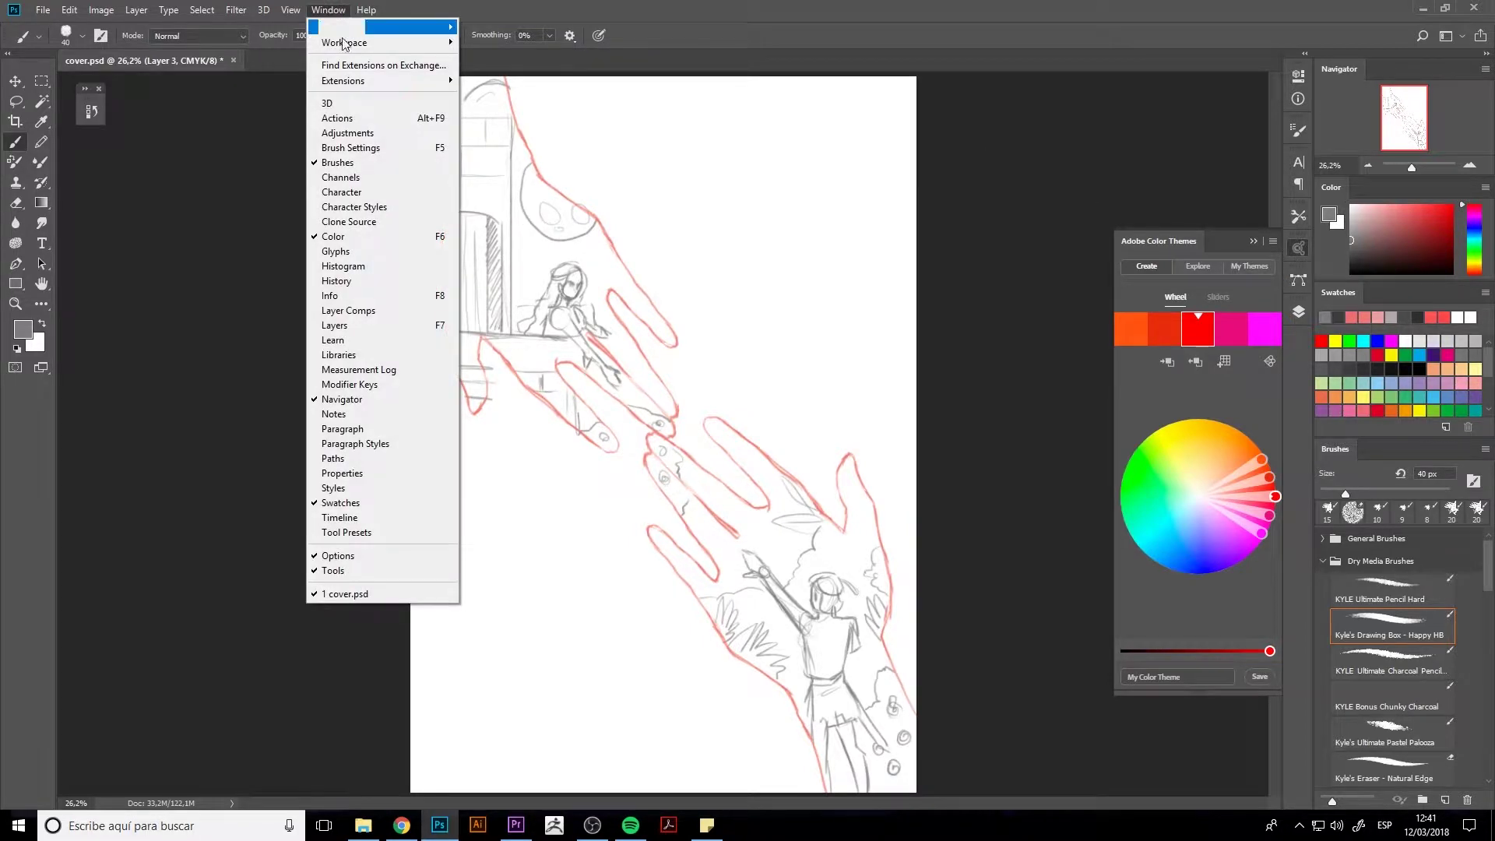
mouse_move(342, 81)
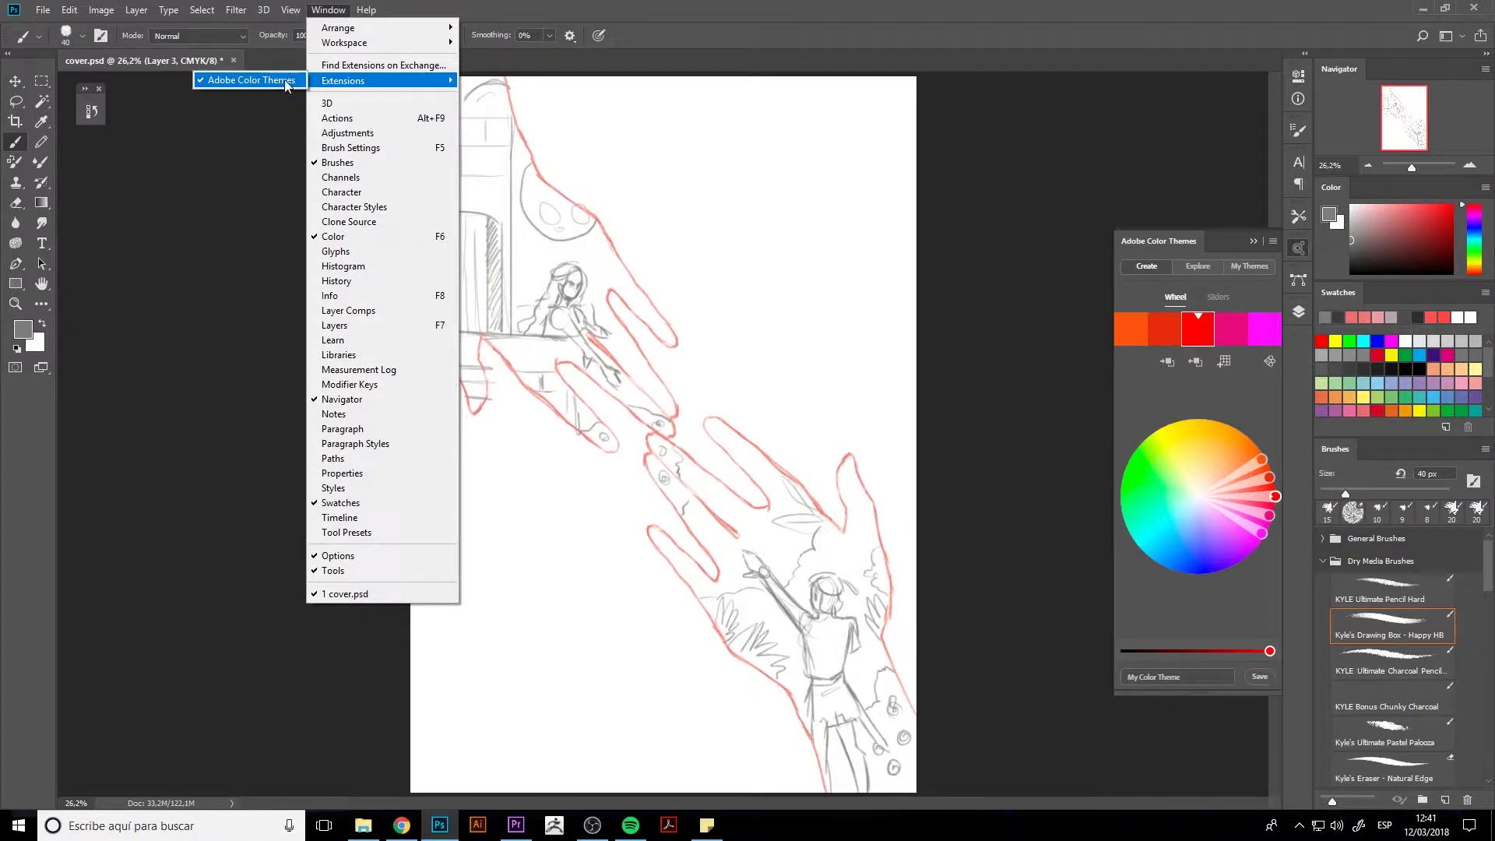
click(283, 80)
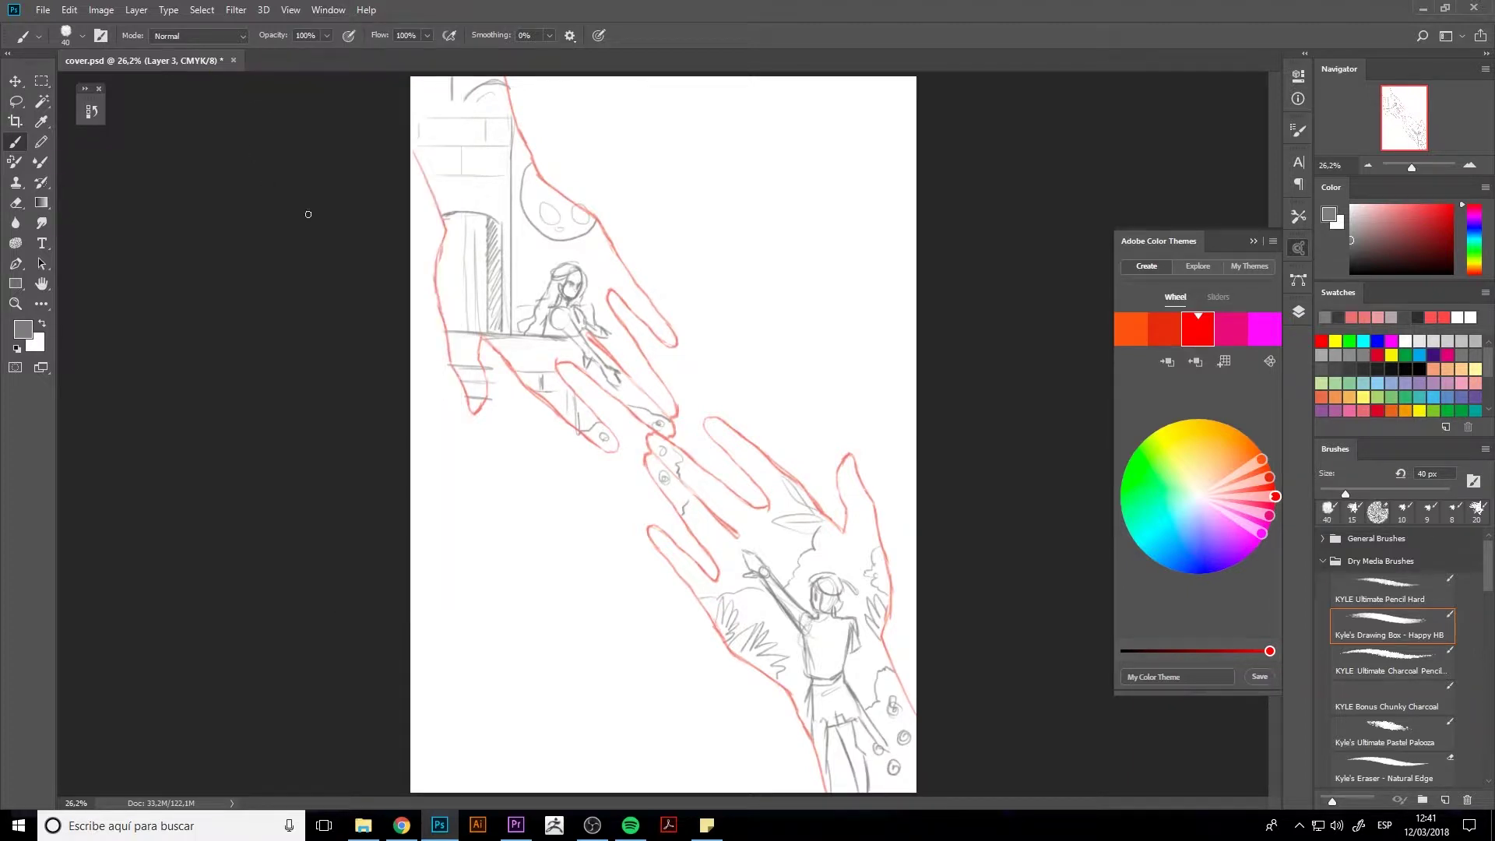
click(1208, 269)
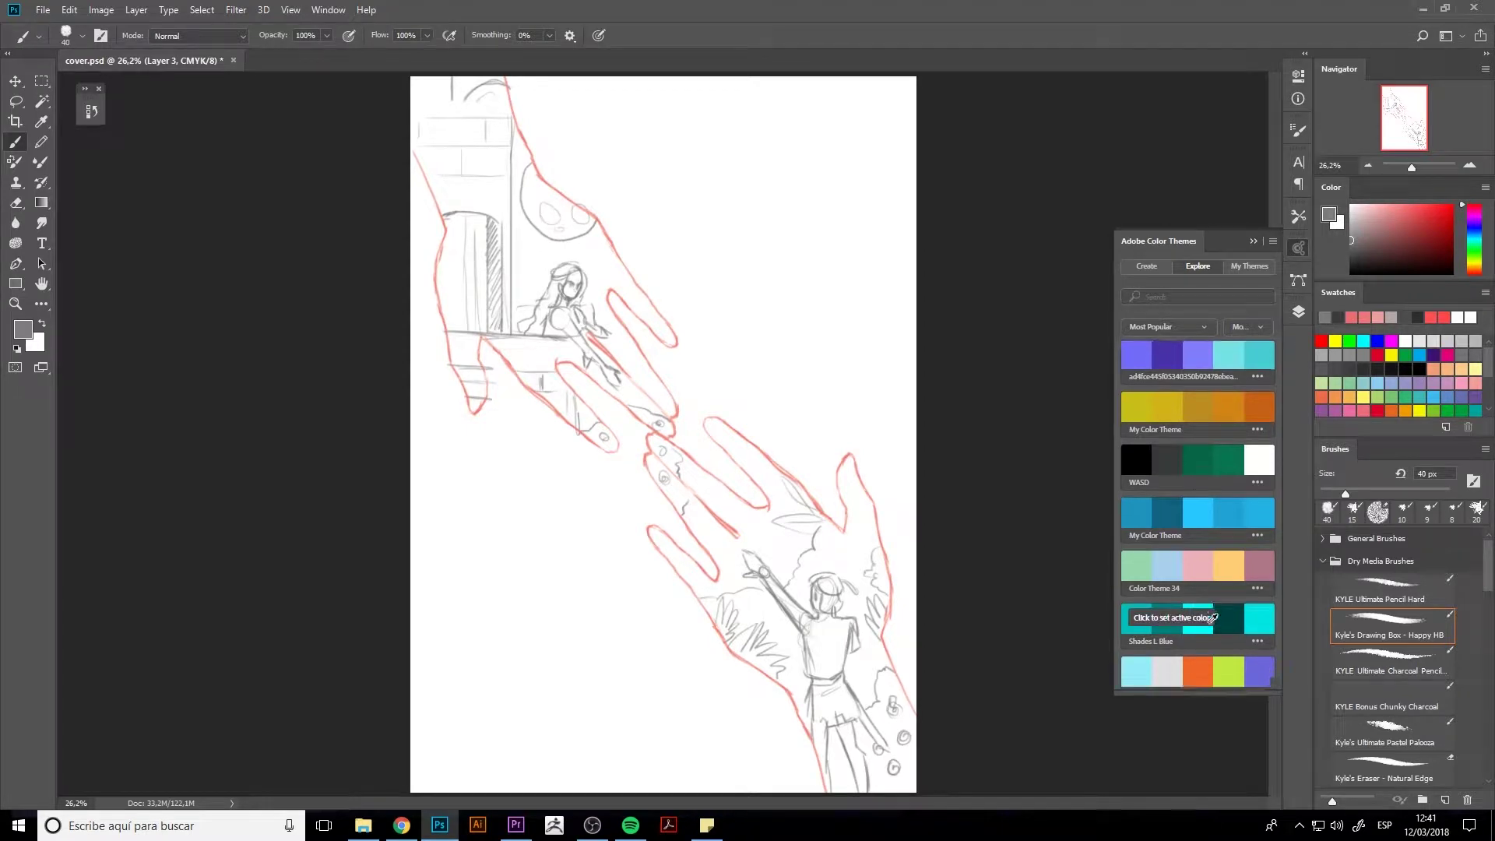
- Scroll through the Most Popular community colour themes
scroll(1192, 623, down, 3)
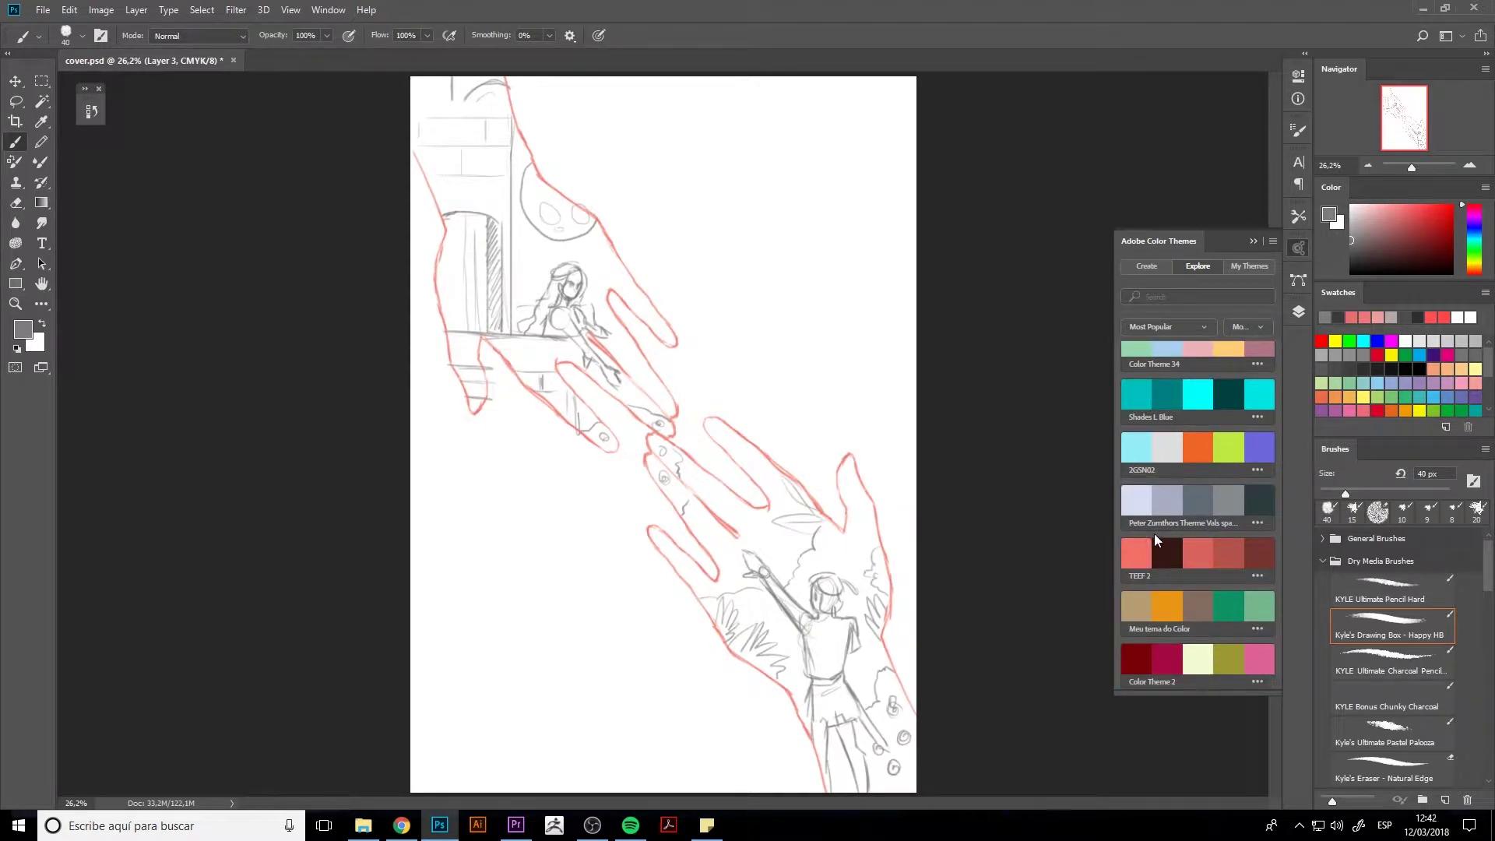
scroll(1154, 534, down, 5)
scroll(1156, 532, down, 3)
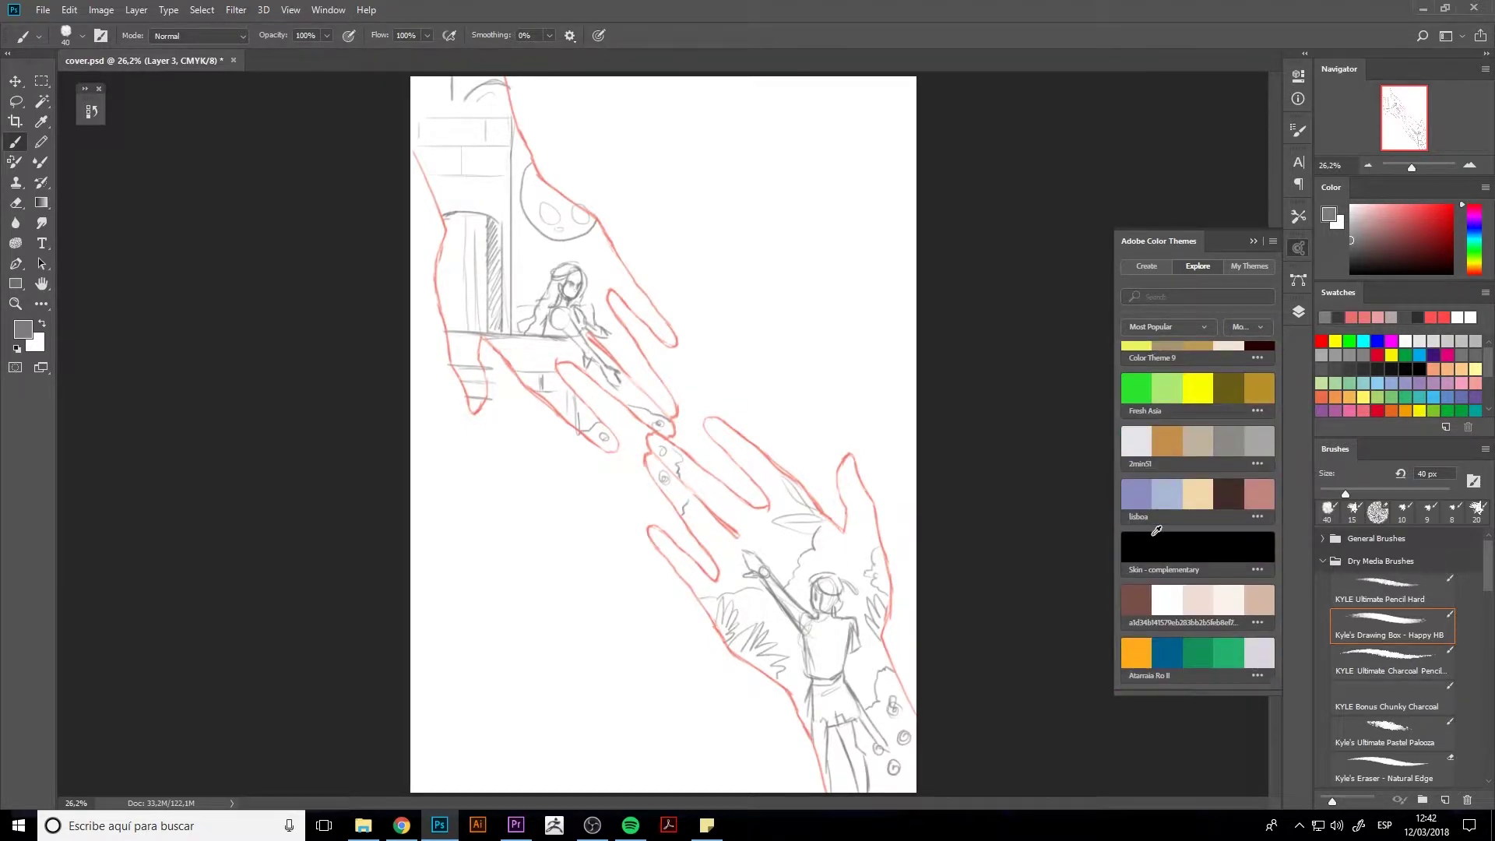
scroll(1156, 531, down, 5)
scroll(1154, 537, down, 3)
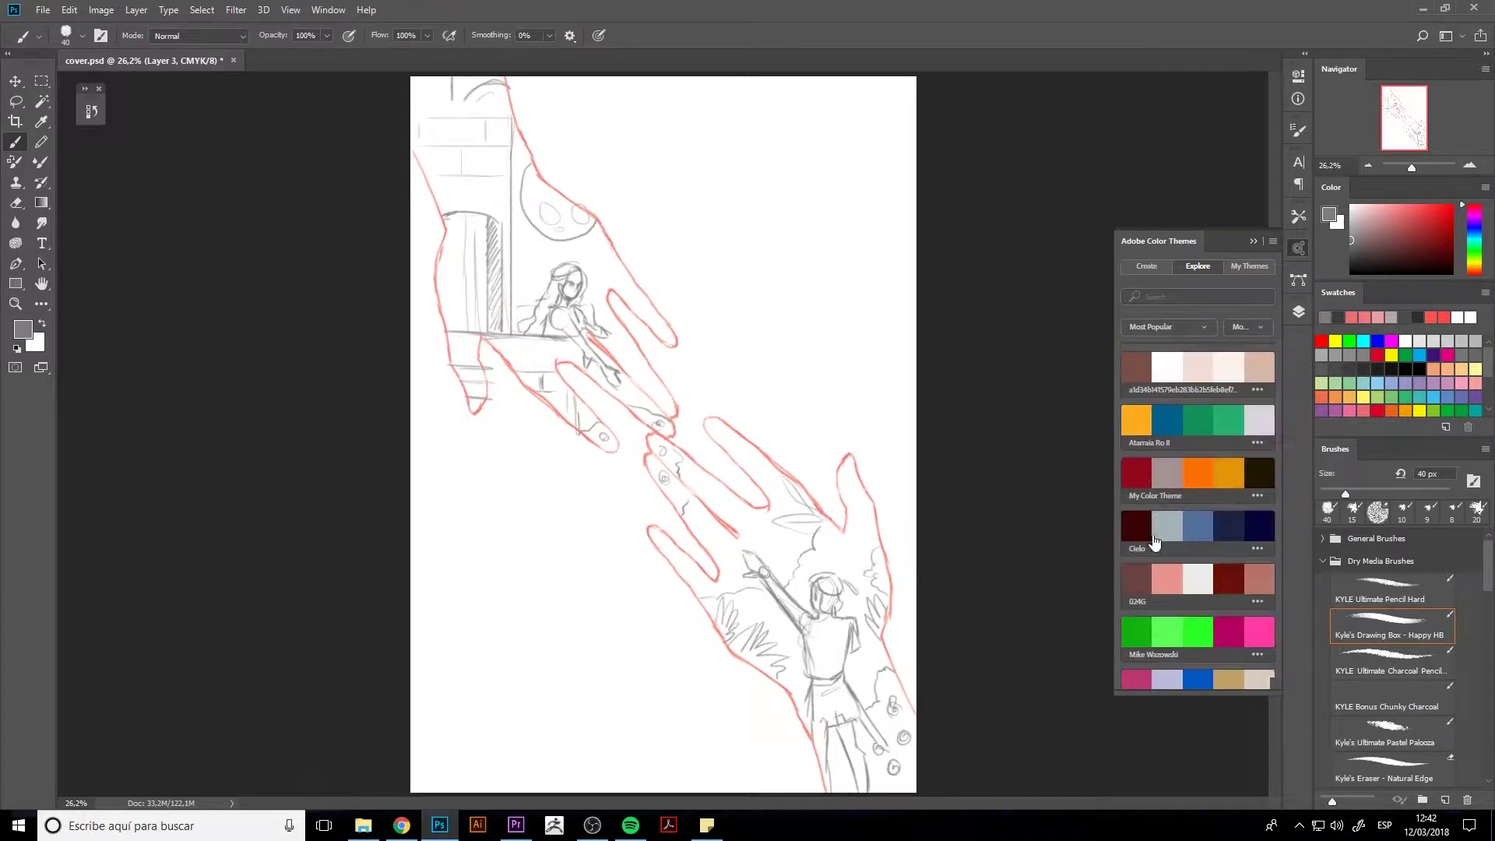
scroll(1152, 537, down, 3)
scroll(1148, 539, down, 3)
scroll(1167, 537, down, 3)
scroll(1177, 536, up, 1)
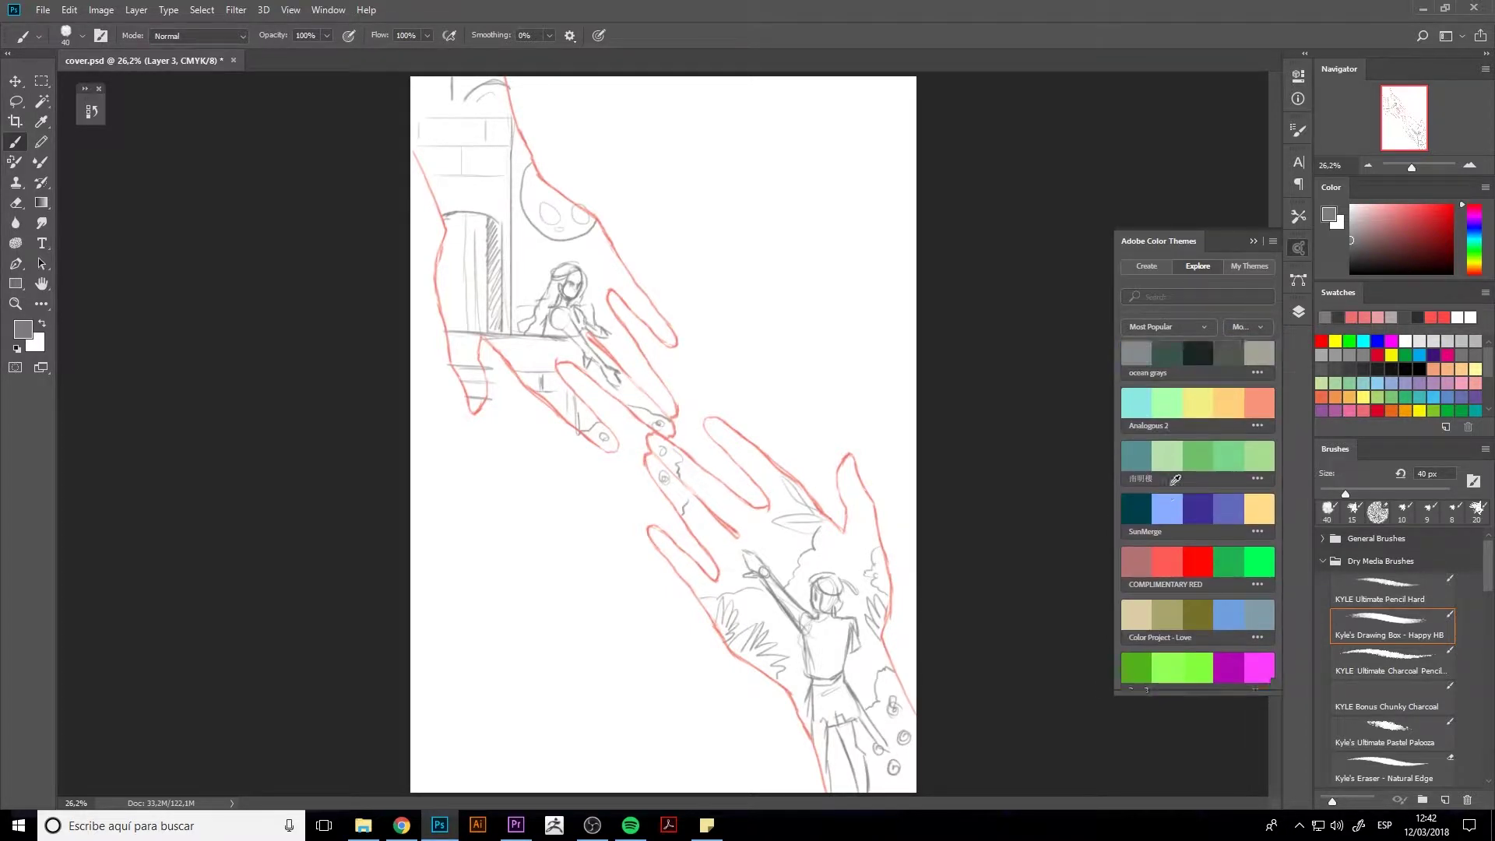
scroll(1230, 527, up, 2)
- Search the Color Themes for 'romeo and juliet'
click(1162, 302)
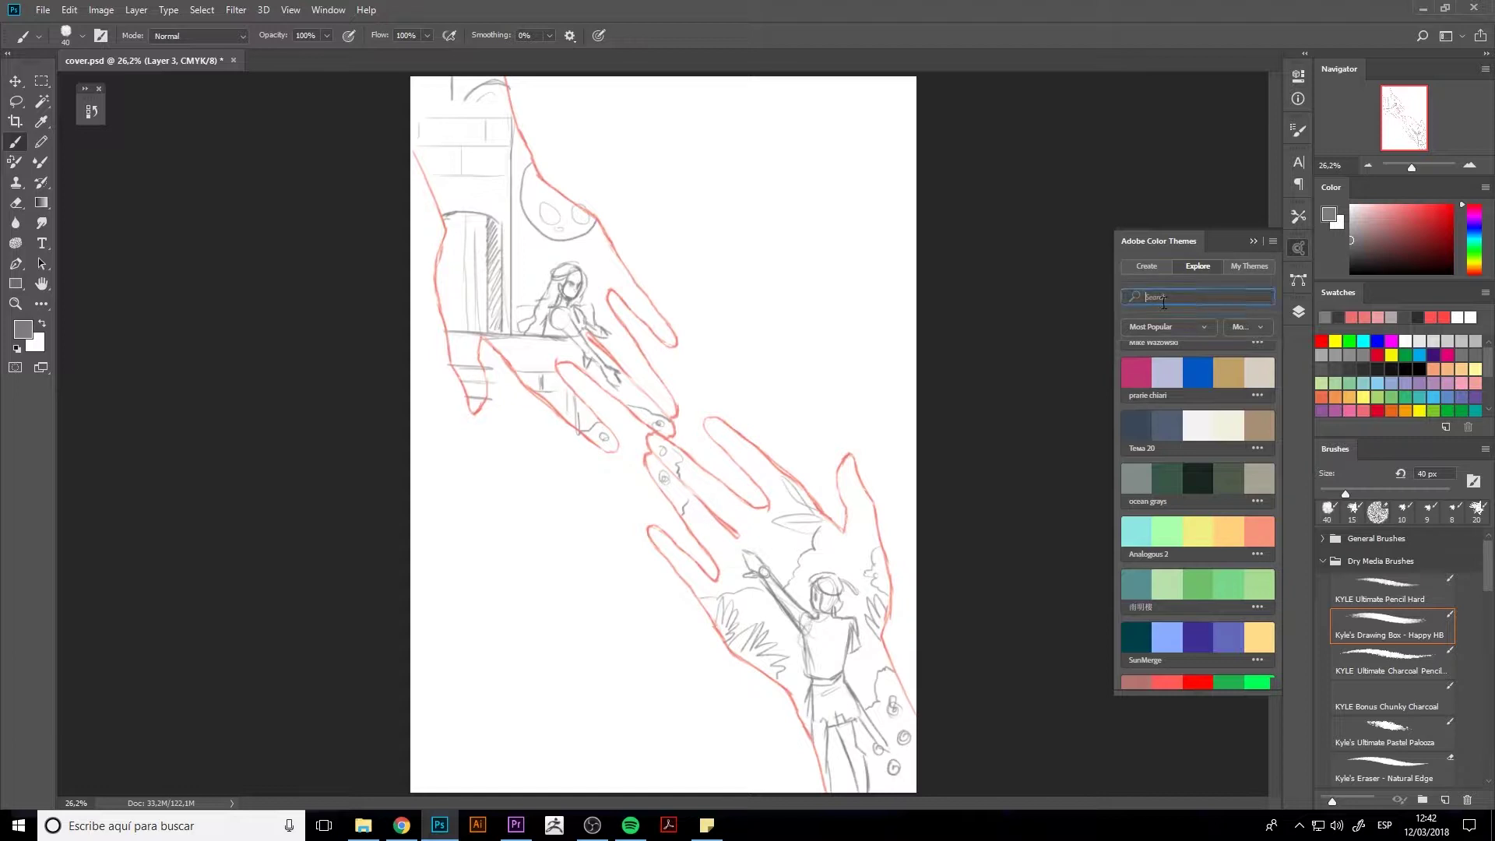
text(romeo)
text( and juliet)
key(Return)
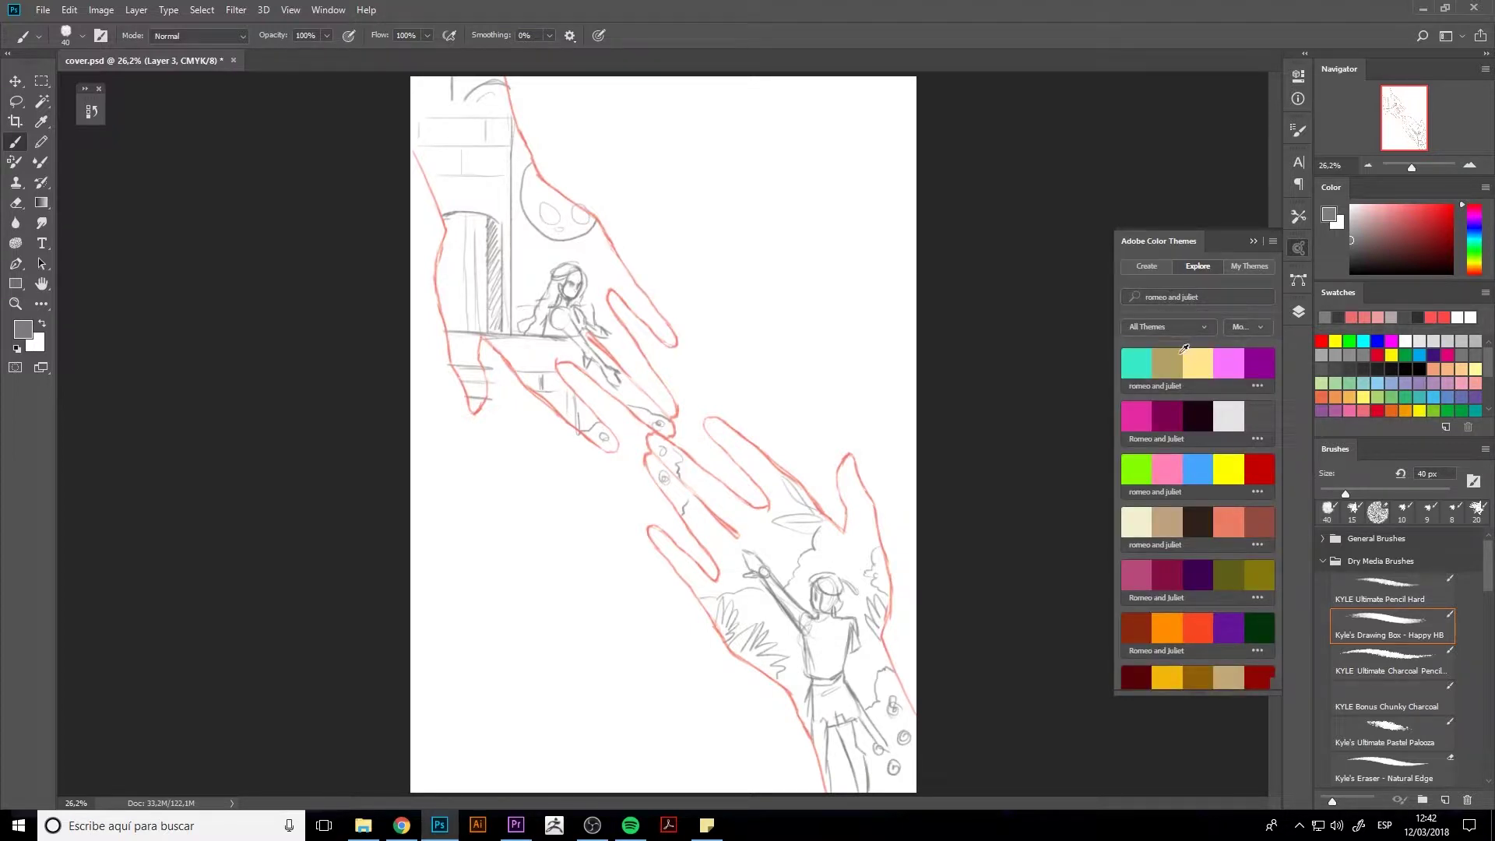
- Browse the 'romeo and juliet' theme results and select the search text
scroll(1148, 497, down, 3)
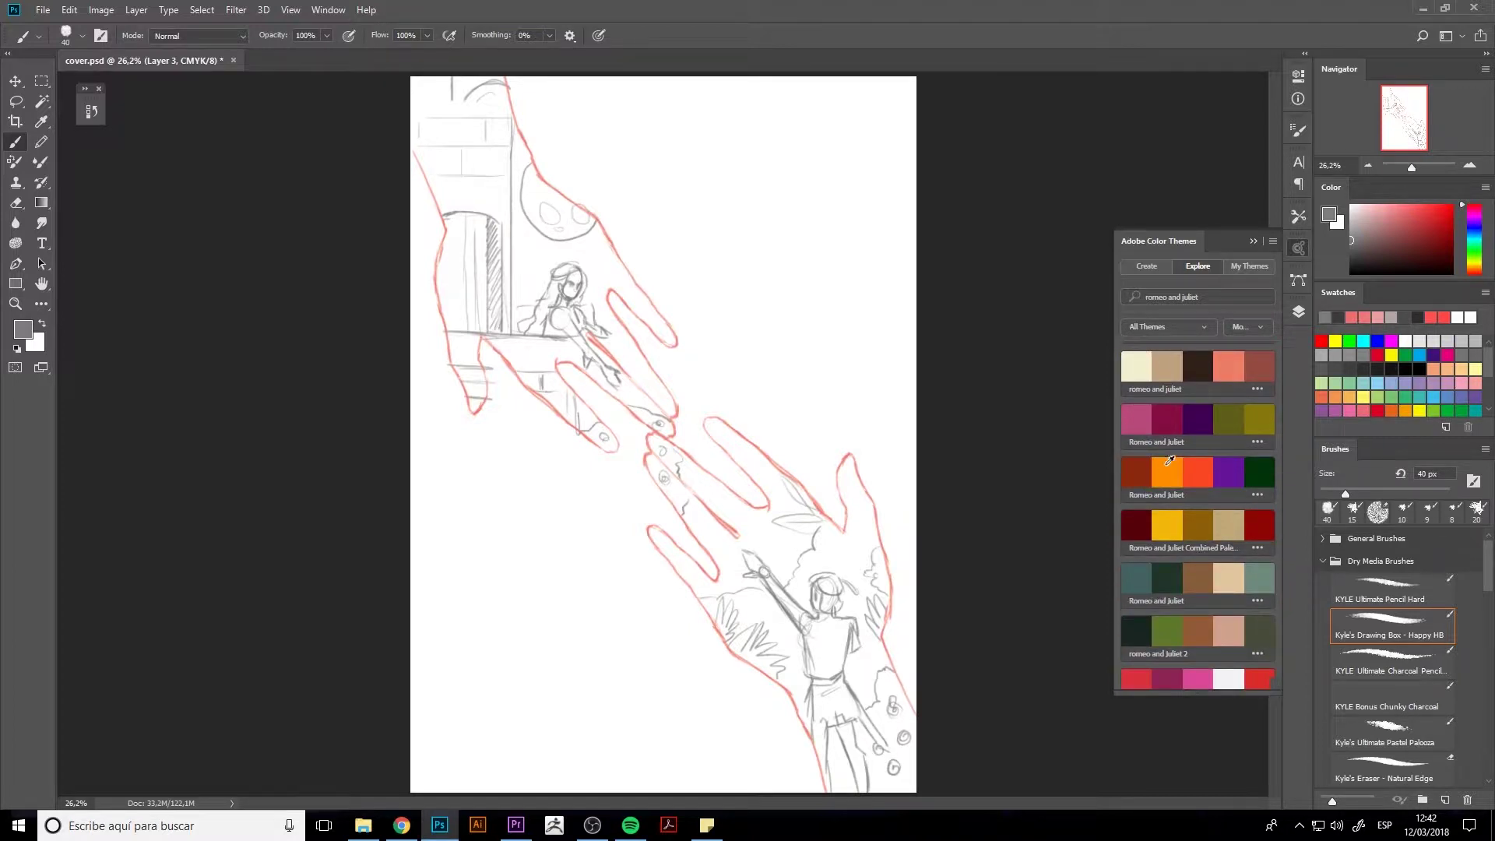
scroll(1191, 534, down, 3)
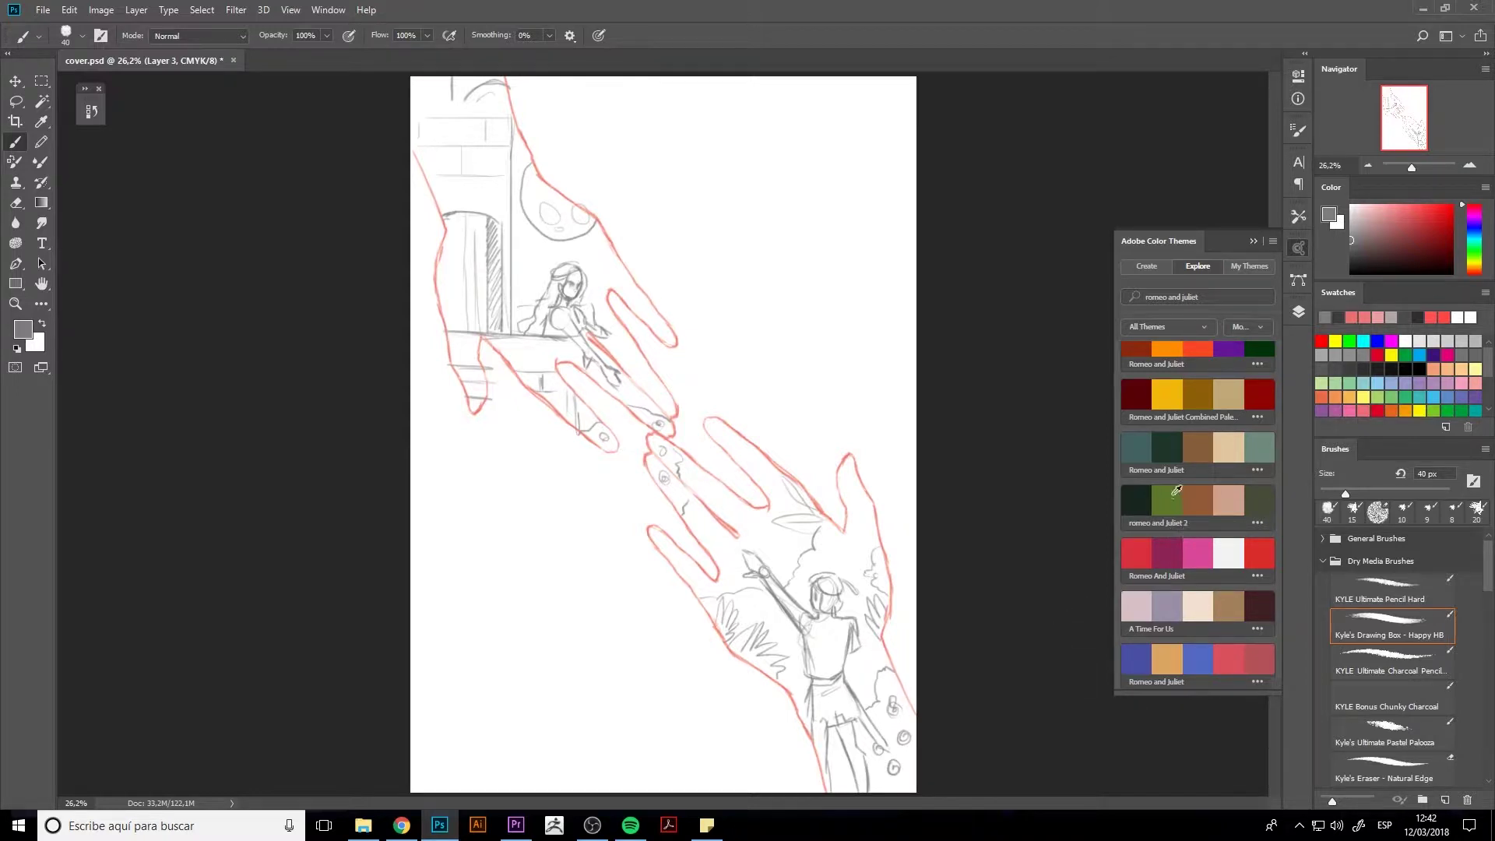
scroll(1171, 498, up, 4)
scroll(1171, 498, up, 1)
scroll(1171, 498, up, 1)
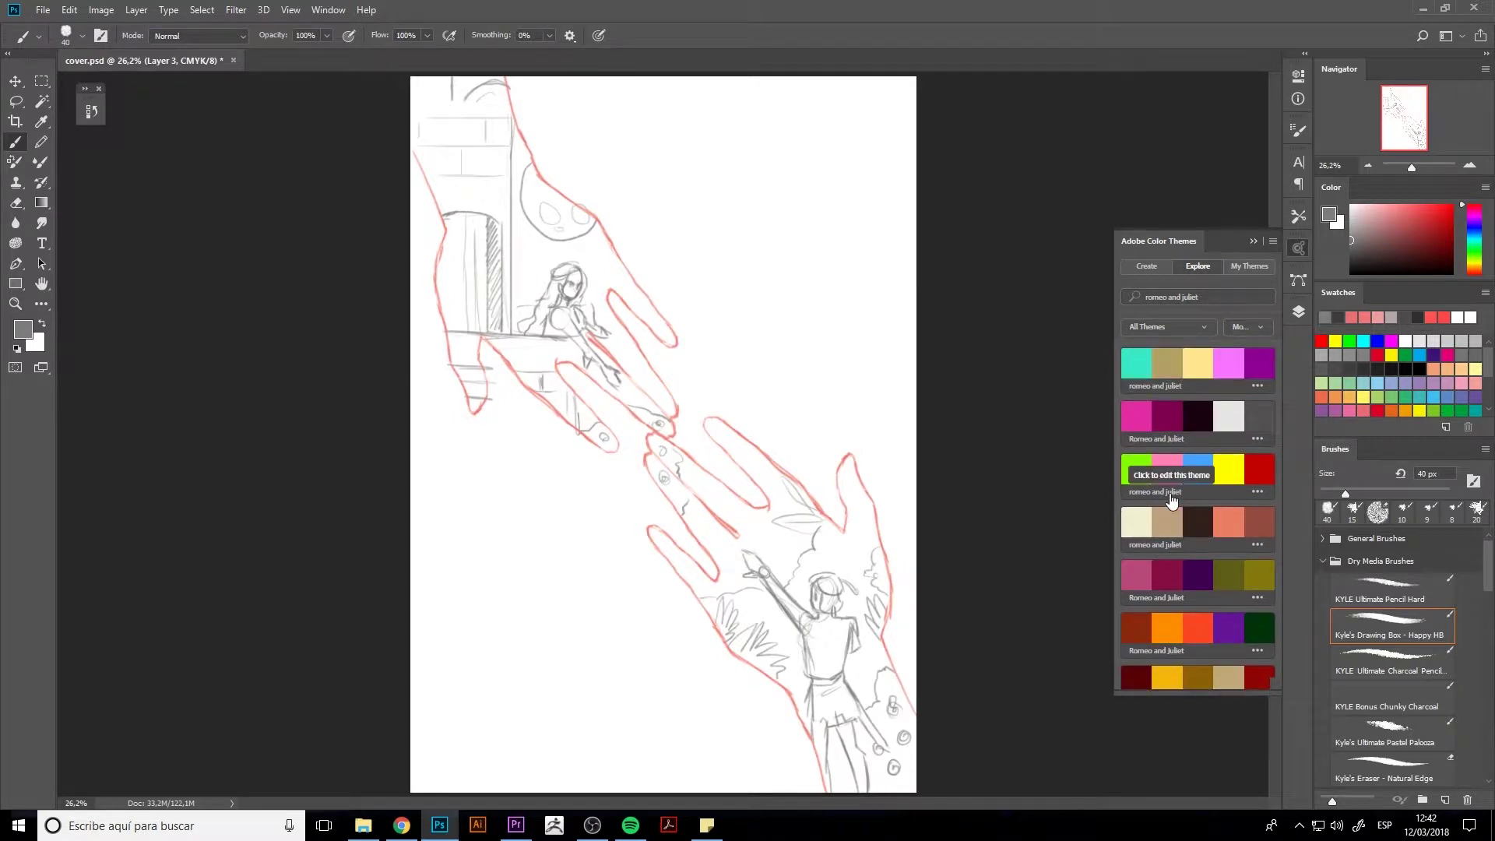
triple_click(1198, 297)
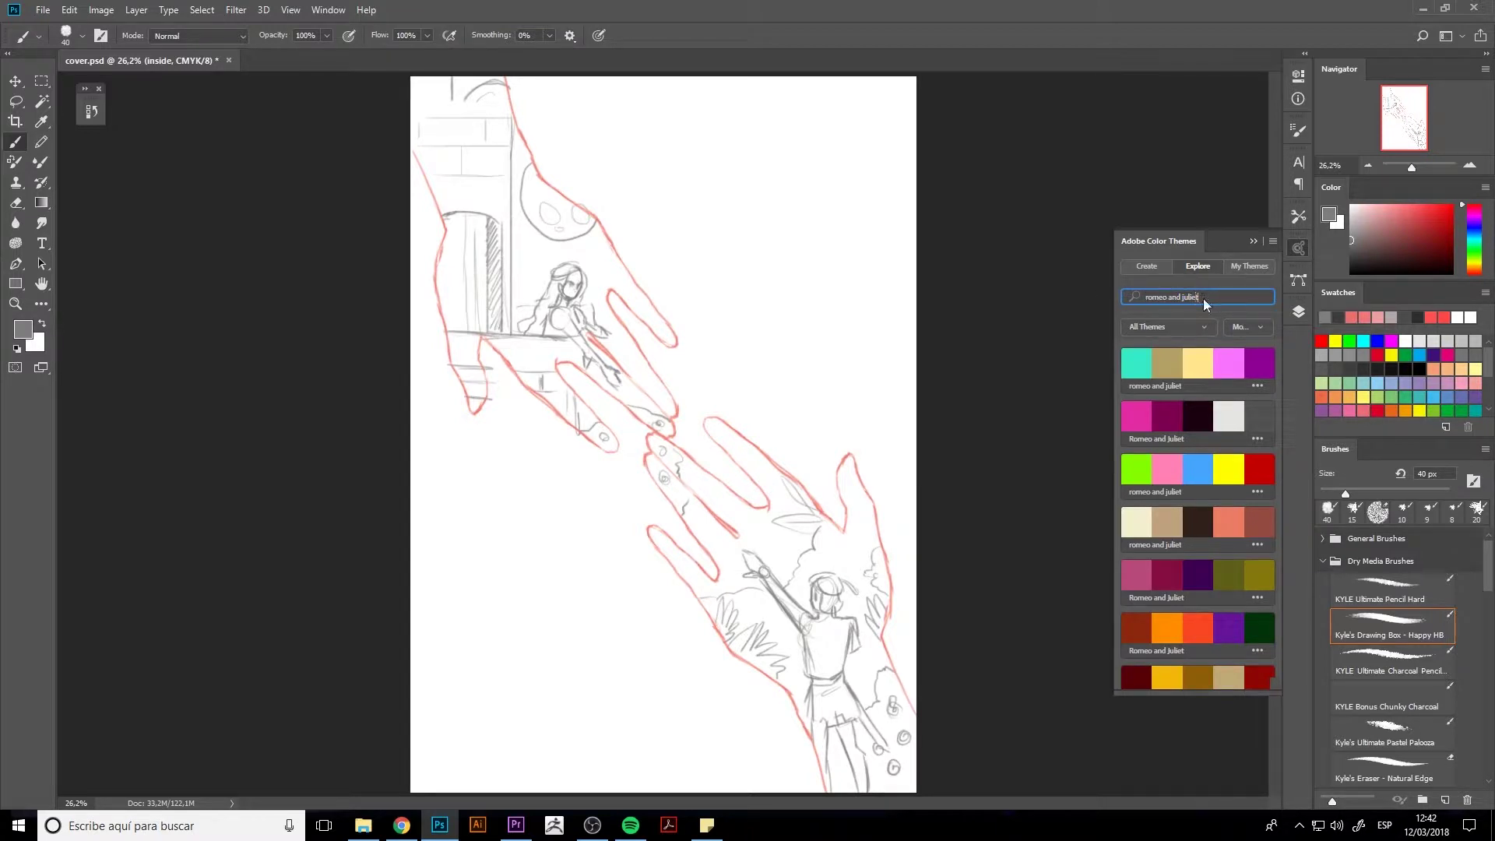
- Replace the theme search term with 'lovers' and run the search
key(BackSpace)
text(ras)
key(BackSpace)
key(BackSpace)
key(Return)
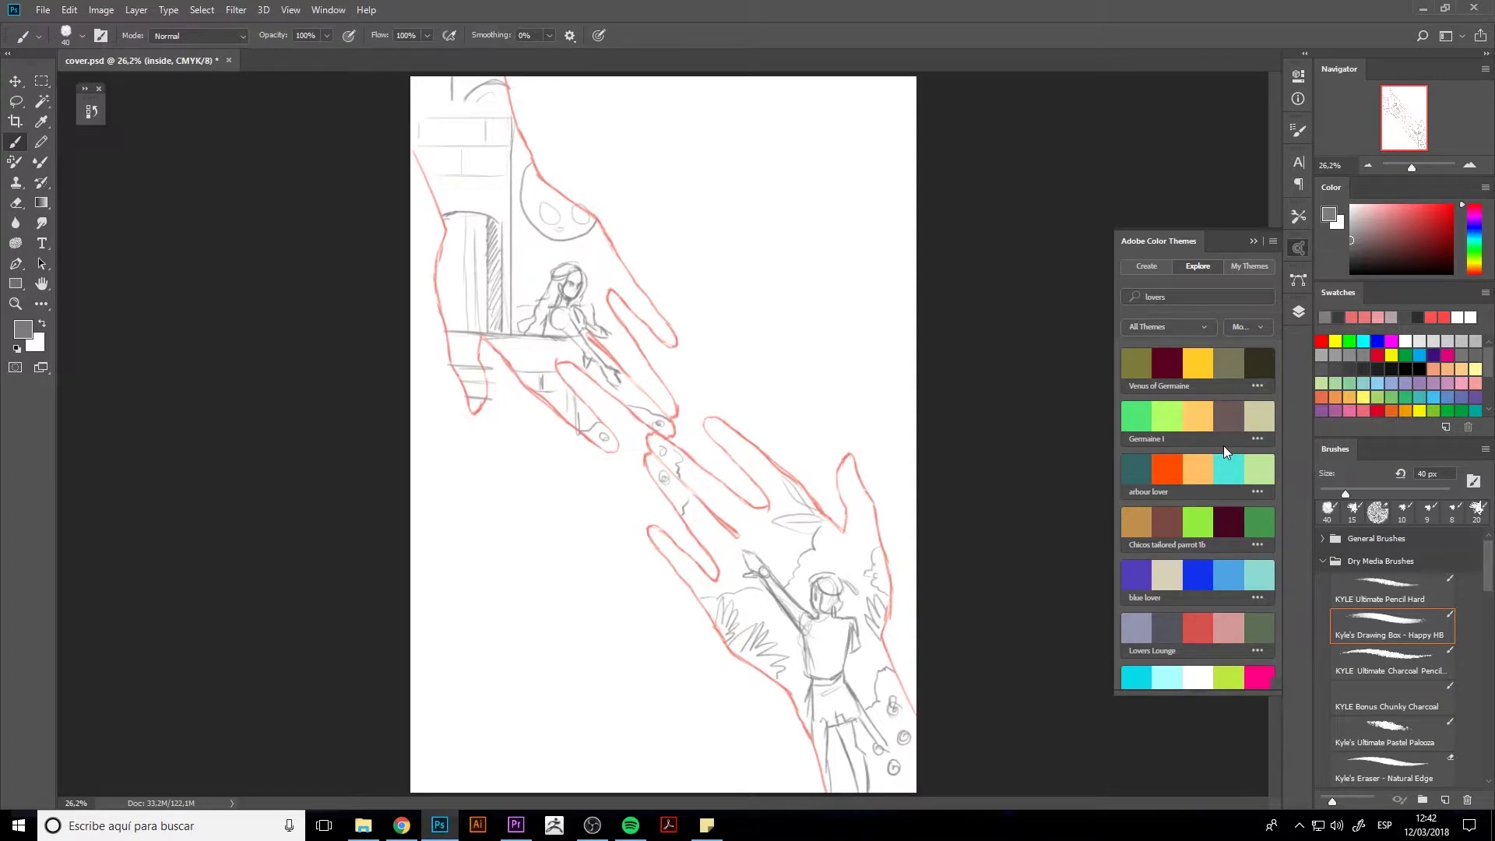
- Browse the 'lovers' palettes, such as Thought Provoking and Lovers In Prague
scroll(1222, 445, down, 3)
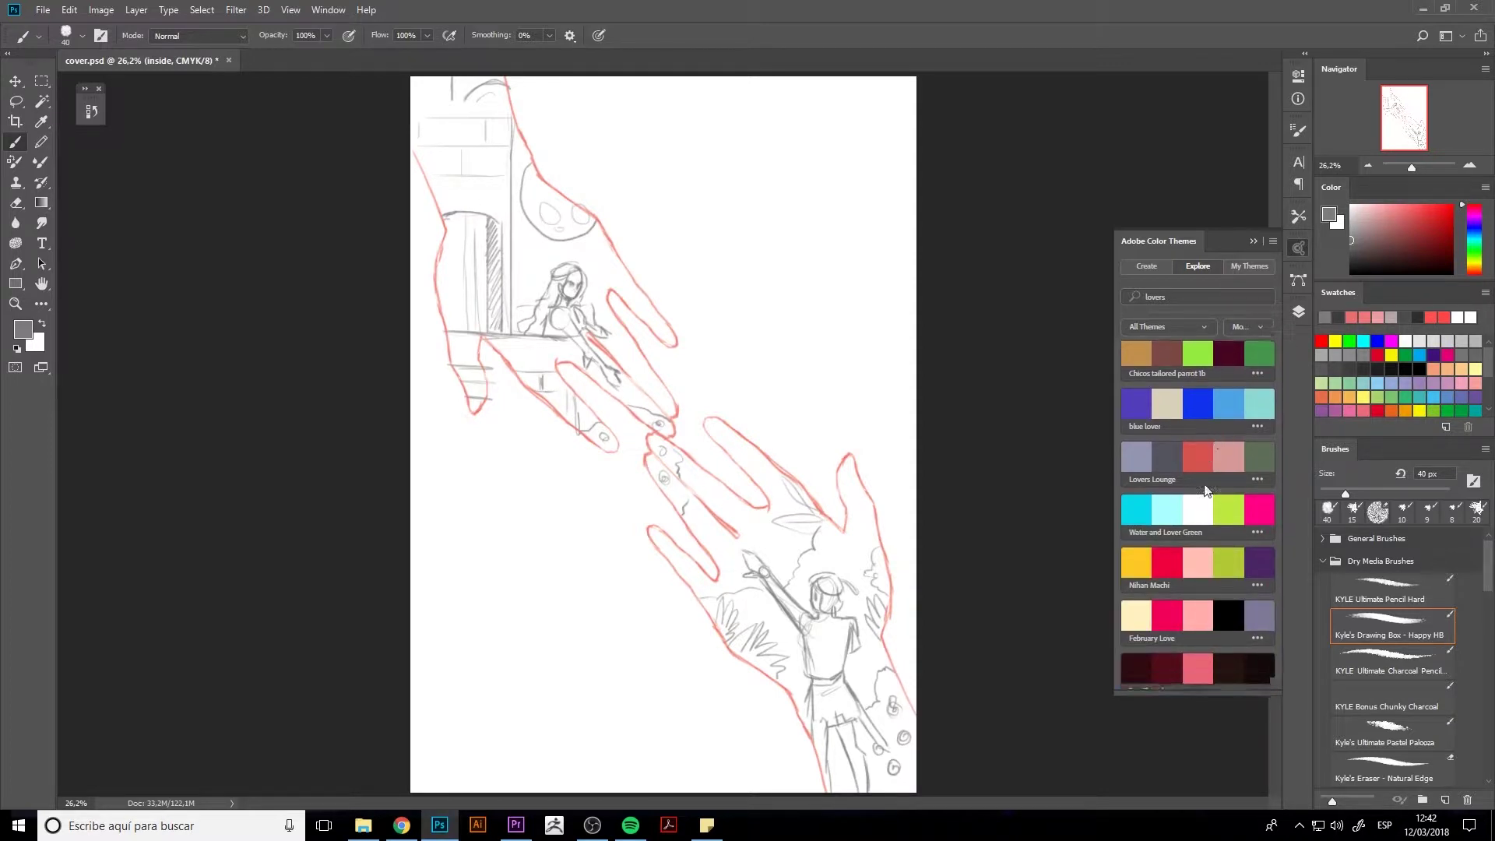
scroll(1212, 451, down, 5)
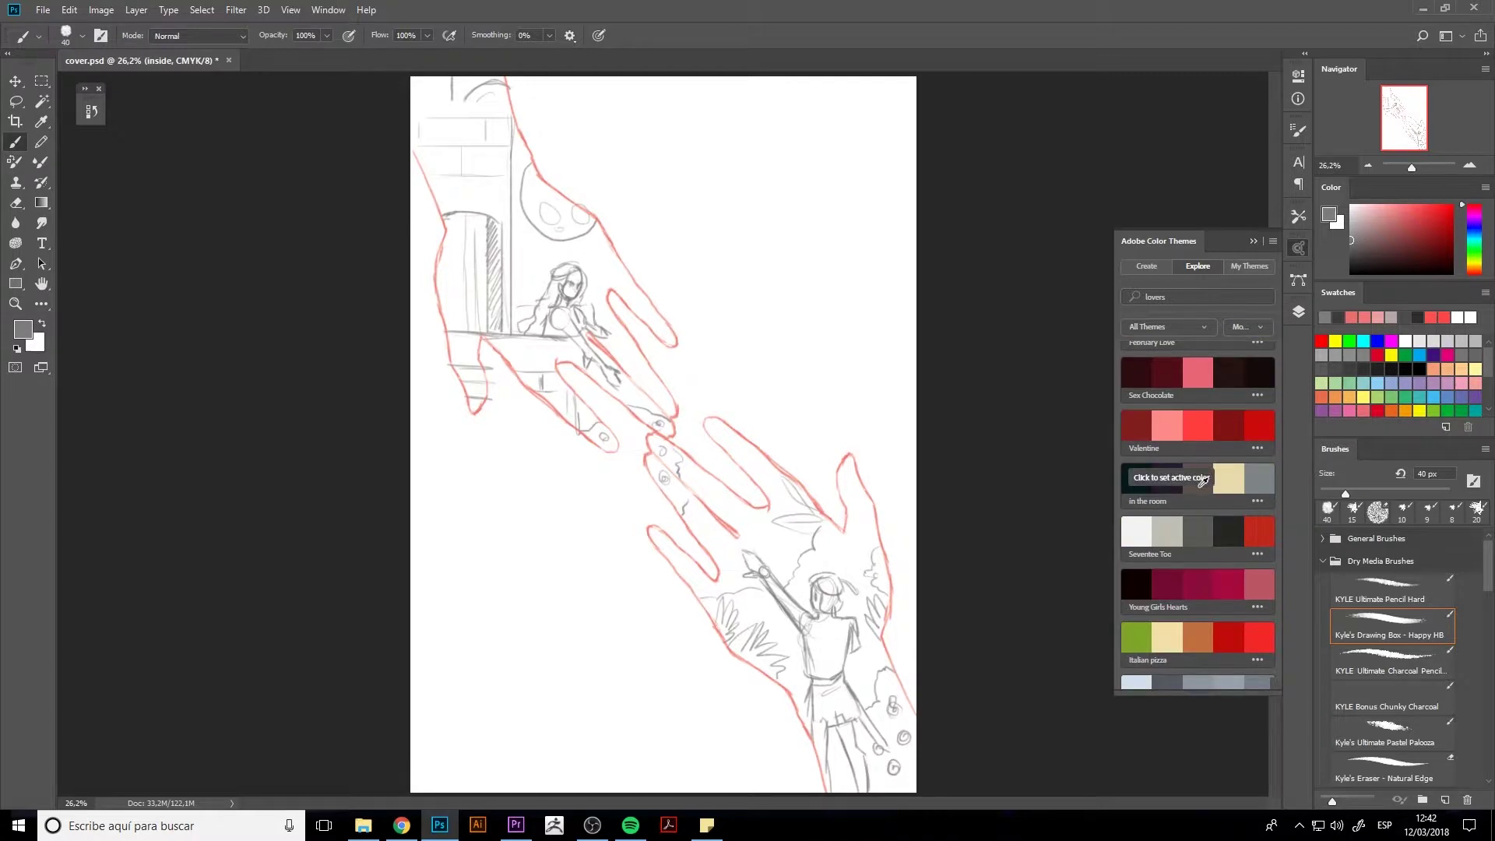
scroll(1204, 482, down, 2)
scroll(1203, 484, down, 2)
scroll(1199, 488, down, 2)
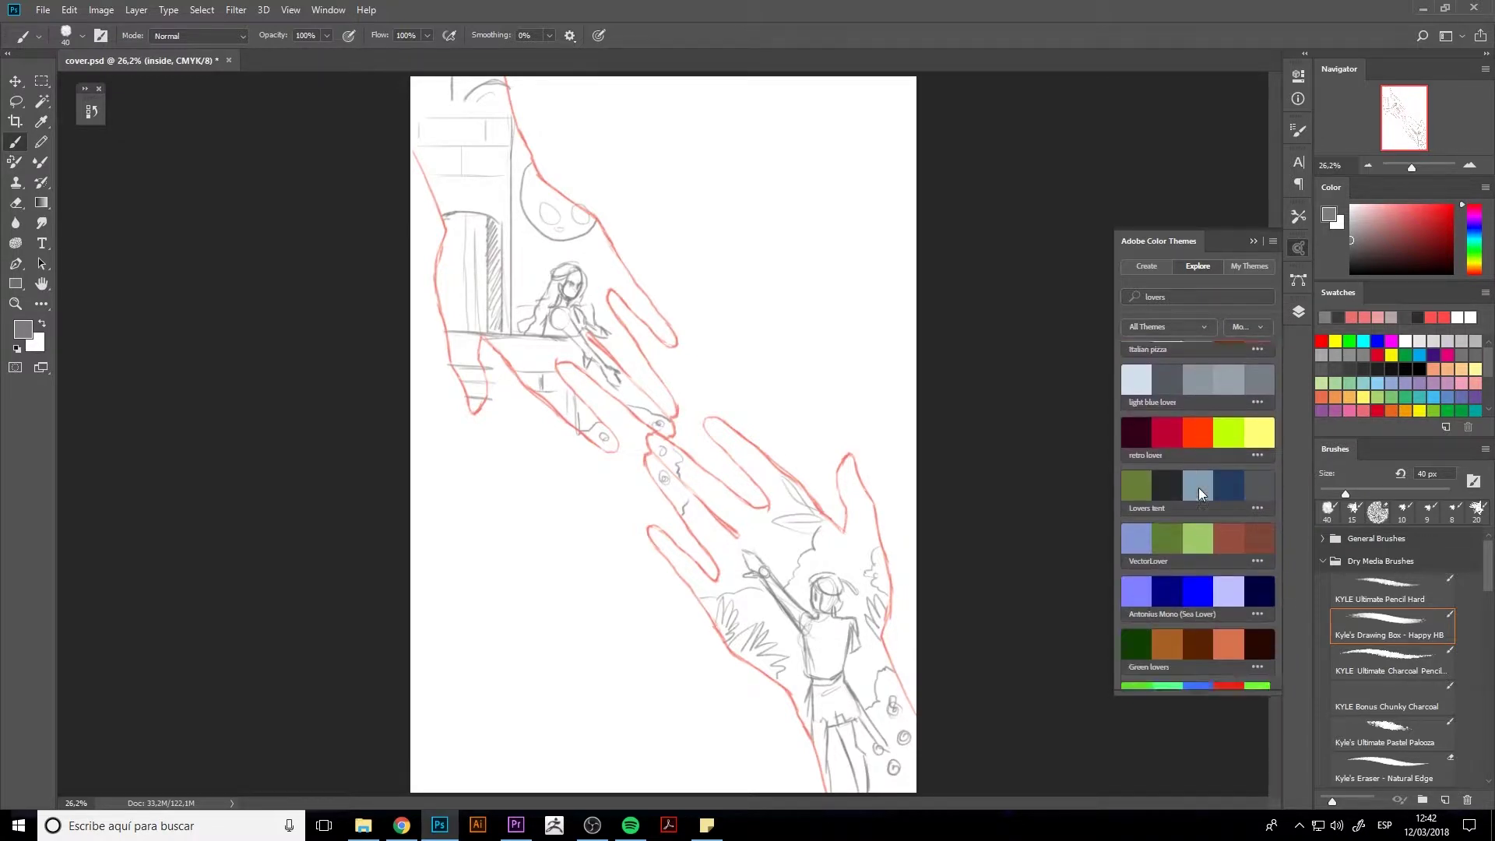
scroll(1199, 488, down, 2)
scroll(1199, 488, down, 2)
scroll(1198, 487, down, 3)
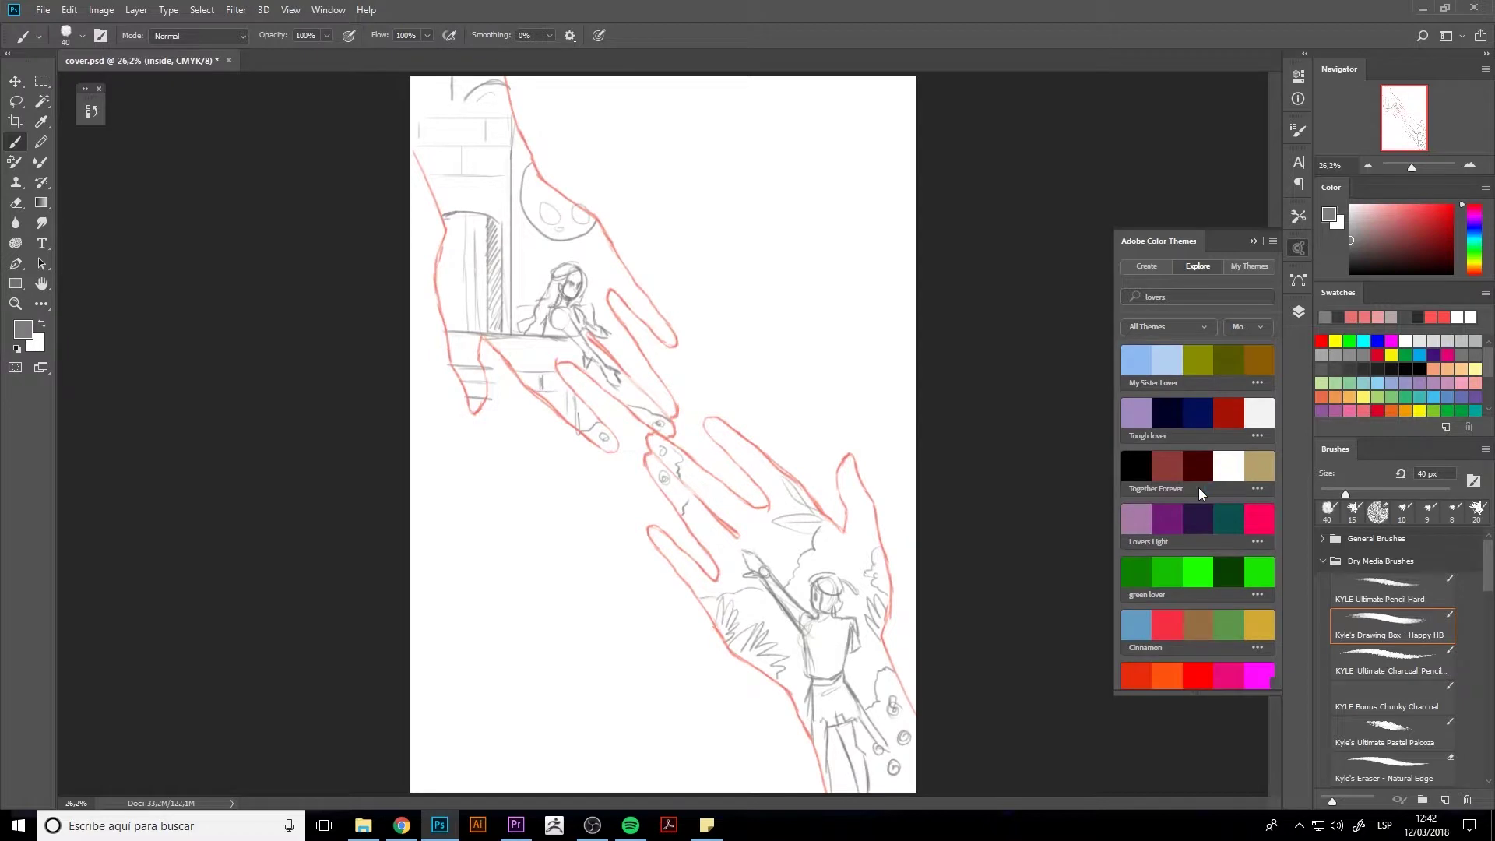
scroll(1152, 506, down, 3)
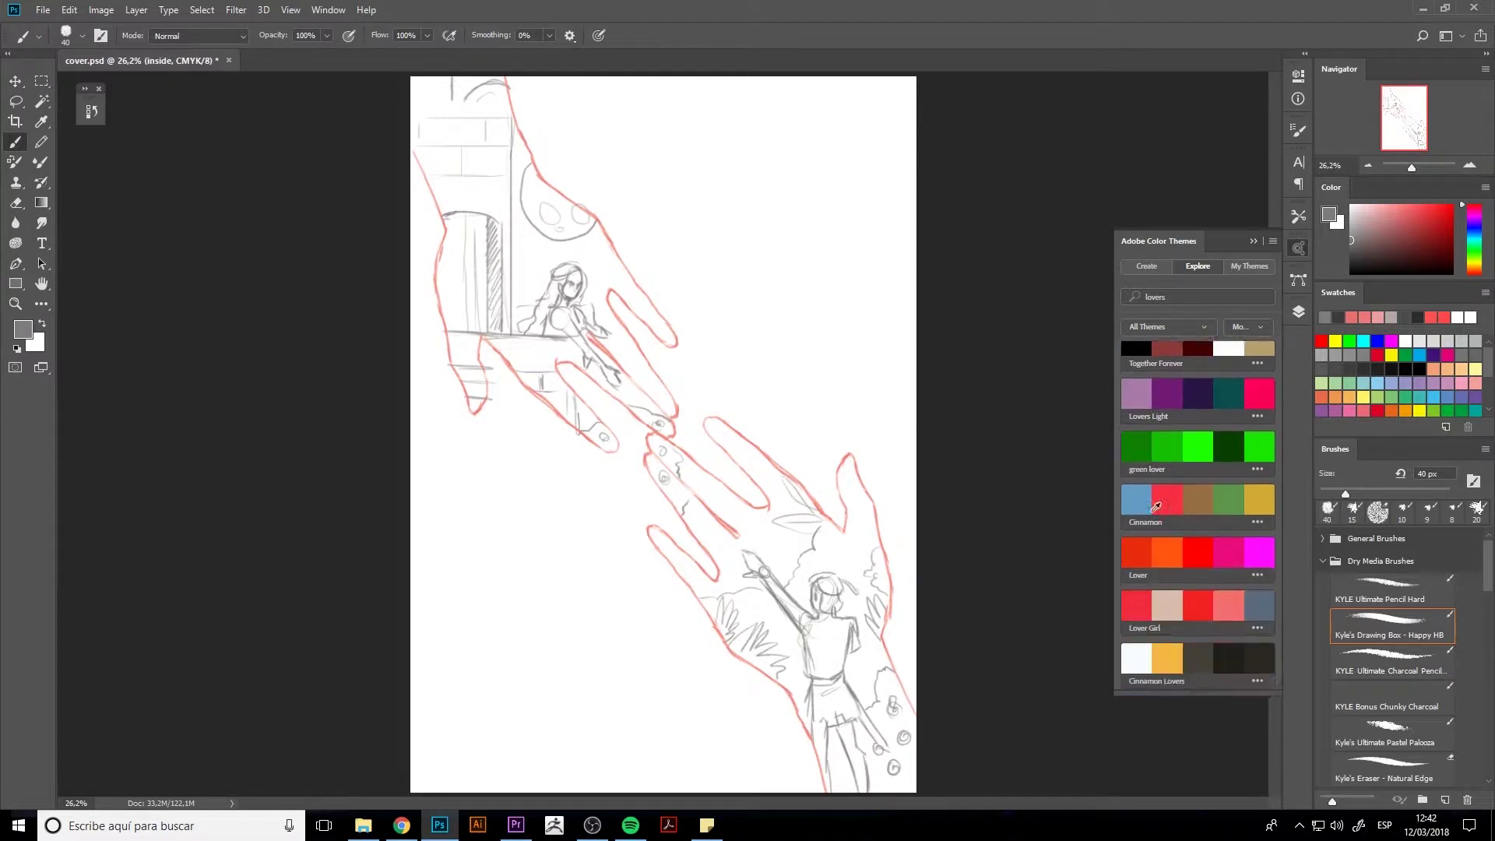
scroll(1156, 504, down, 2)
scroll(1158, 505, down, 2)
scroll(1158, 505, down, 1)
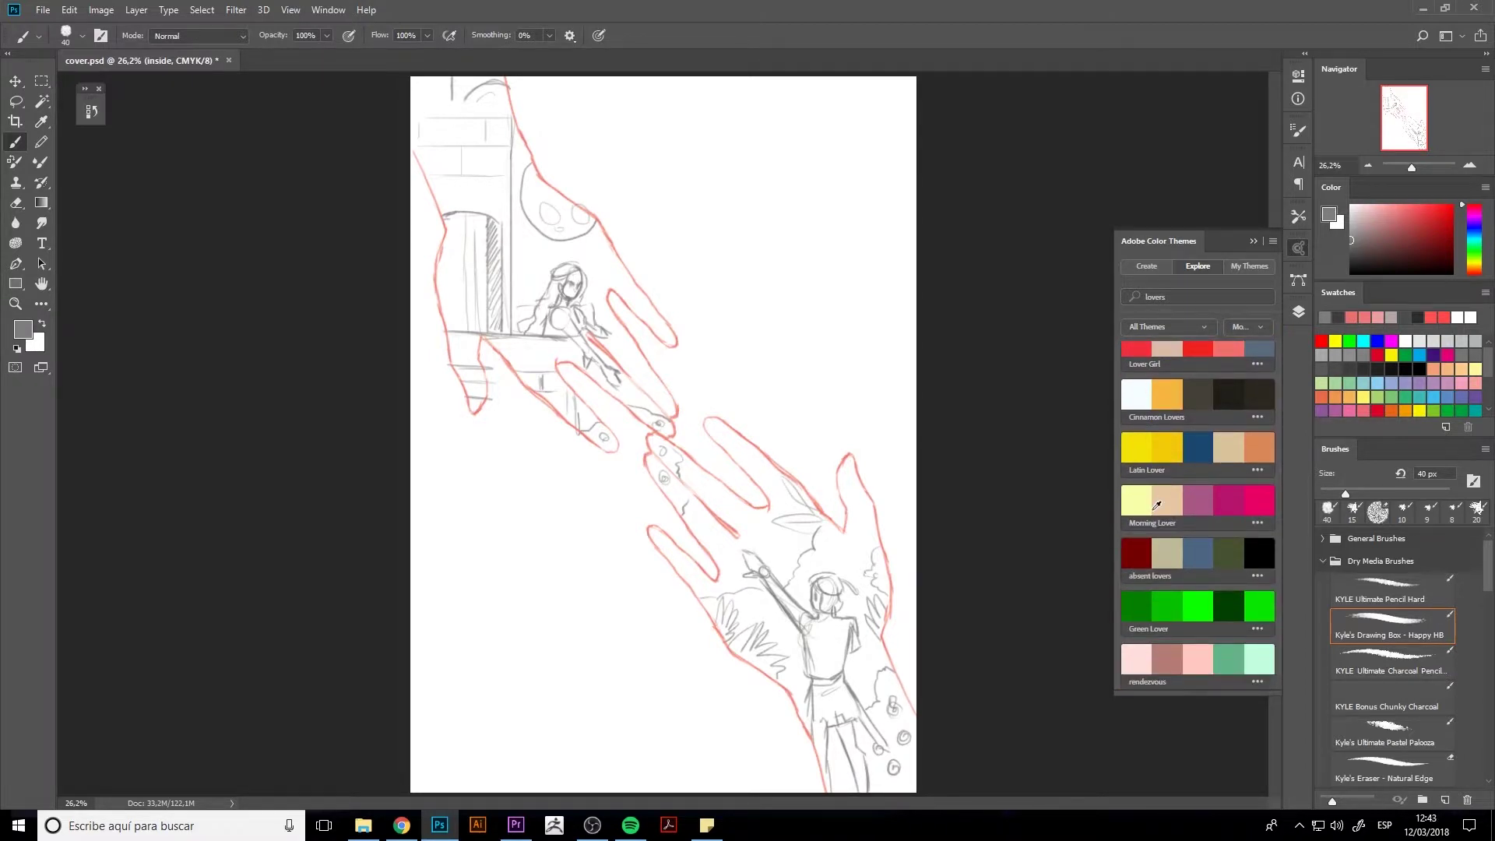
scroll(1158, 504, down, 4)
scroll(1158, 505, up, 2)
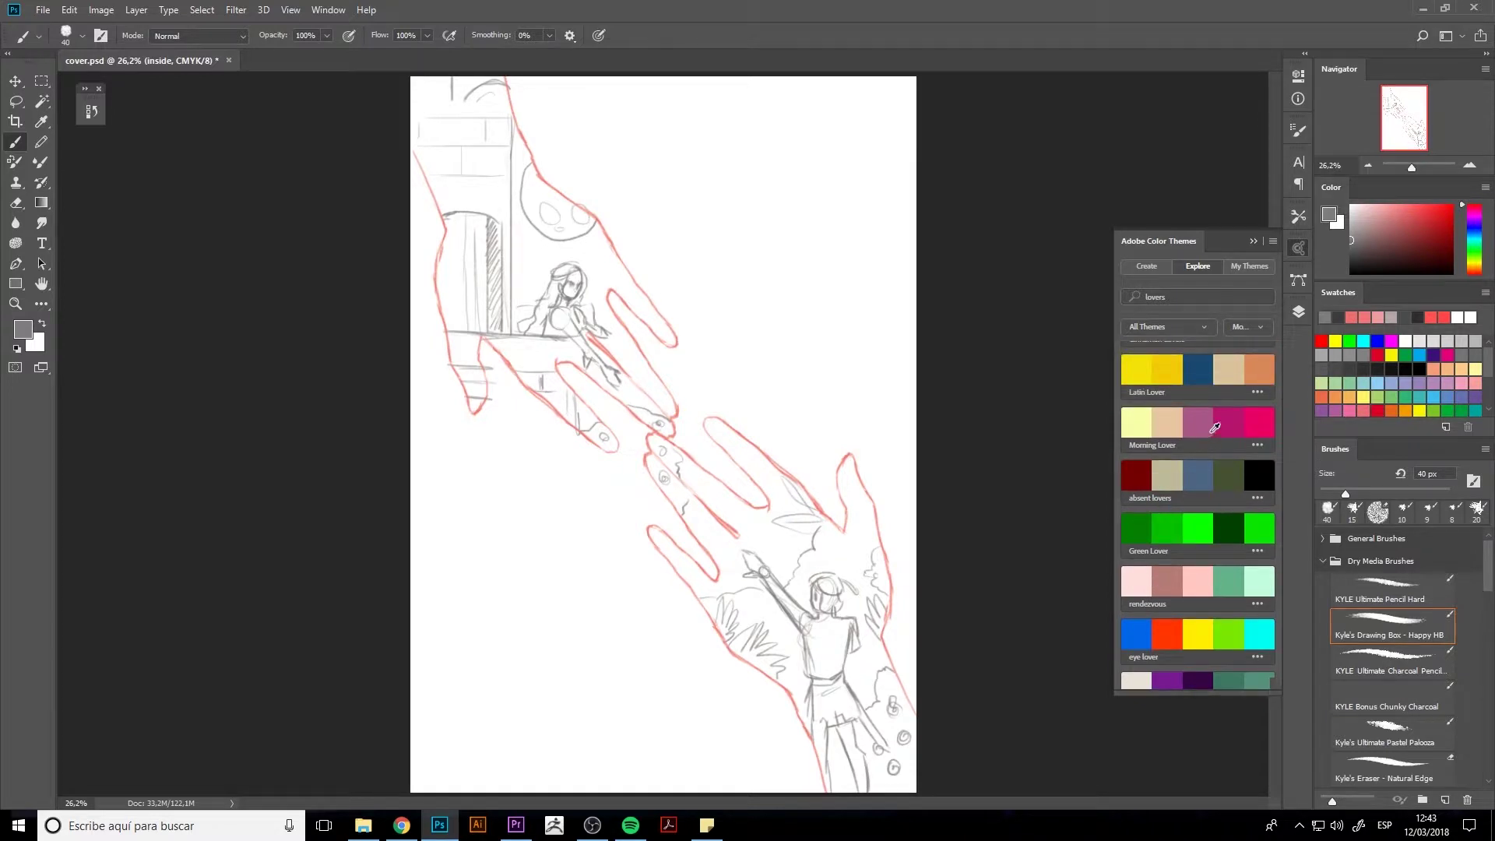
scroll(1210, 432, down, 3)
scroll(1202, 443, down, 2)
scroll(1201, 443, down, 2)
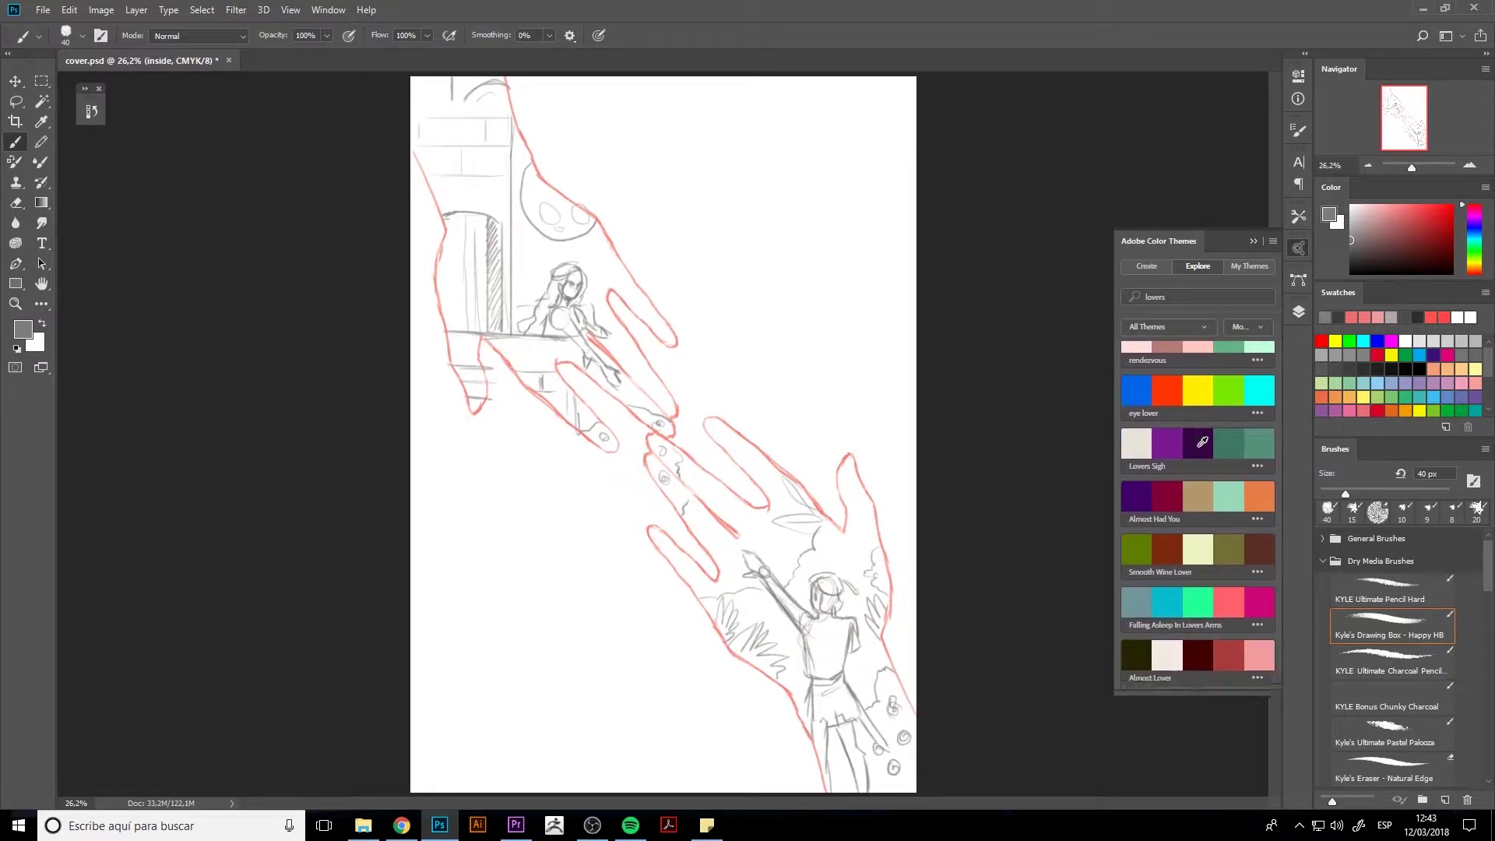
scroll(1202, 442, down, 5)
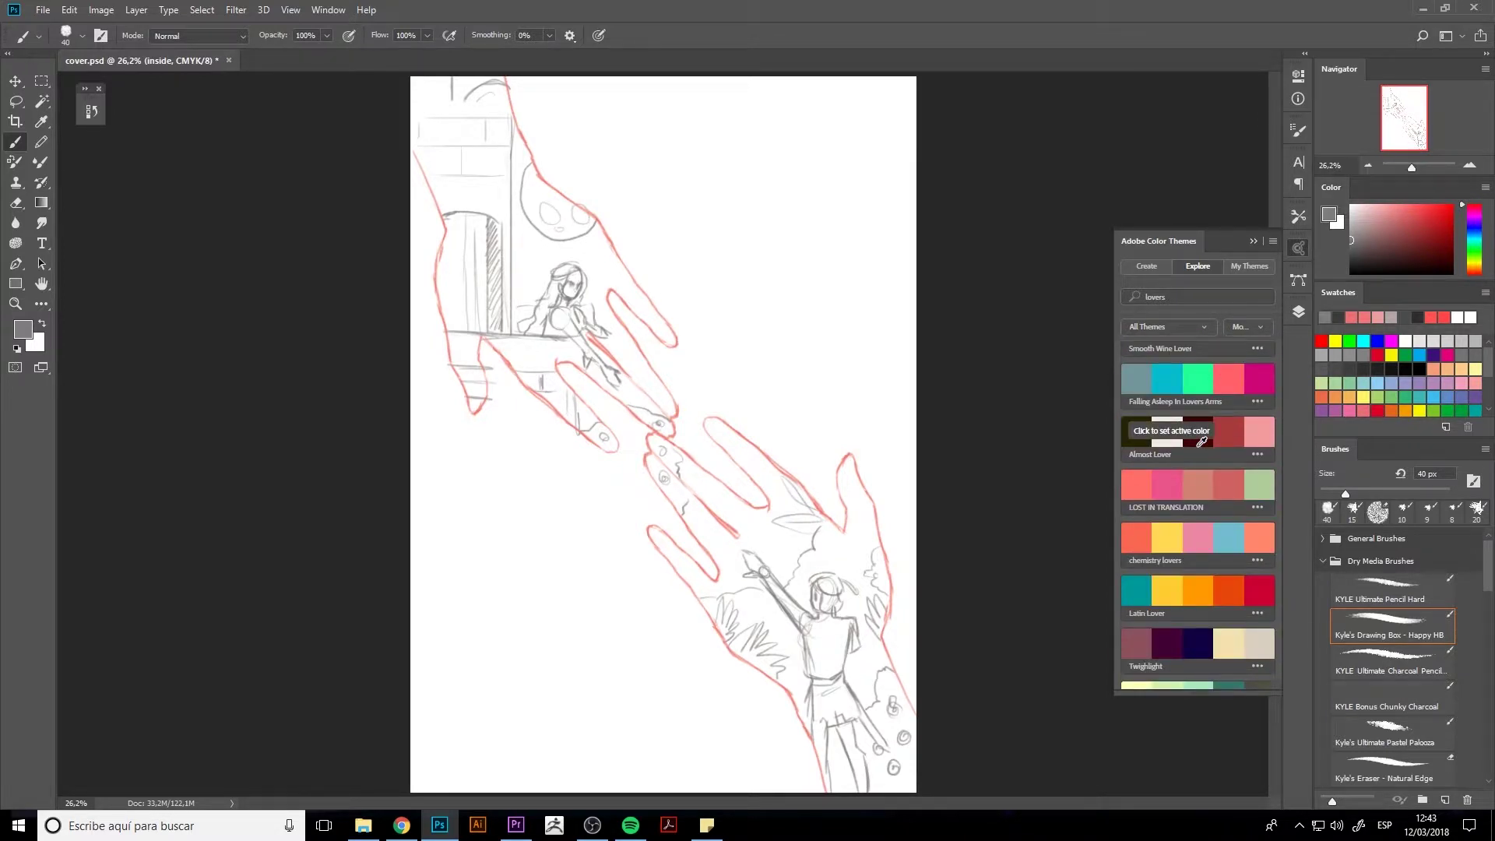
scroll(1202, 442, down, 3)
scroll(1201, 441, down, 2)
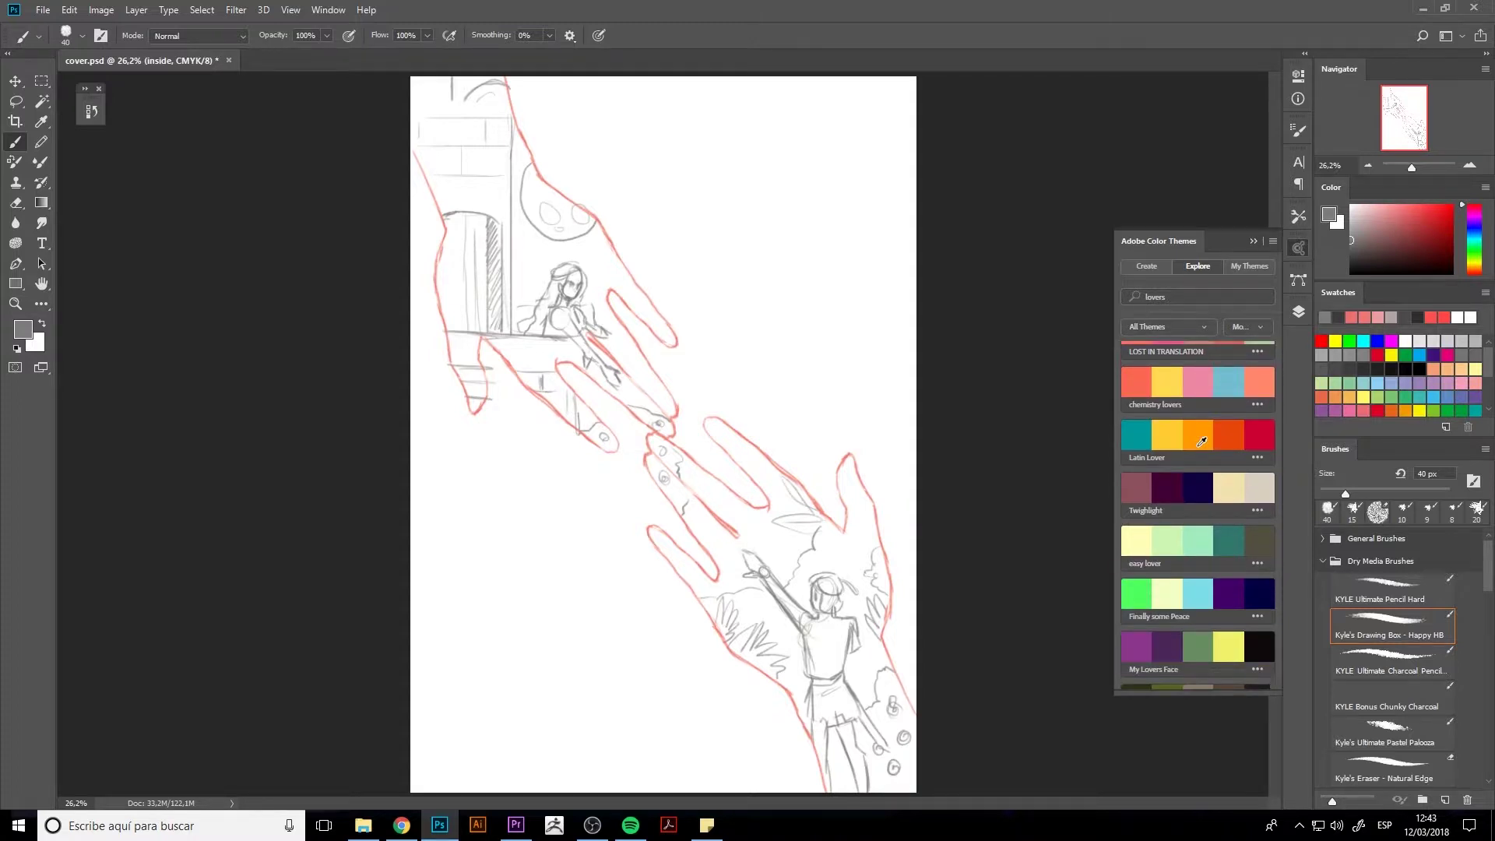
scroll(1201, 441, down, 2)
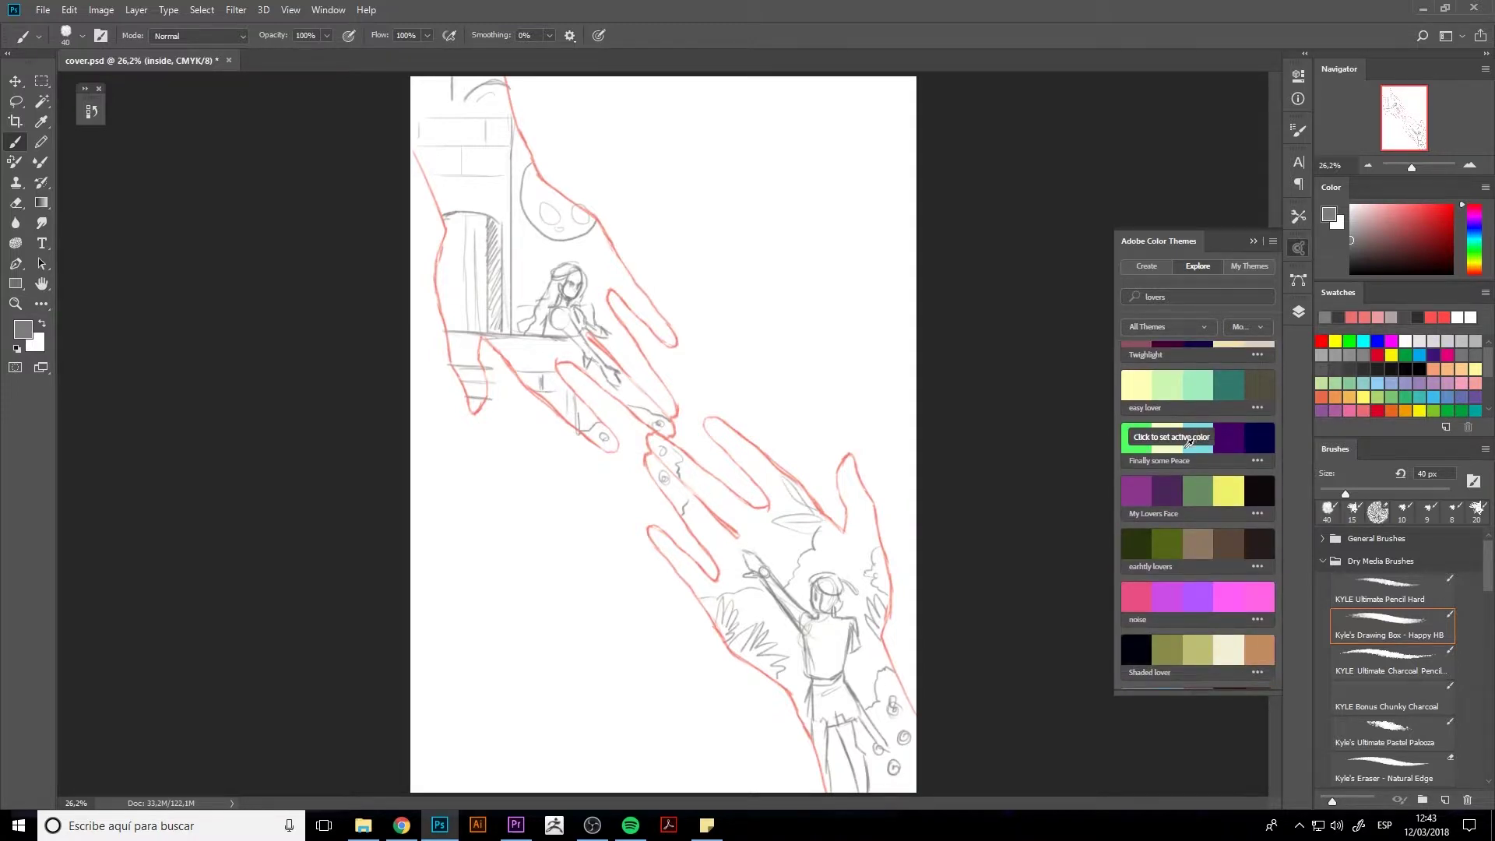
scroll(1189, 448, down, 2)
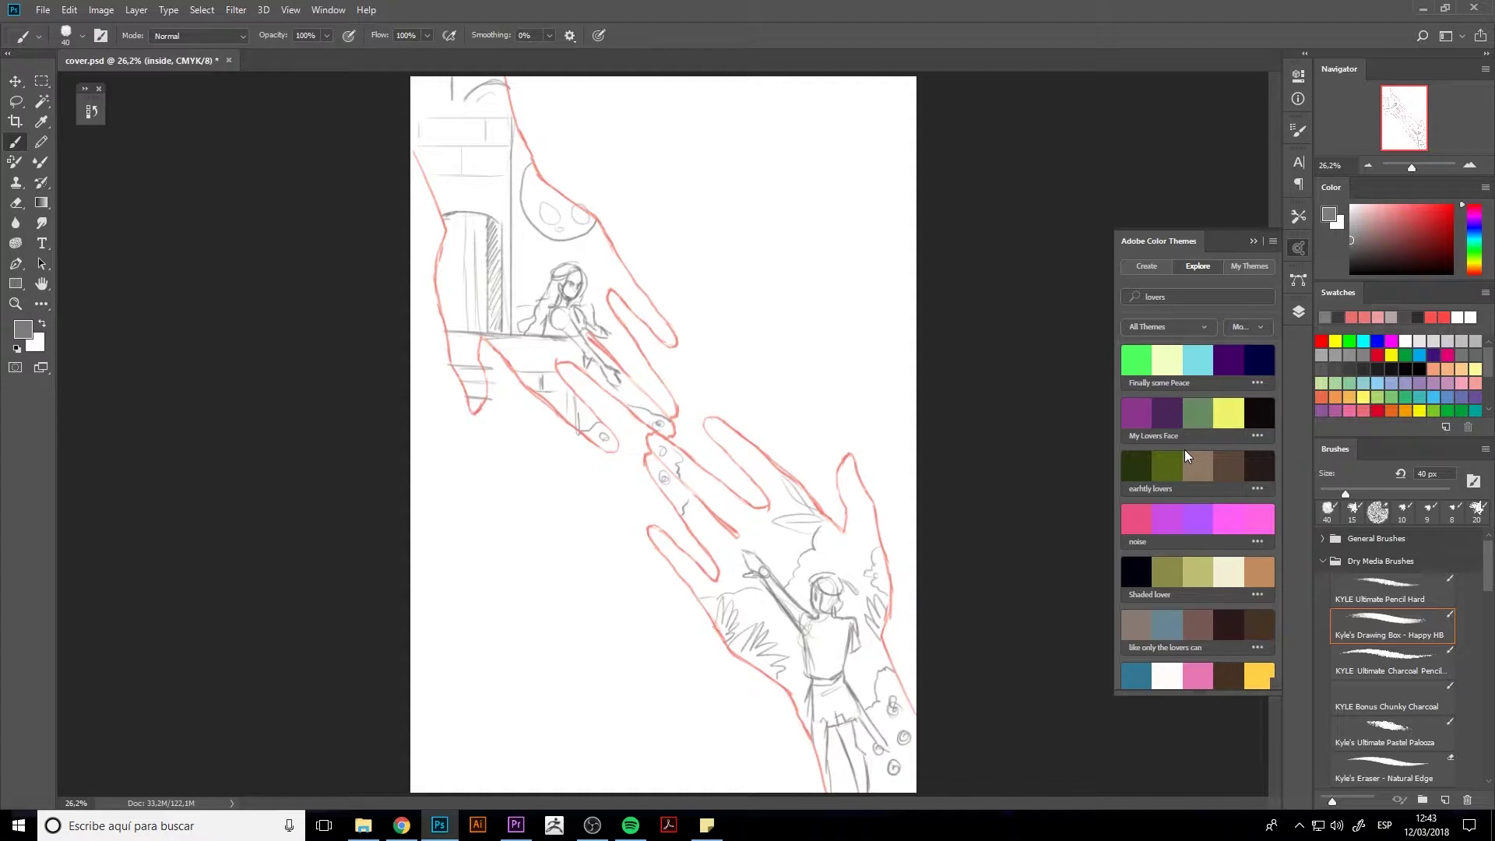
scroll(1184, 450, down, 2)
scroll(1184, 450, down, 1)
scroll(1183, 450, down, 2)
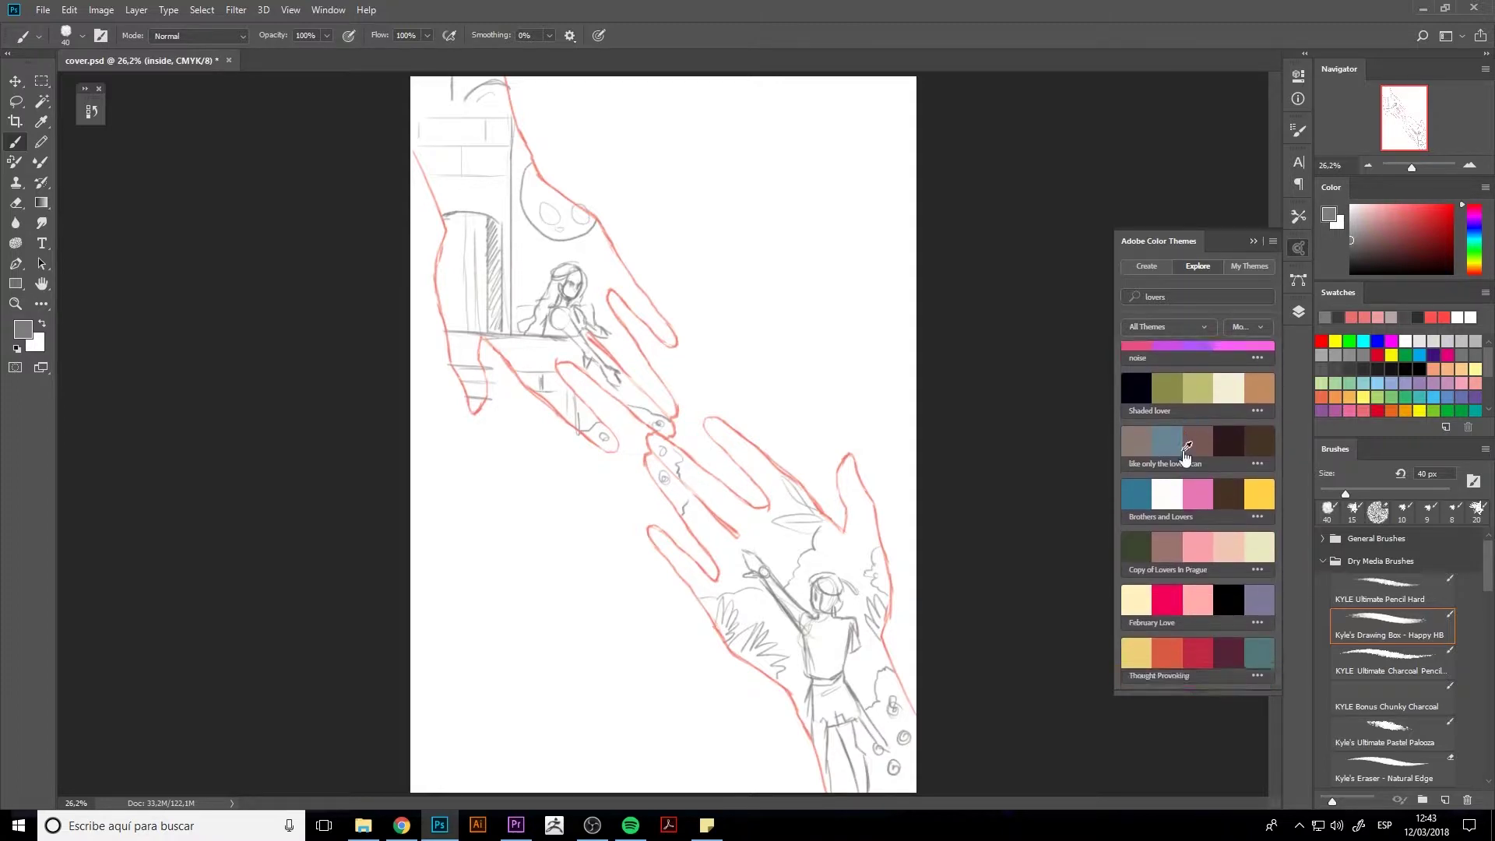
scroll(1183, 450, down, 1)
scroll(1184, 446, down, 1)
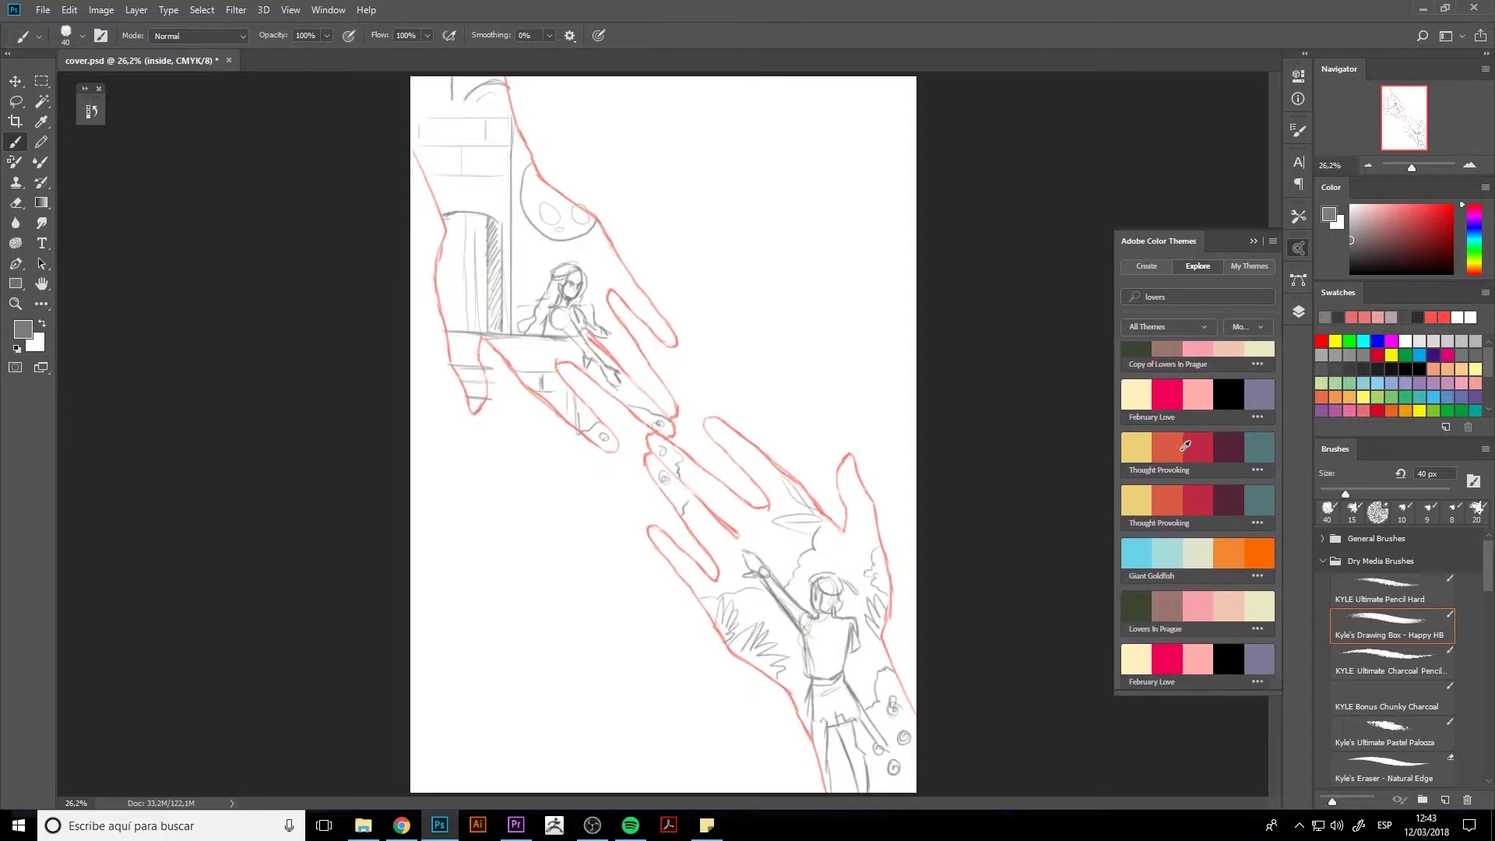
scroll(1184, 450, down, 1)
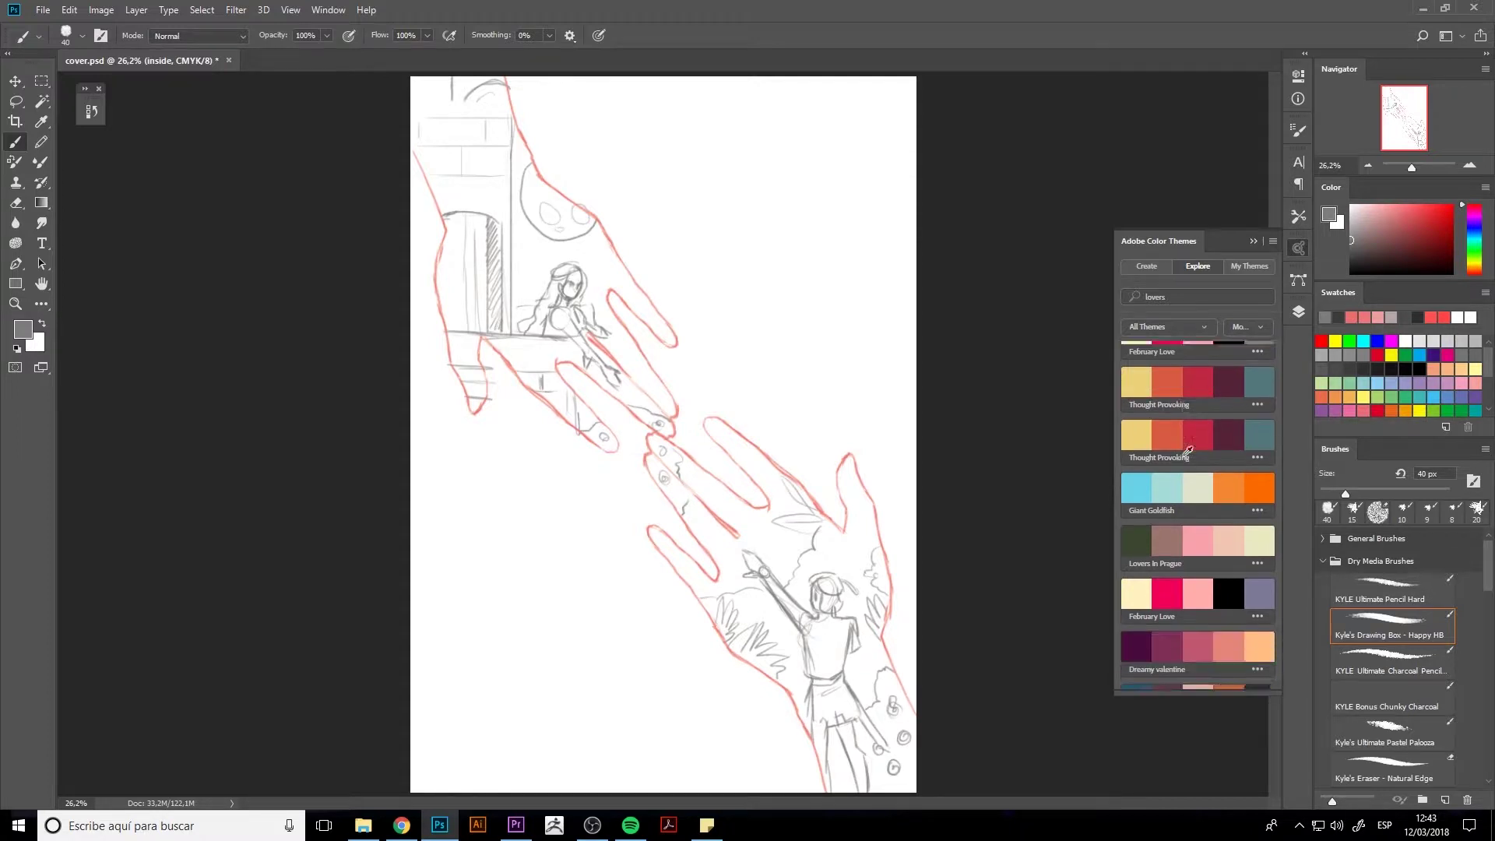
scroll(1184, 452, down, 2)
scroll(1184, 456, down, 2)
scroll(1184, 457, down, 2)
scroll(1184, 456, down, 1)
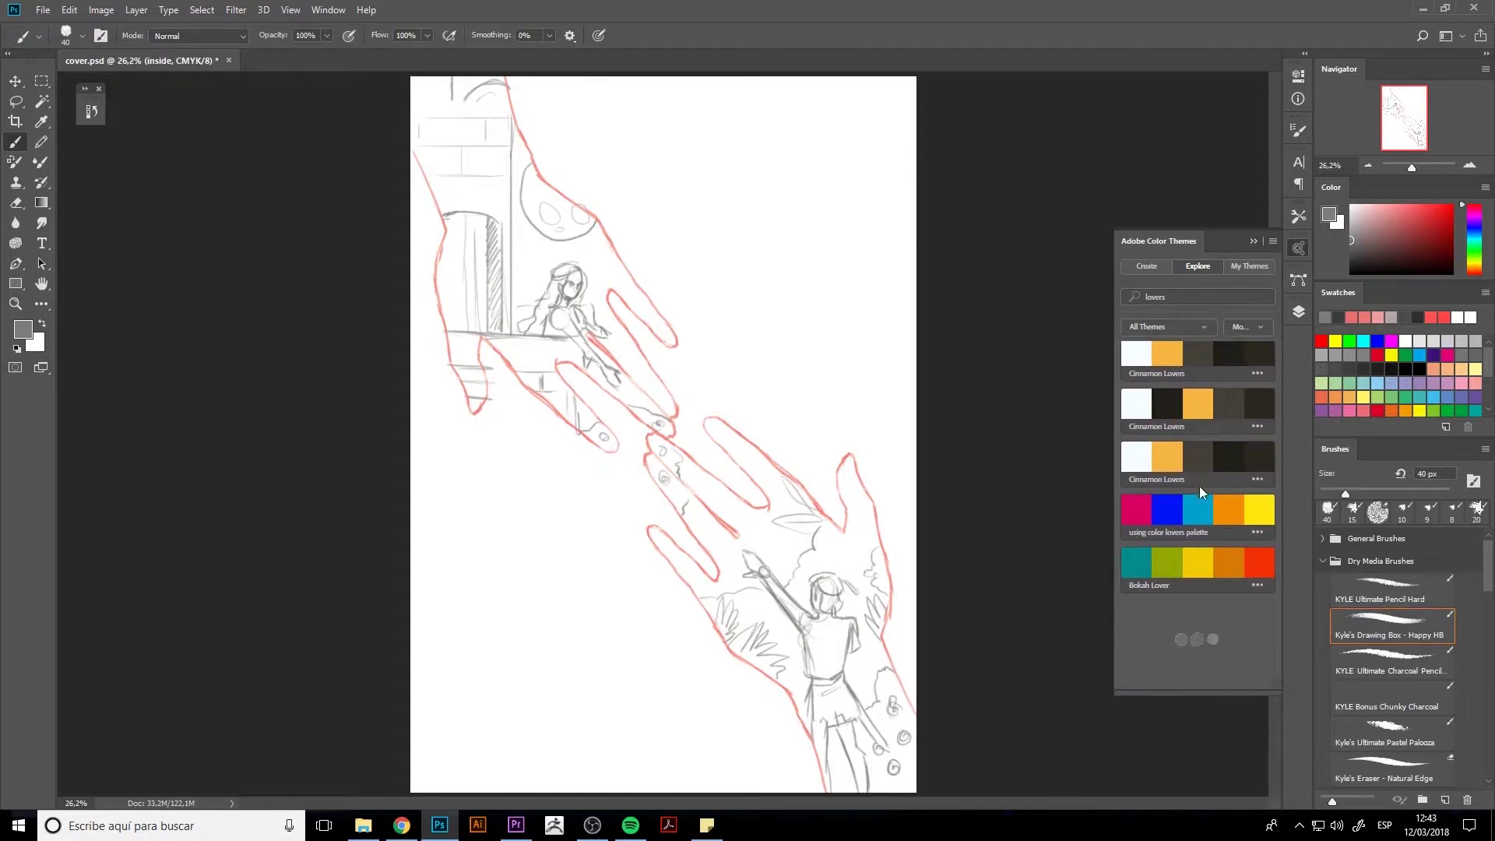
scroll(1199, 486, up, 4)
scroll(1199, 486, up, 5)
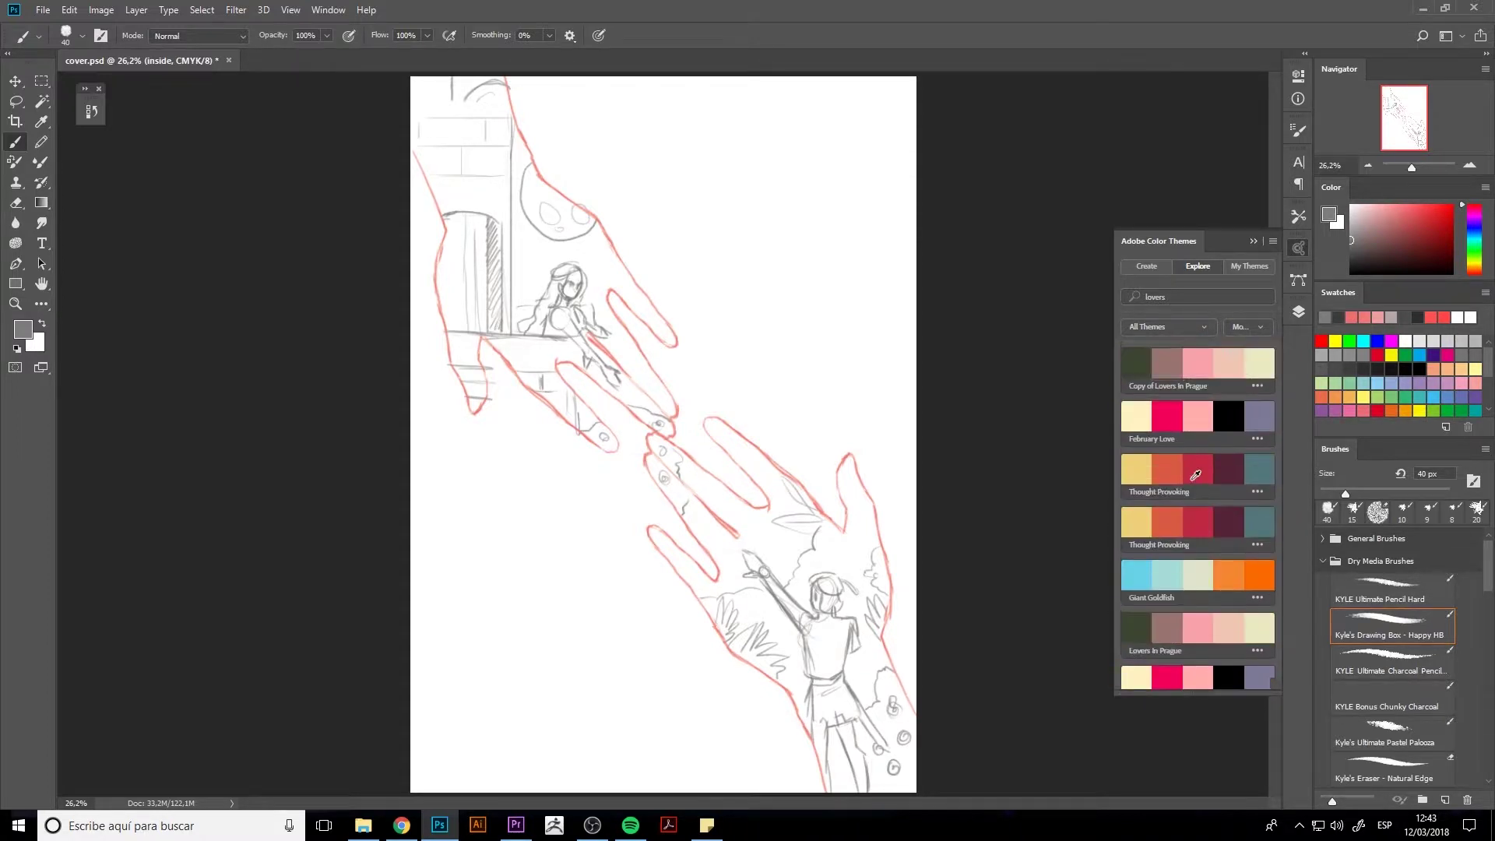
- Change the theme search to 'love' and run it
click(1167, 300)
key(Return)
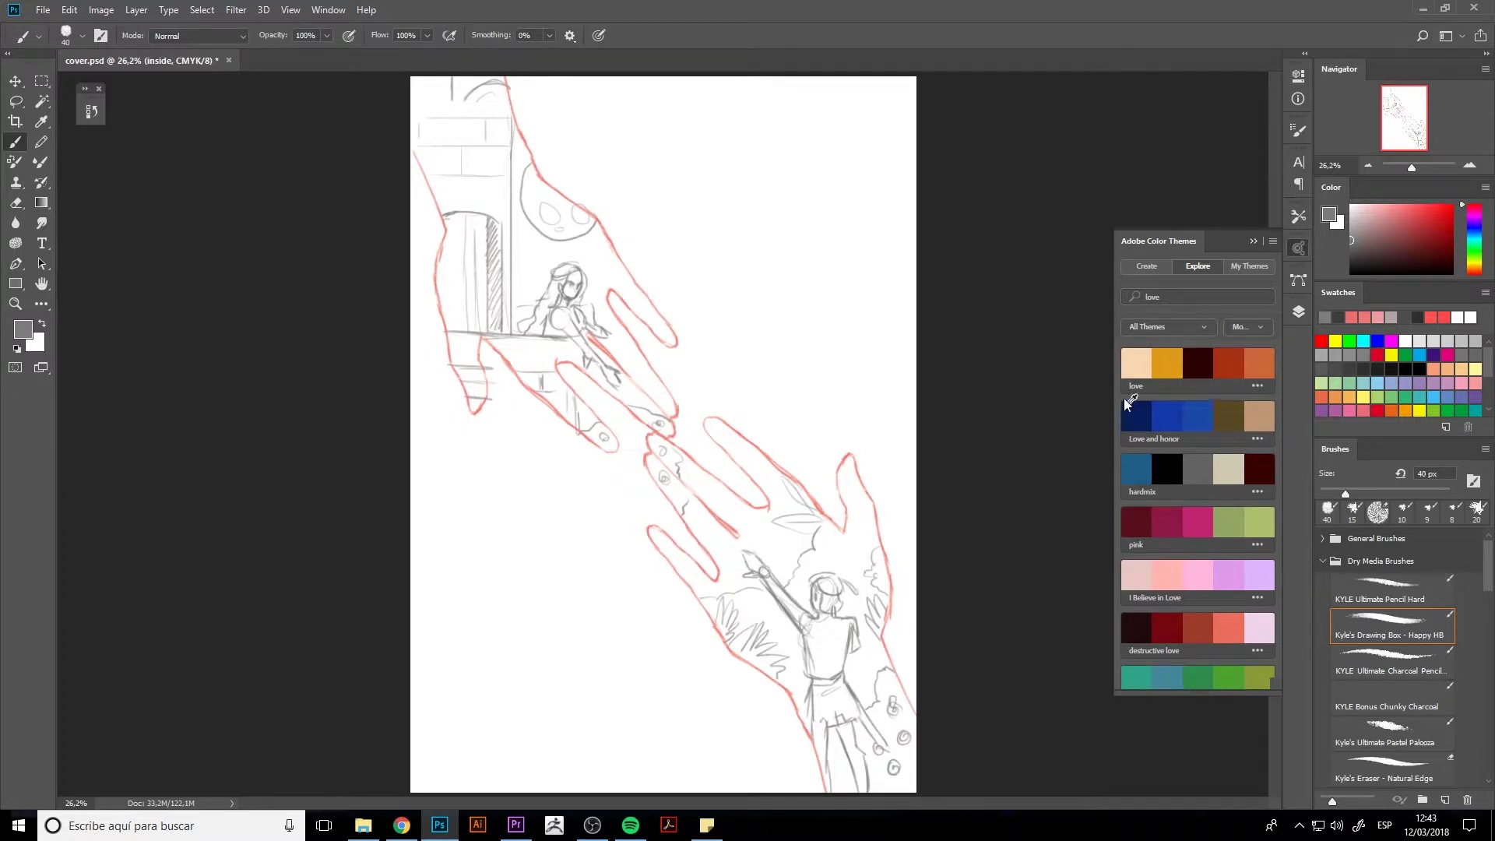
scroll(1194, 447, down, 1)
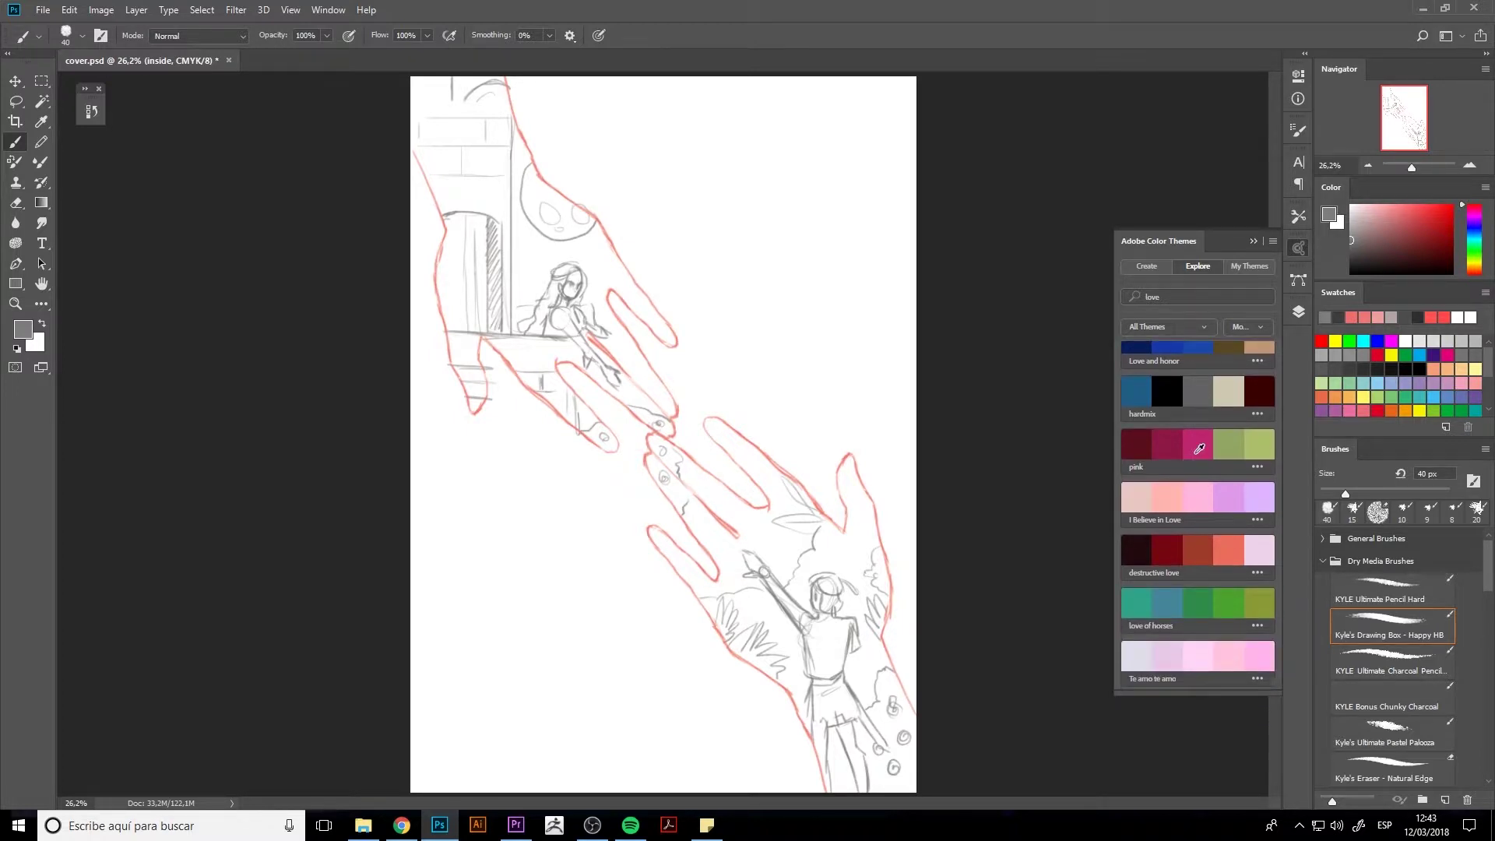
scroll(1190, 451, down, 2)
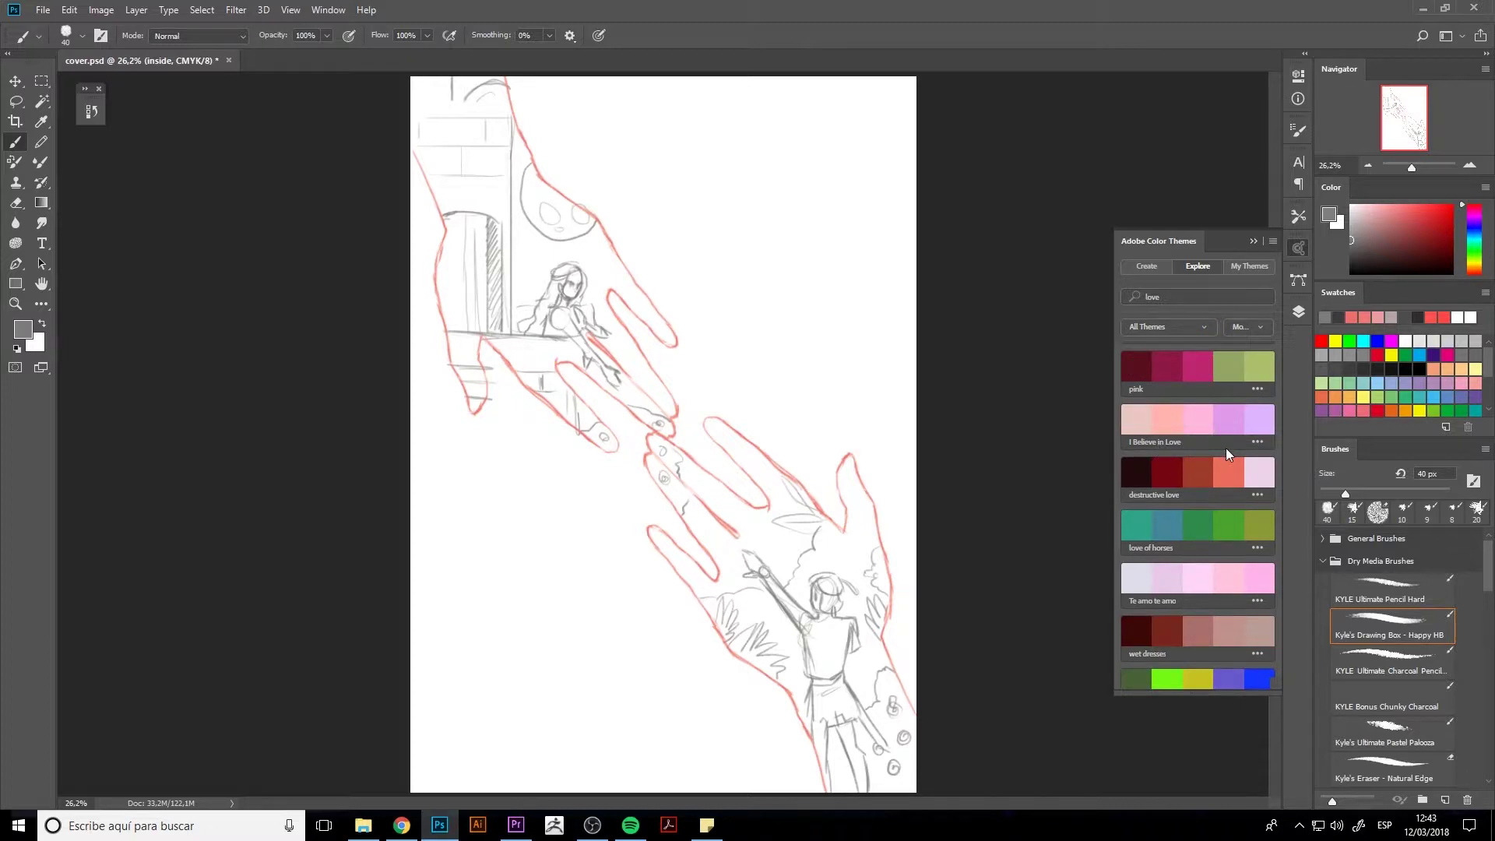
- Scroll through the 'love' palettes, including Tainted Love and pink ice
scroll(1226, 447, down, 5)
scroll(1226, 451, down, 2)
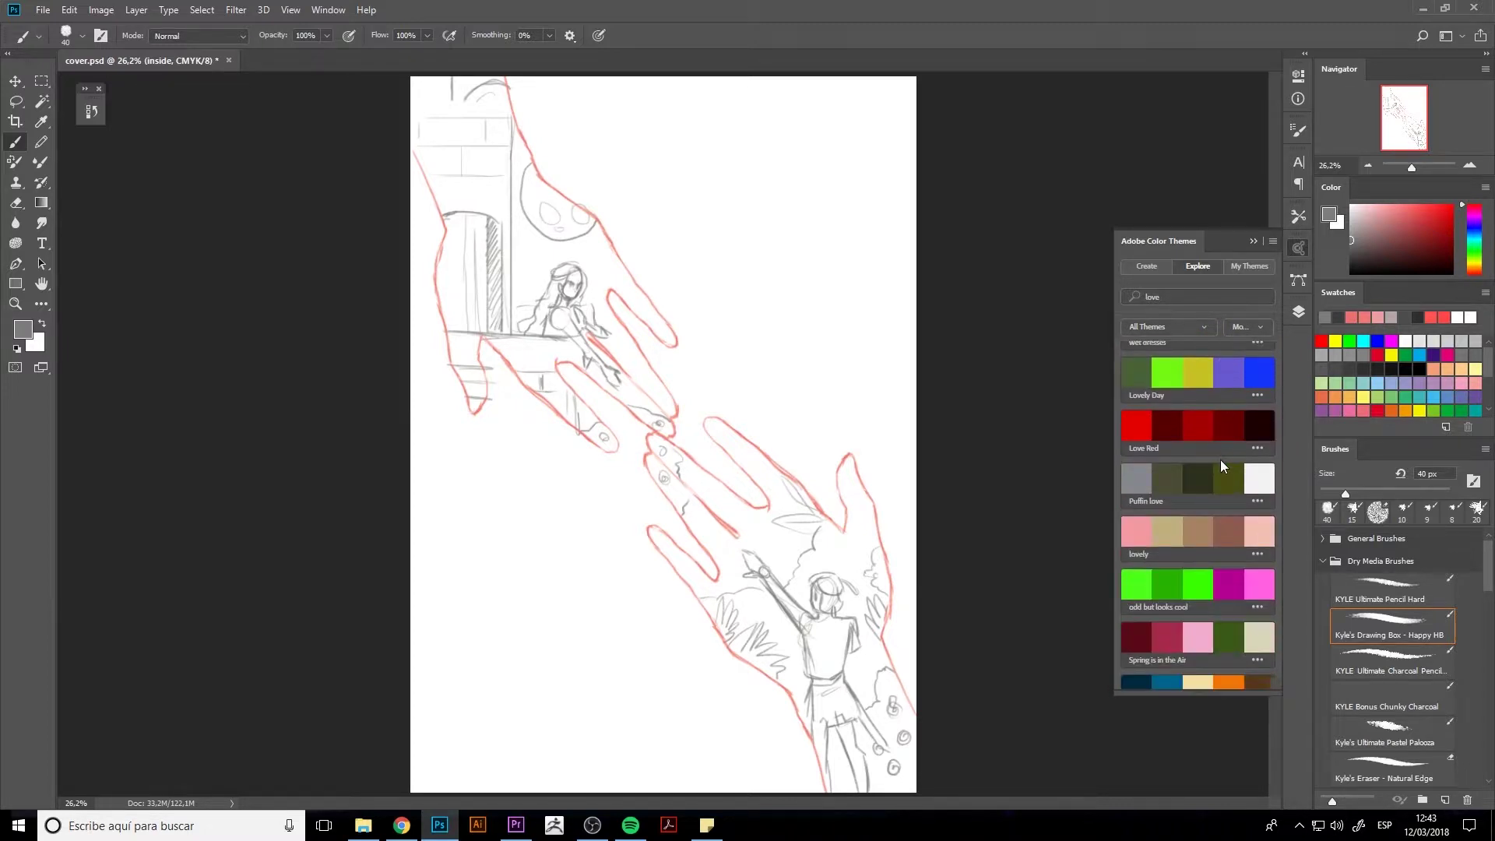
scroll(1221, 459, down, 2)
scroll(1216, 462, down, 2)
scroll(1216, 464, down, 3)
scroll(1216, 464, down, 2)
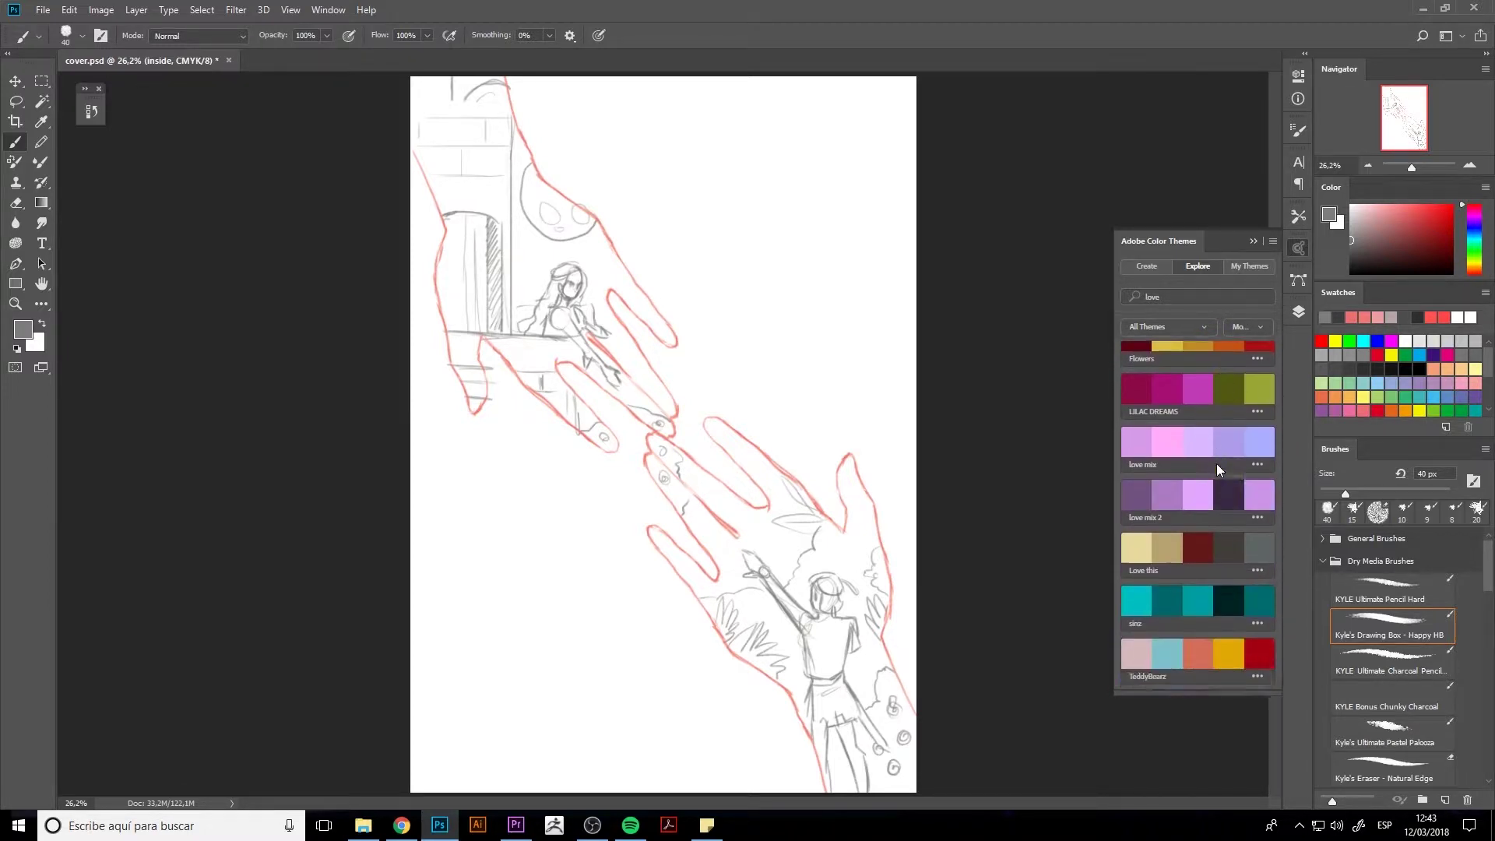
scroll(1216, 464, down, 2)
scroll(1216, 463, down, 1)
scroll(1216, 464, down, 2)
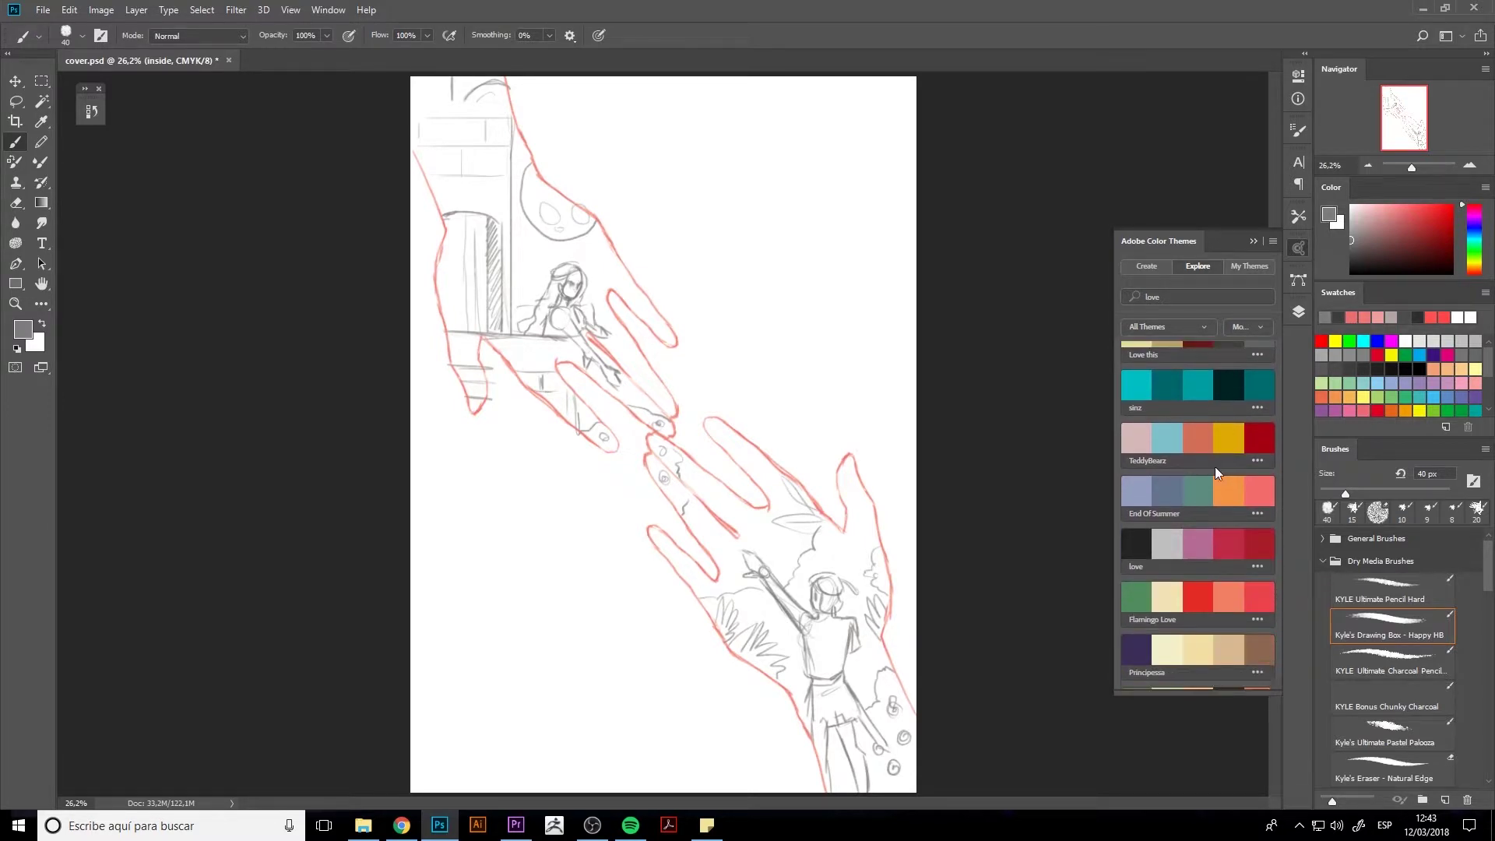
scroll(1215, 464, down, 2)
scroll(1216, 464, down, 1)
scroll(1216, 464, down, 2)
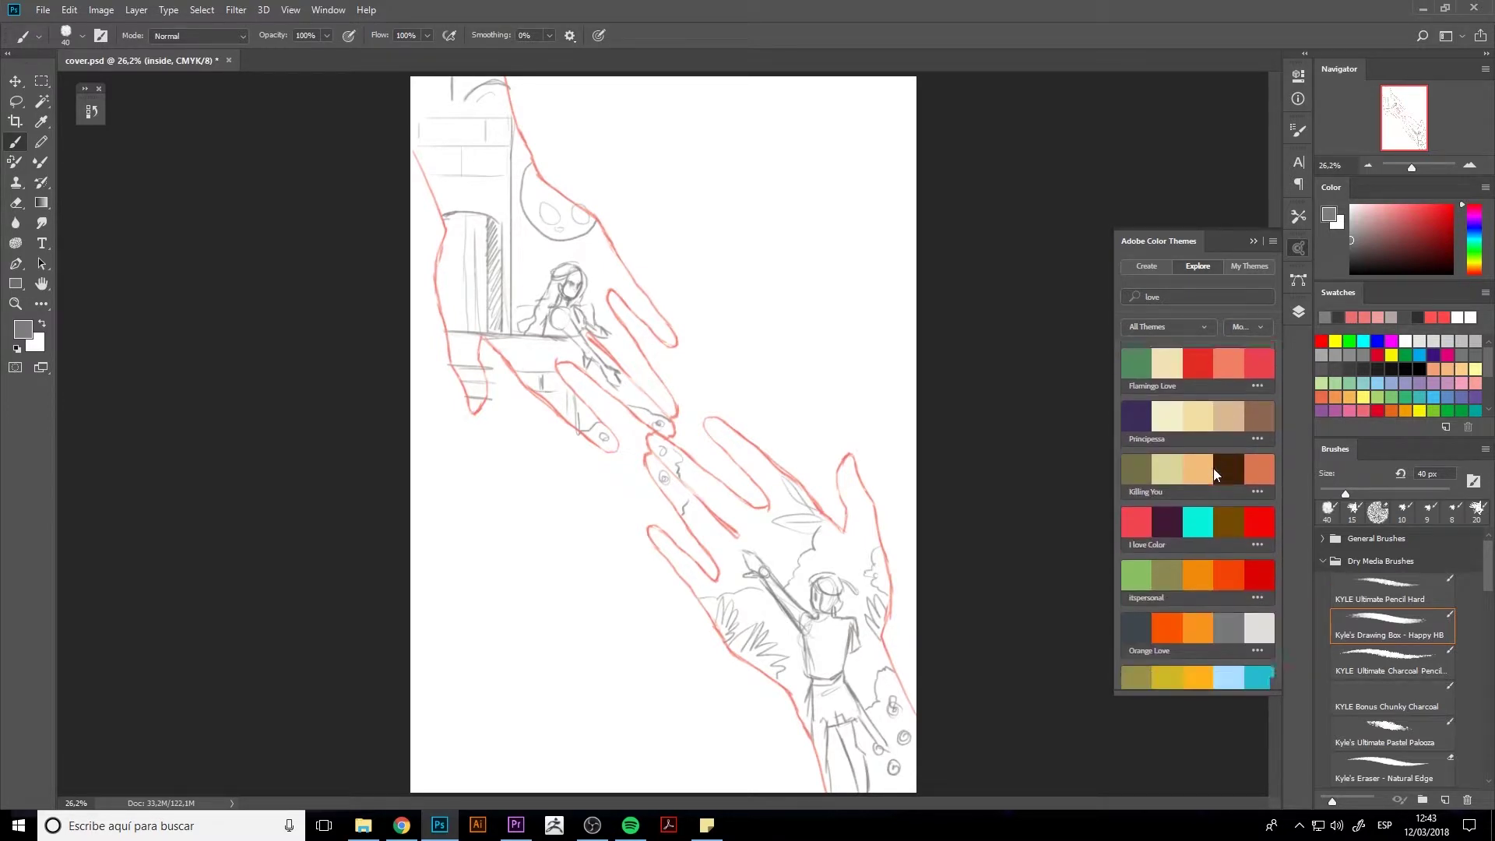
scroll(1212, 469, down, 2)
scroll(1212, 468, down, 2)
scroll(1211, 471, down, 3)
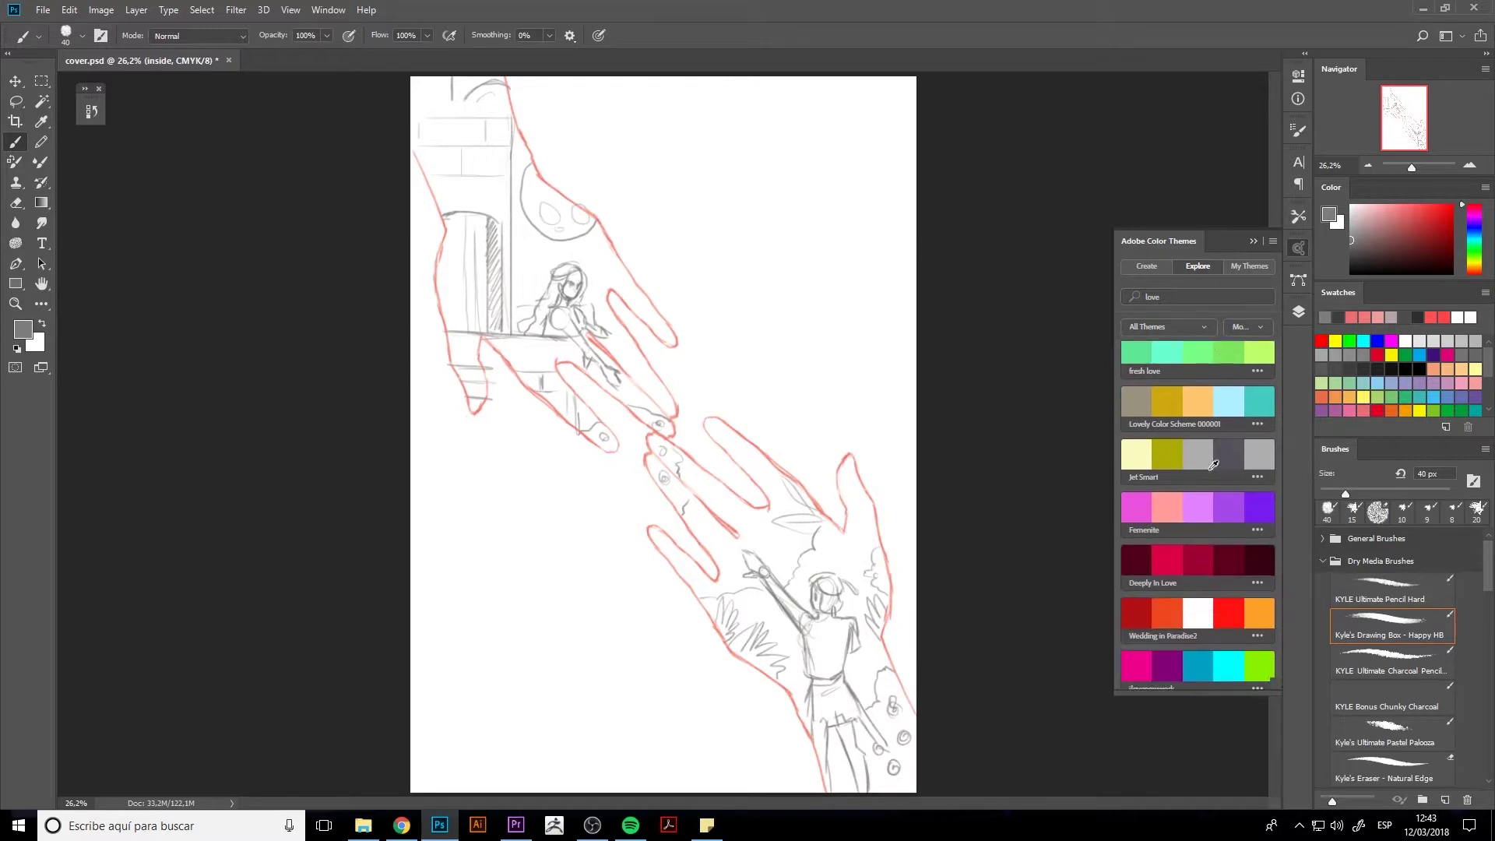
scroll(1213, 465, down, 2)
scroll(1212, 464, down, 1)
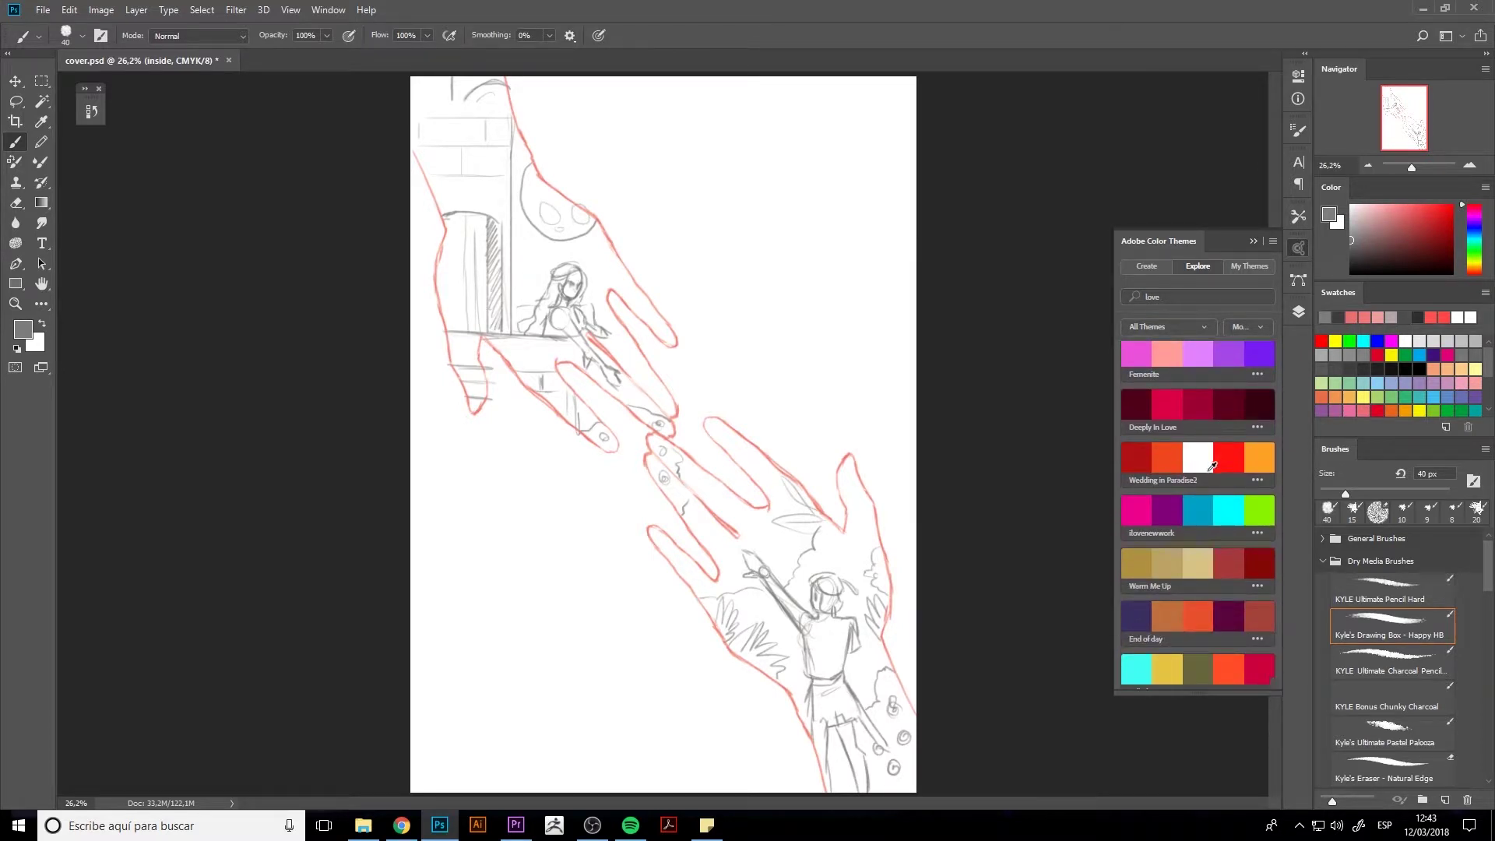
scroll(1211, 467, down, 2)
scroll(1207, 470, down, 3)
scroll(1208, 470, down, 2)
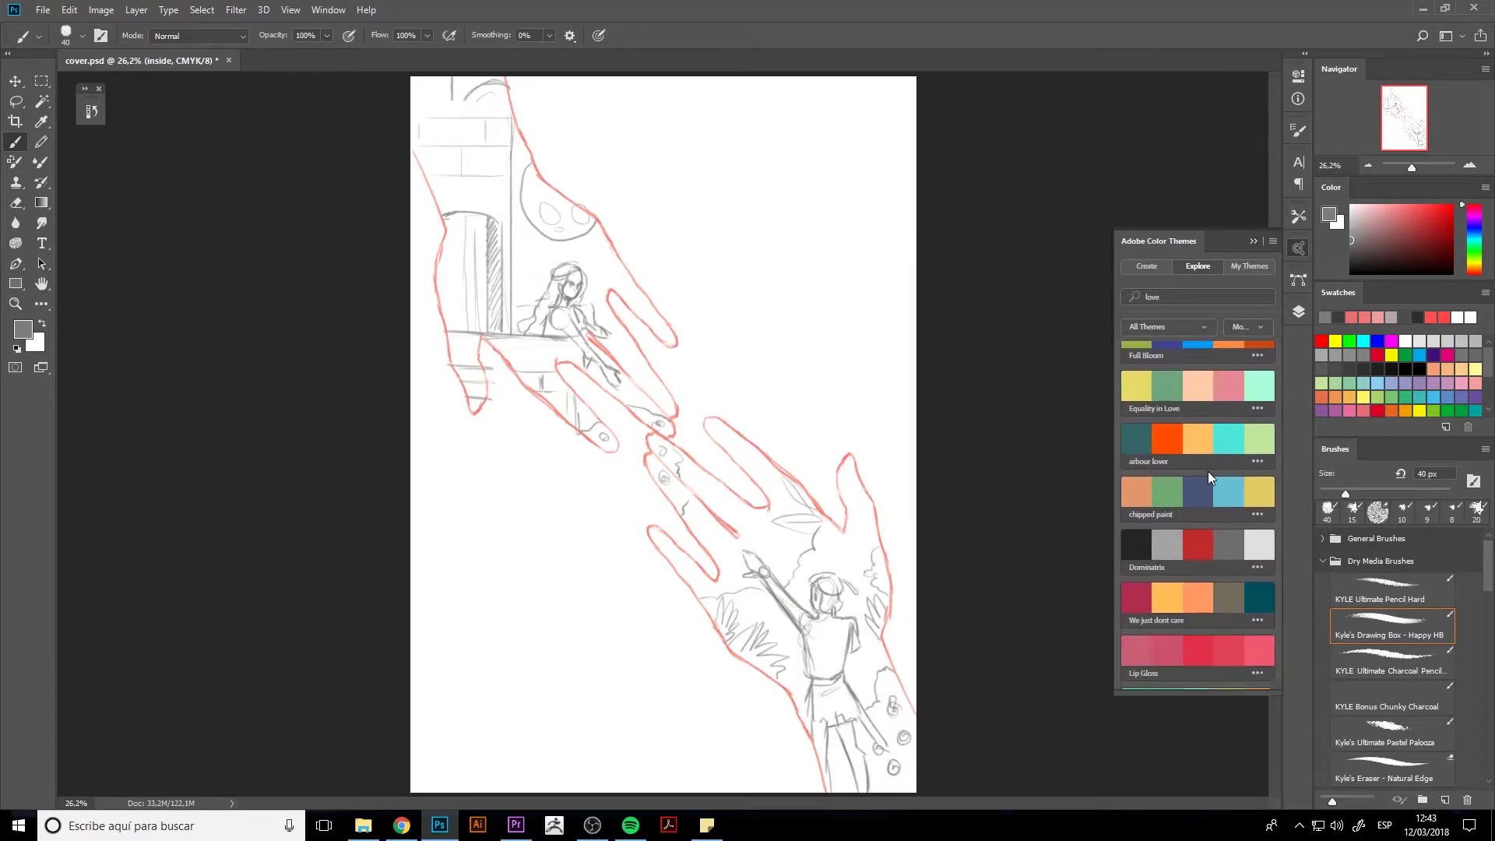
scroll(1207, 470, down, 2)
scroll(1207, 472, down, 1)
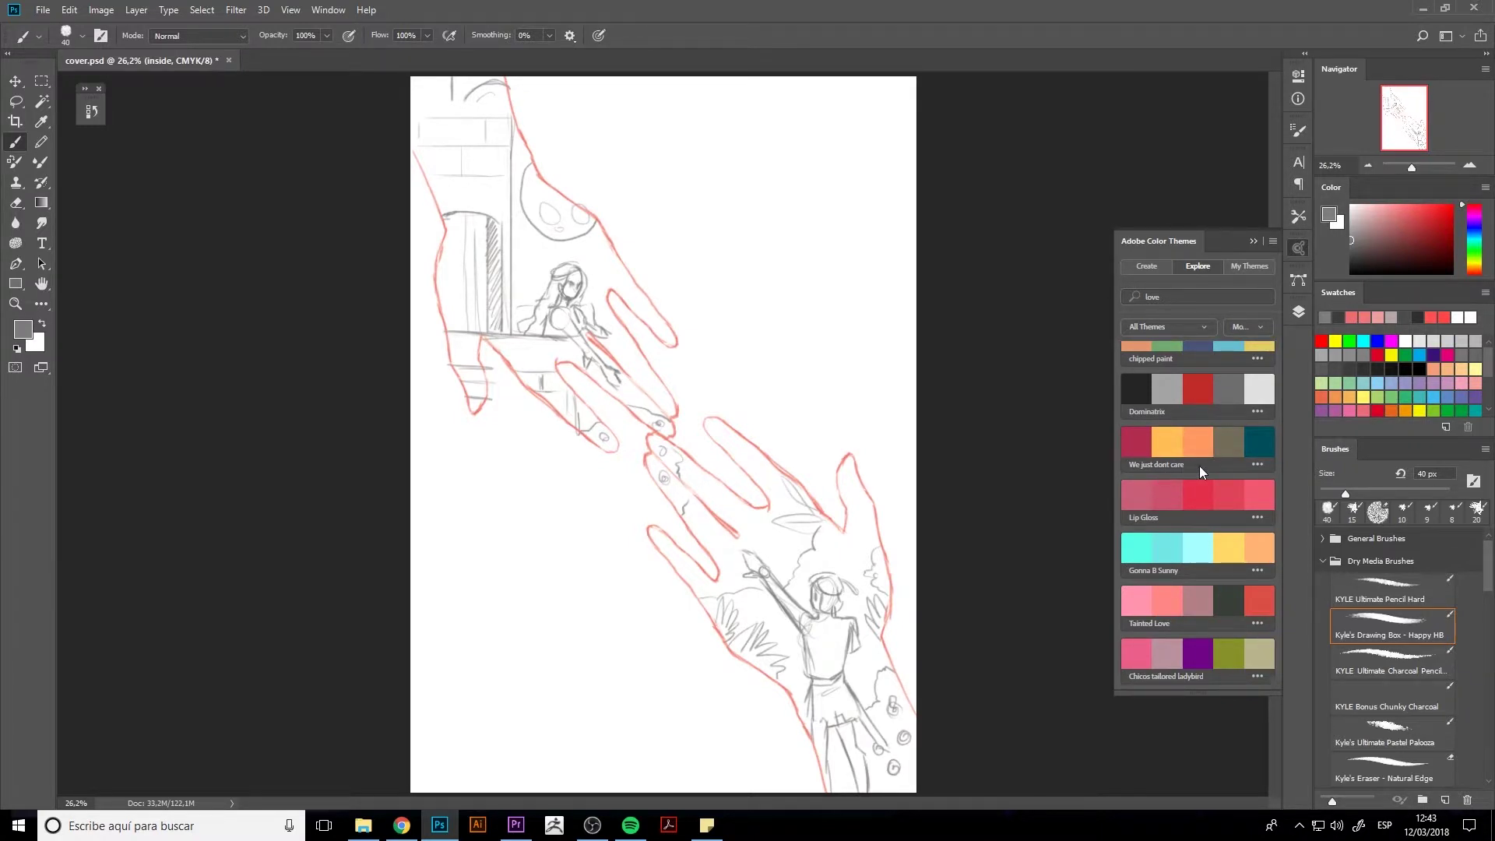
scroll(1198, 468, down, 2)
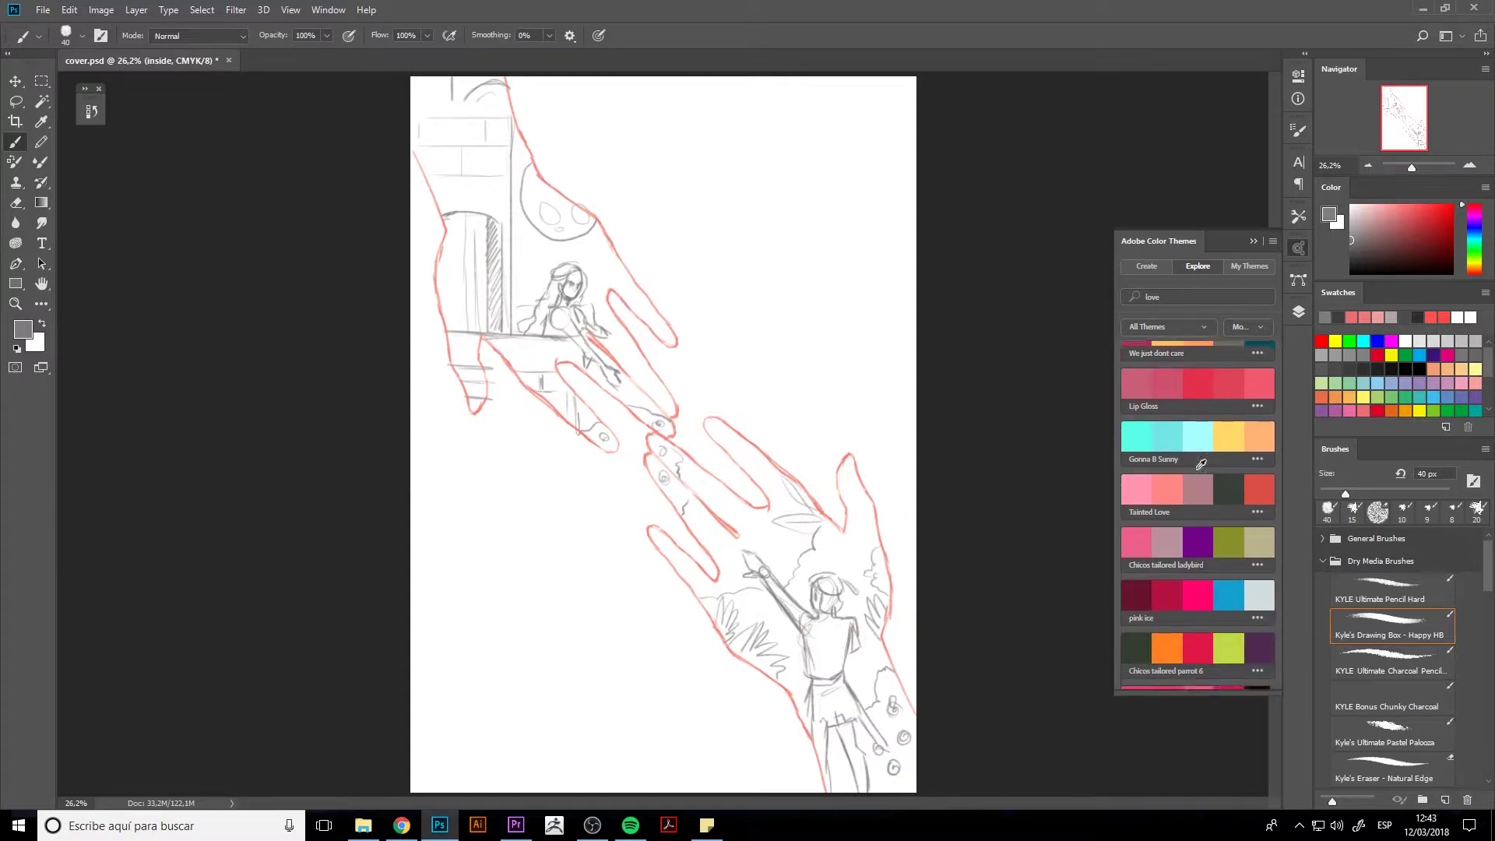
scroll(1199, 466, down, 2)
- Browse the Adobe Color Themes list down to the Your Hand in Mine theme
click(1255, 328)
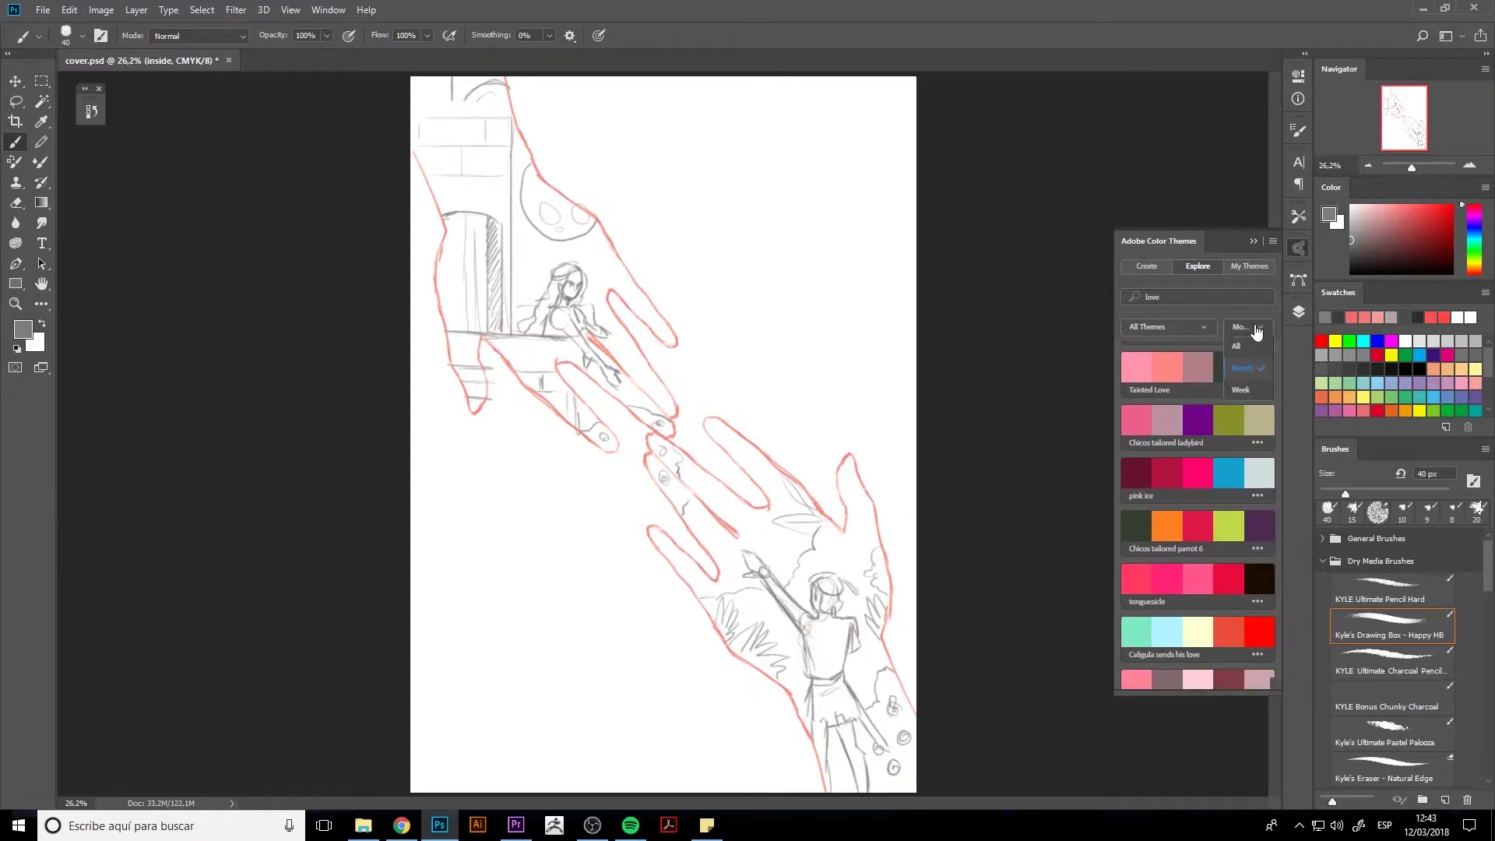
click(1254, 331)
scroll(1168, 474, down, 1)
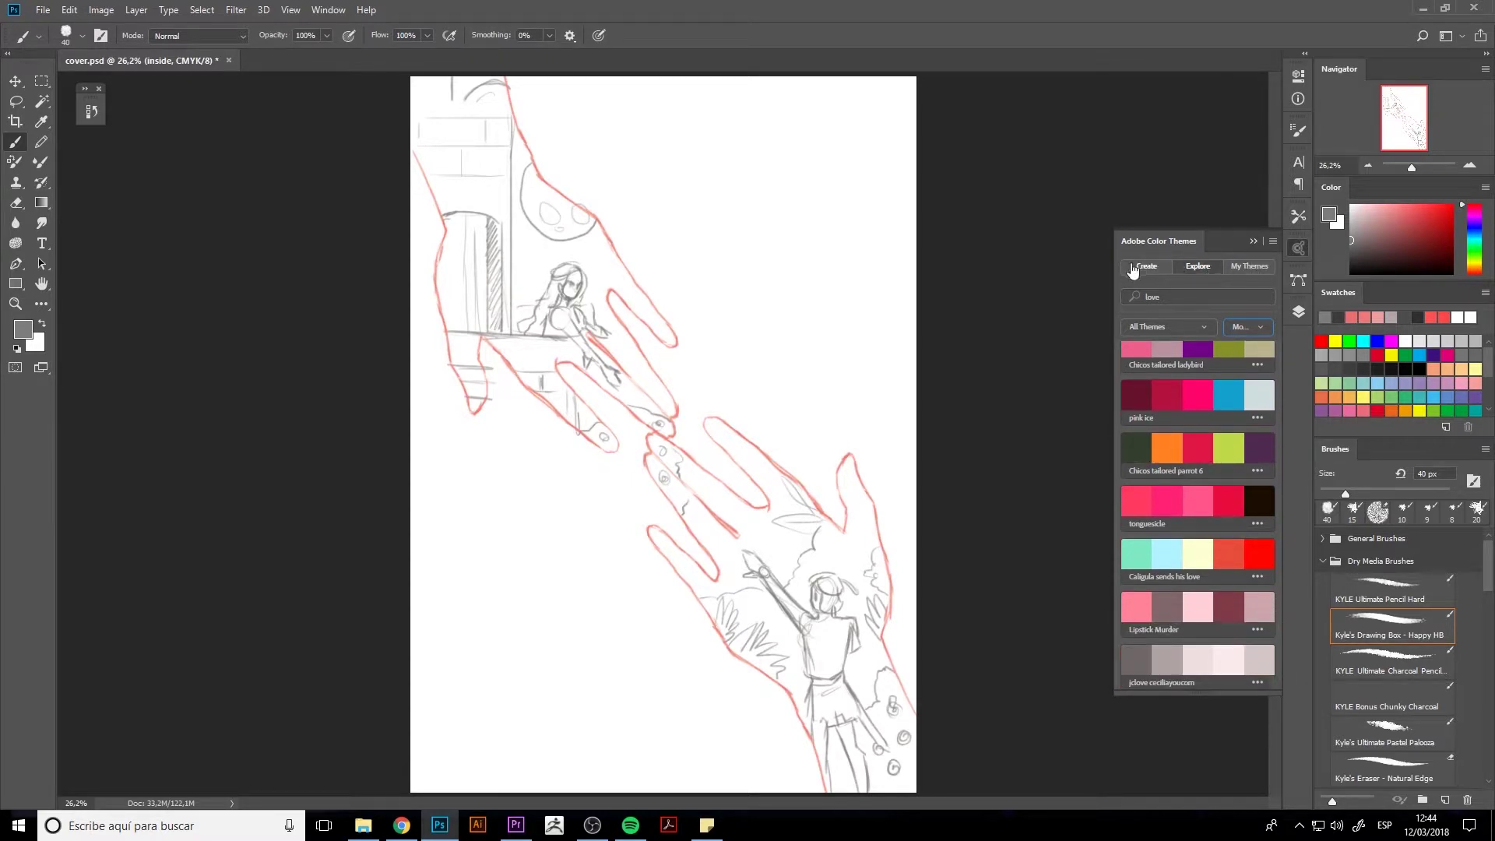
scroll(1207, 518, down, 1)
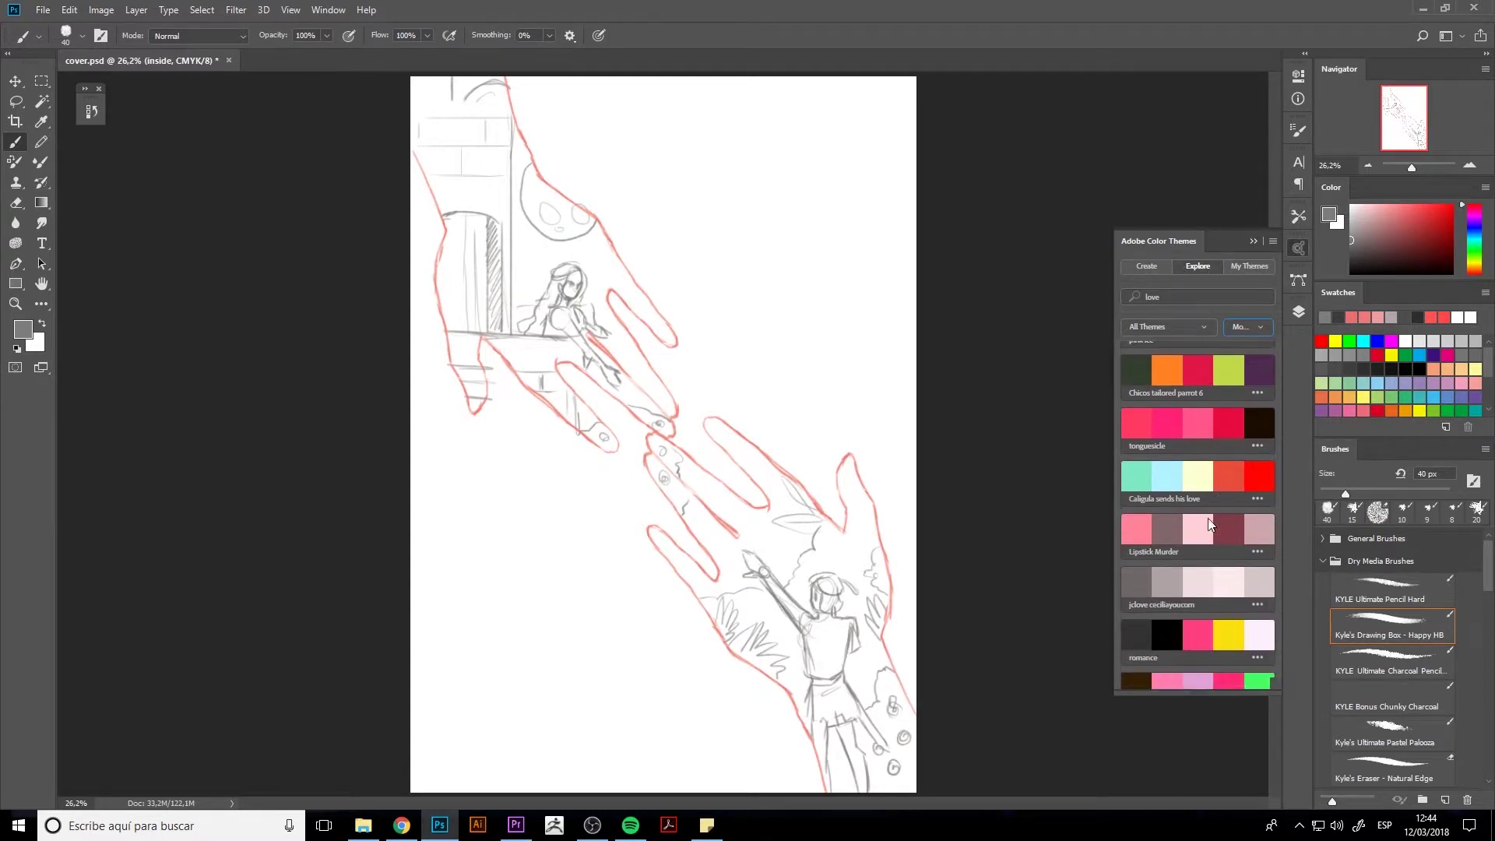
scroll(1212, 514, down, 1)
scroll(1211, 516, down, 3)
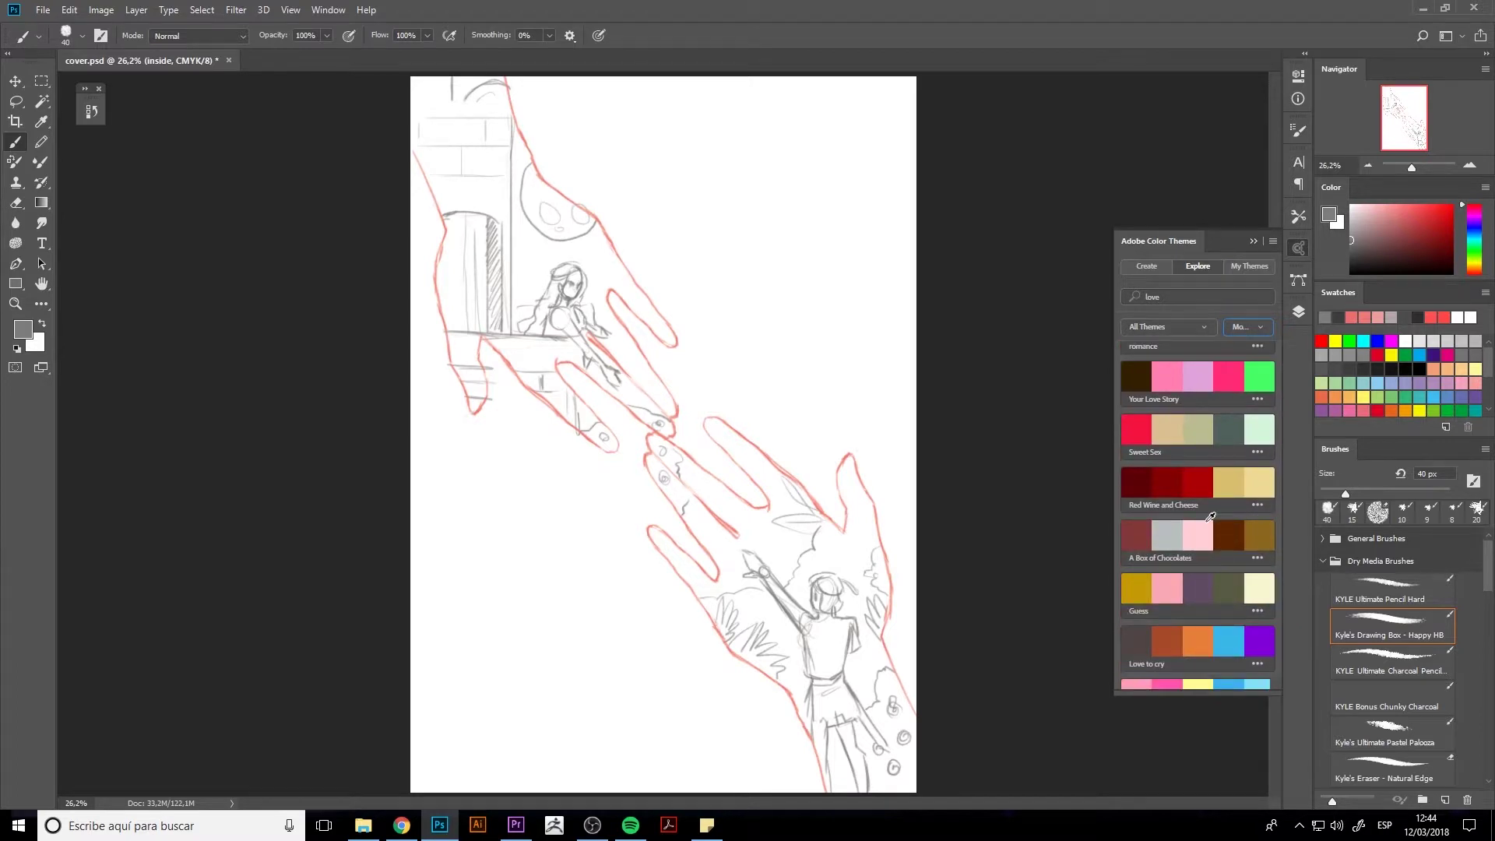
scroll(1210, 517, down, 1)
scroll(1208, 517, down, 1)
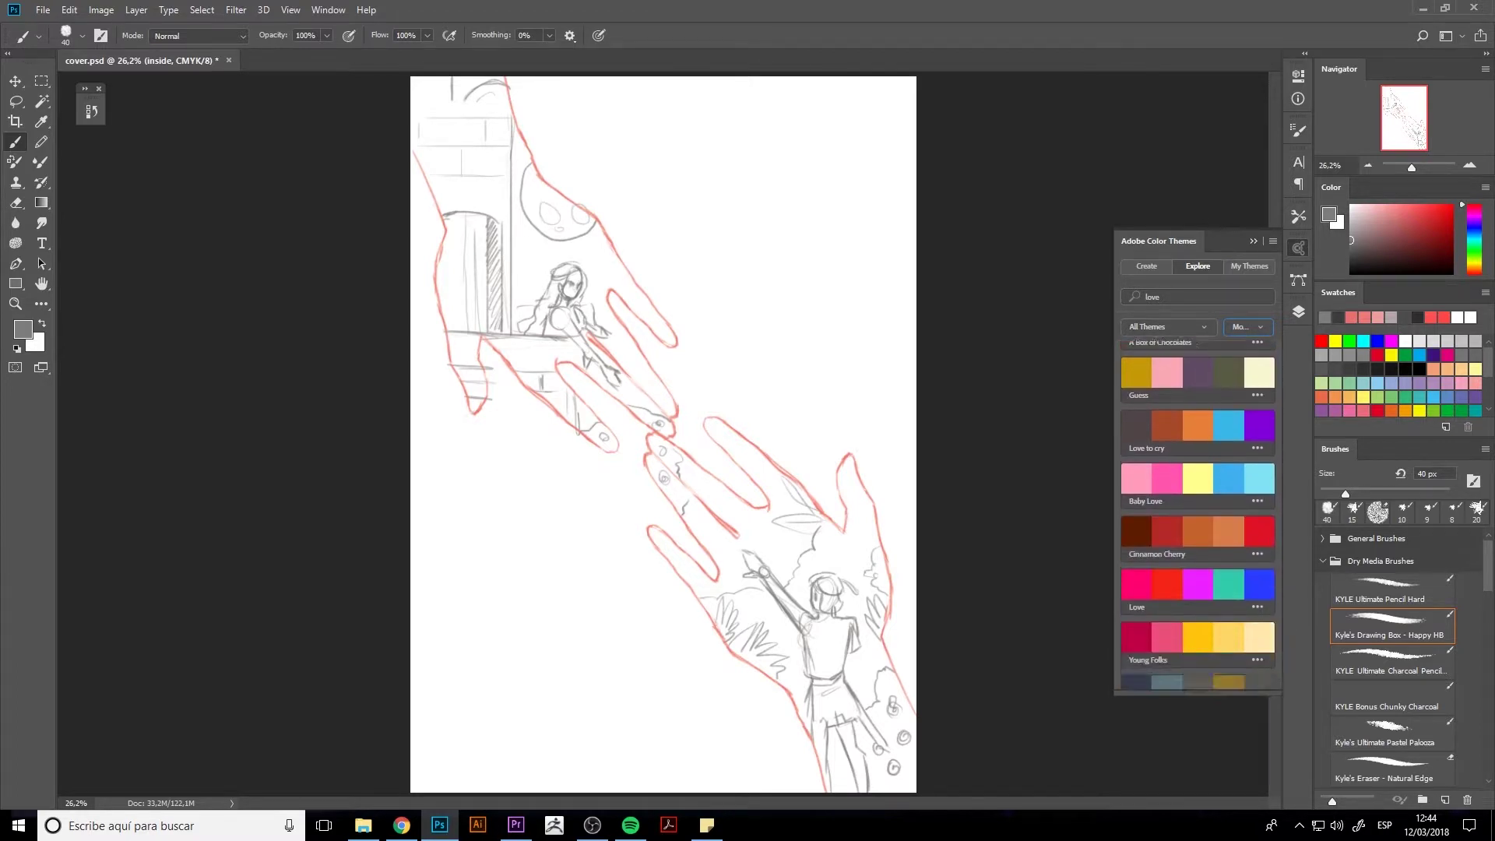
scroll(1206, 518, down, 1)
scroll(1206, 518, down, 1)
scroll(1206, 518, down, 1)
scroll(1205, 518, down, 1)
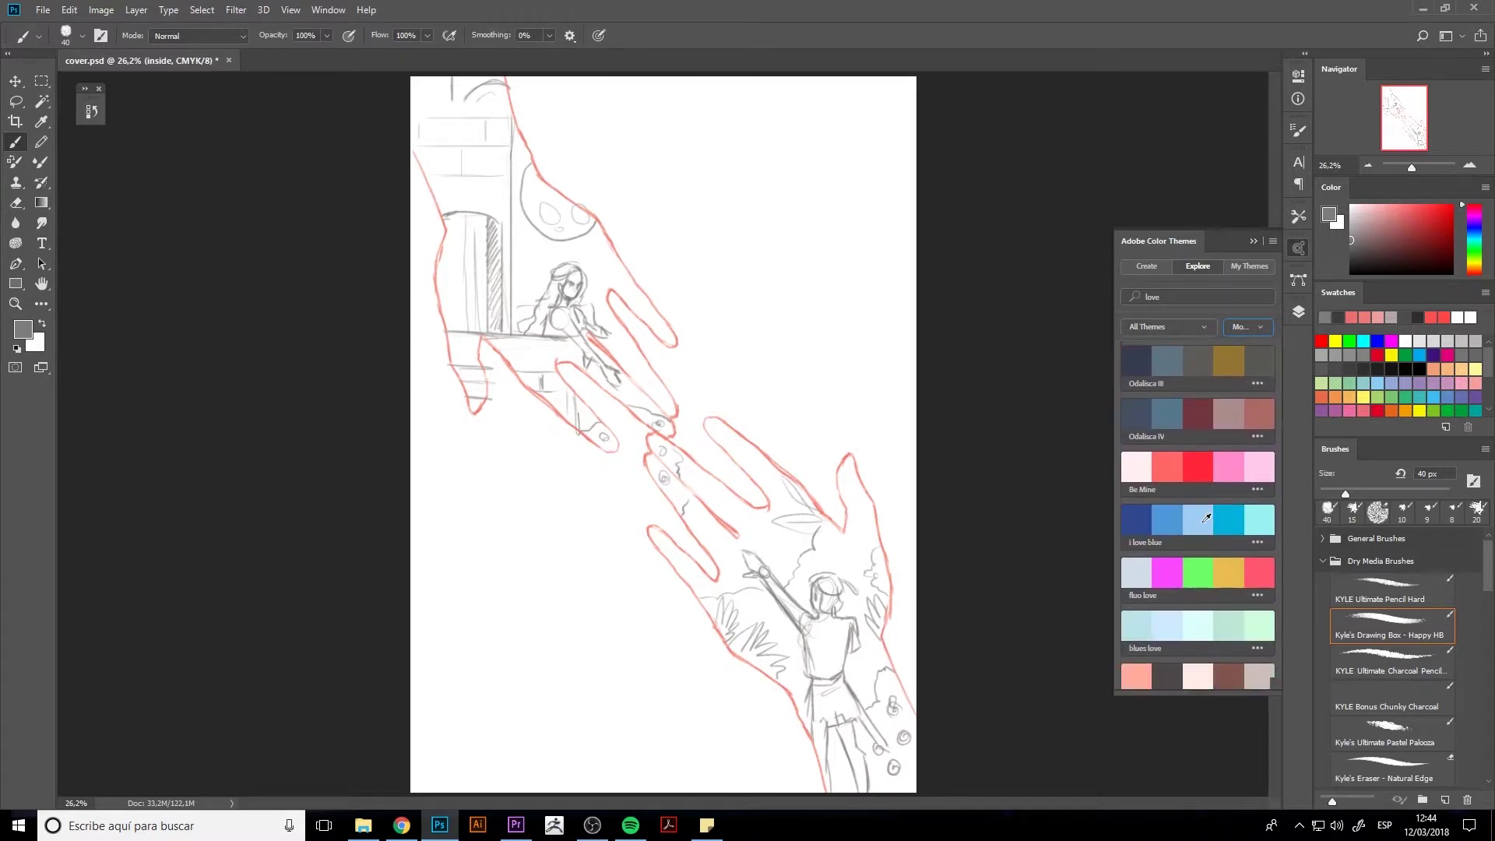
scroll(1205, 517, down, 1)
scroll(1206, 518, down, 2)
scroll(1206, 518, down, 1)
scroll(1206, 517, down, 1)
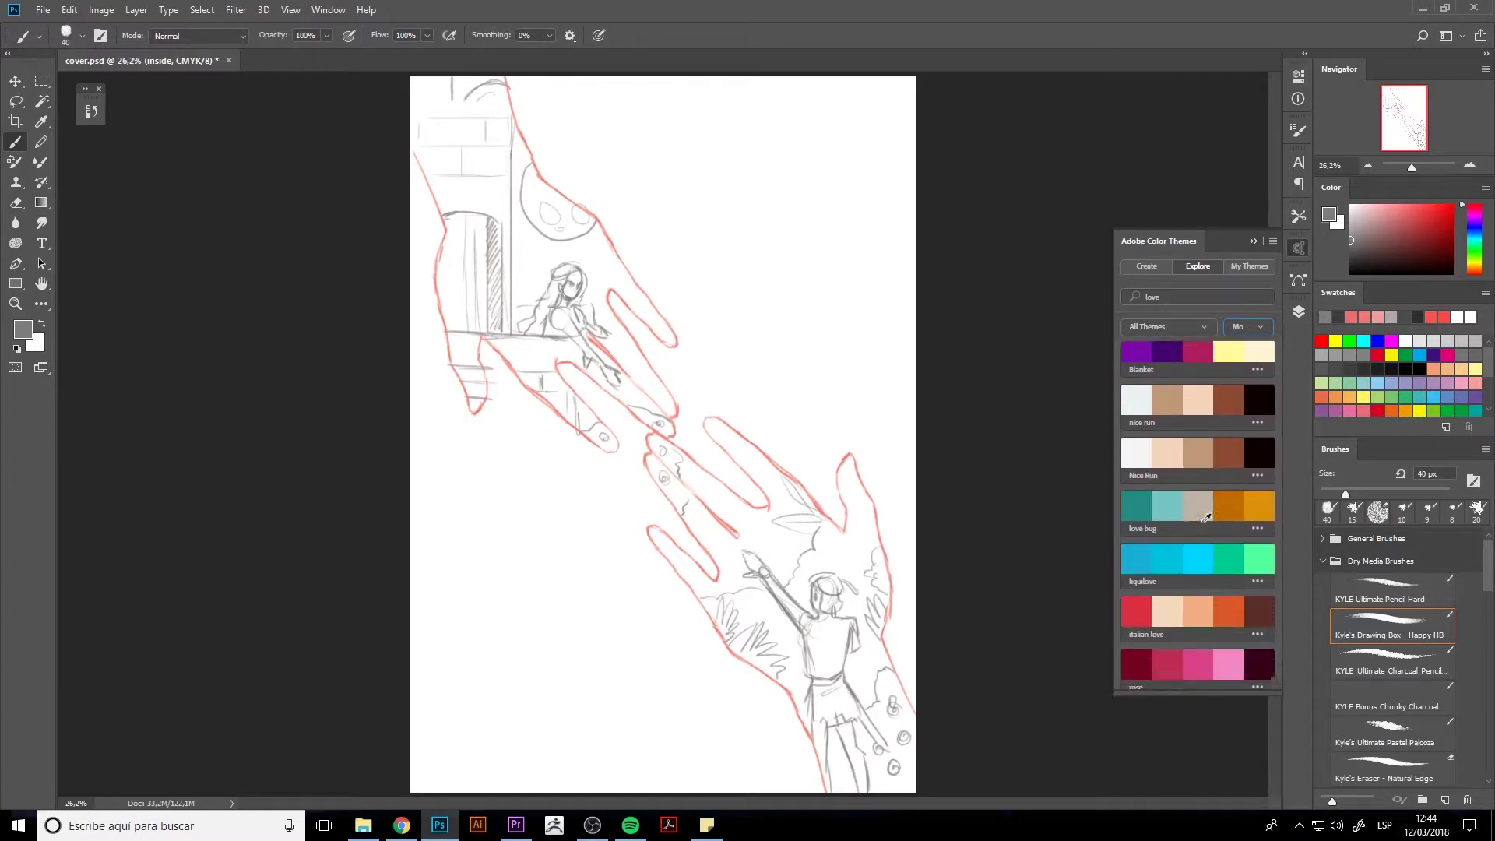
scroll(1205, 518, down, 2)
scroll(1202, 526, down, 1)
scroll(1202, 526, down, 1)
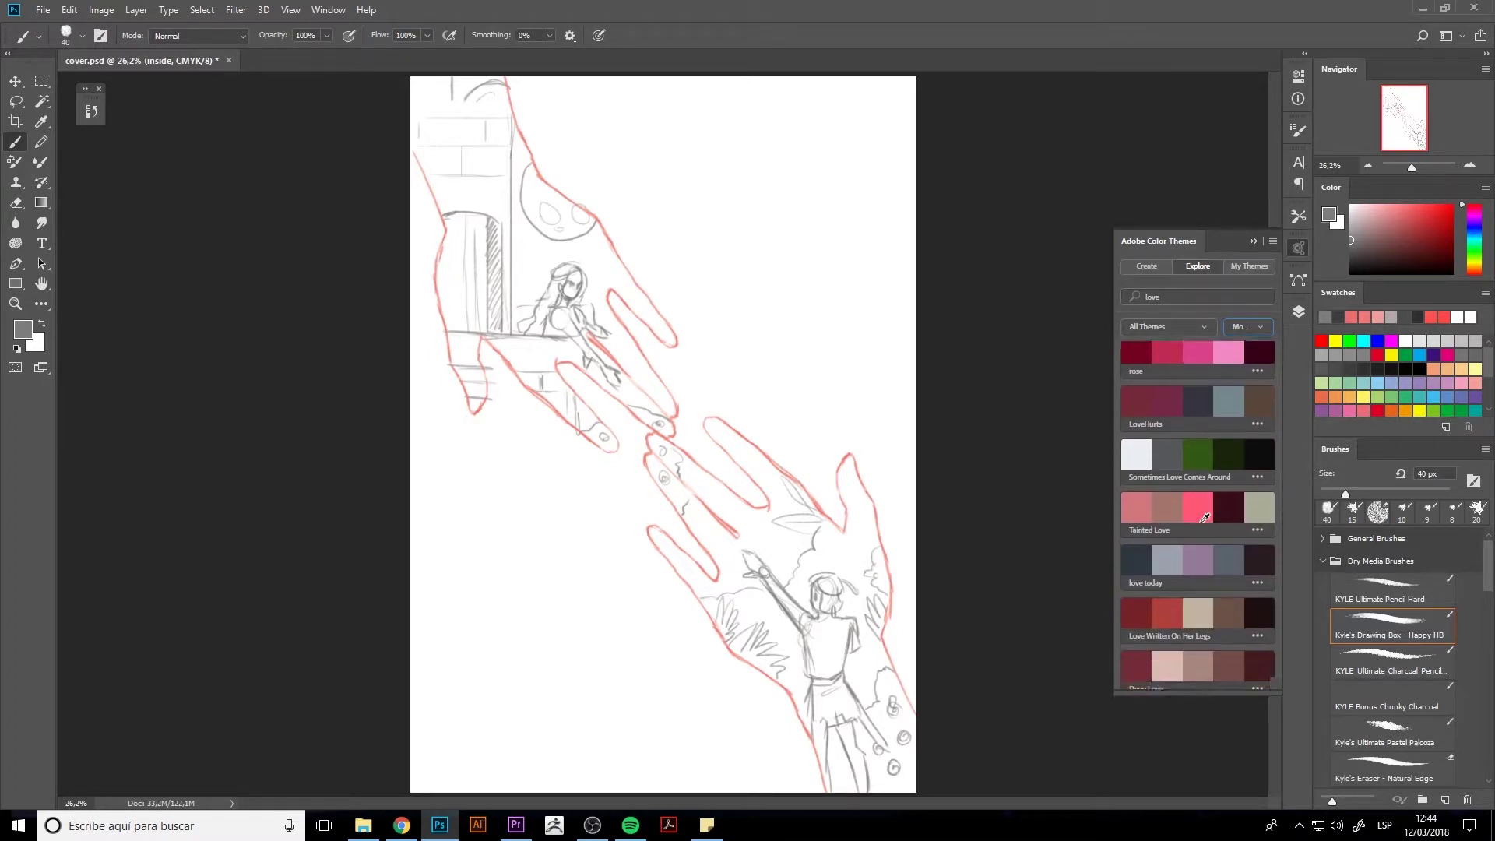
scroll(1201, 526, down, 1)
scroll(1202, 526, down, 1)
scroll(1201, 525, down, 2)
scroll(1201, 525, down, 2)
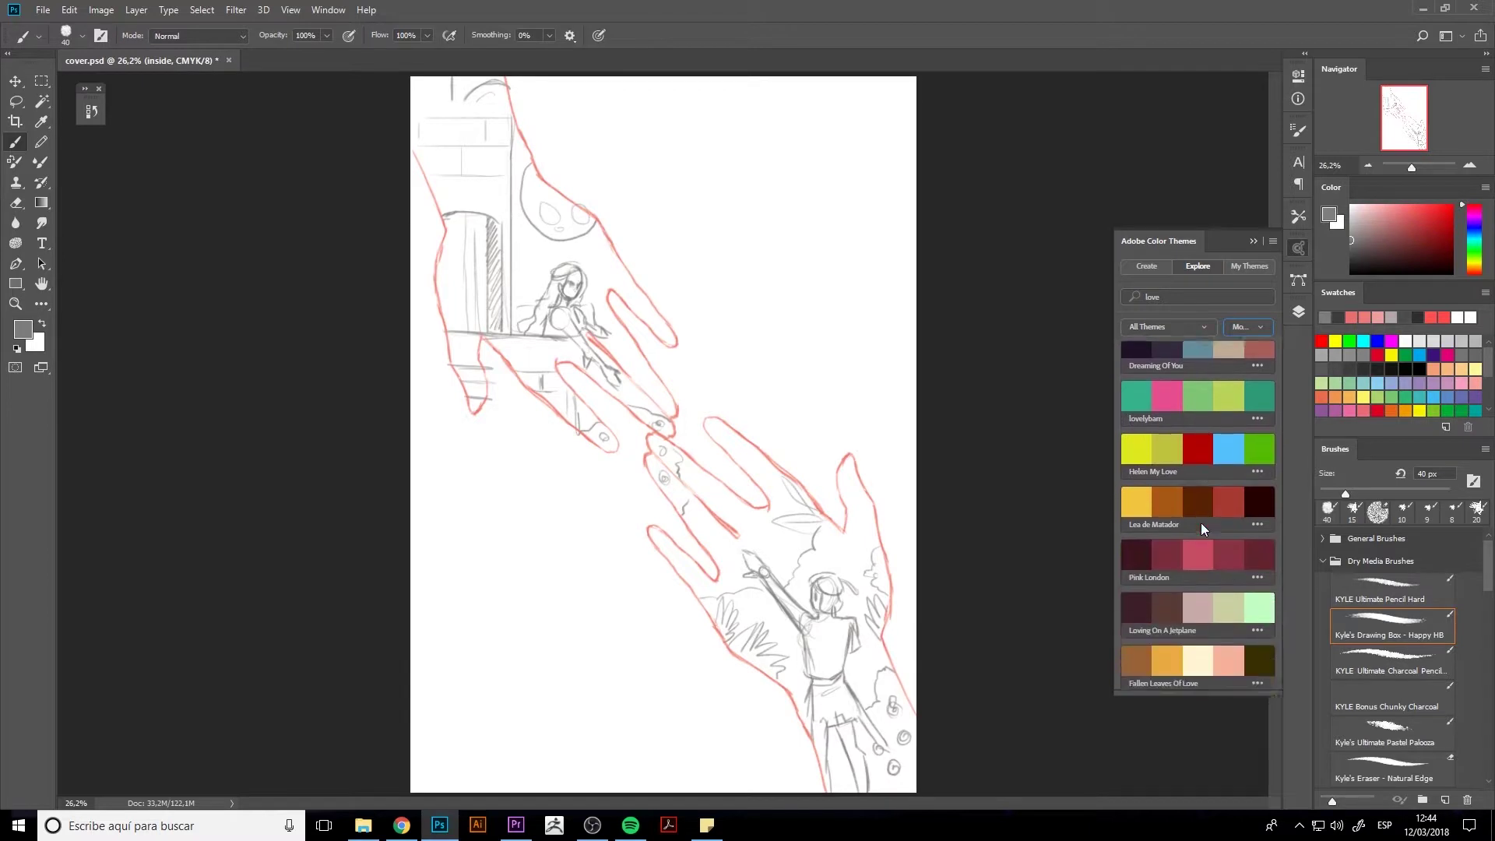
scroll(1201, 526, down, 1)
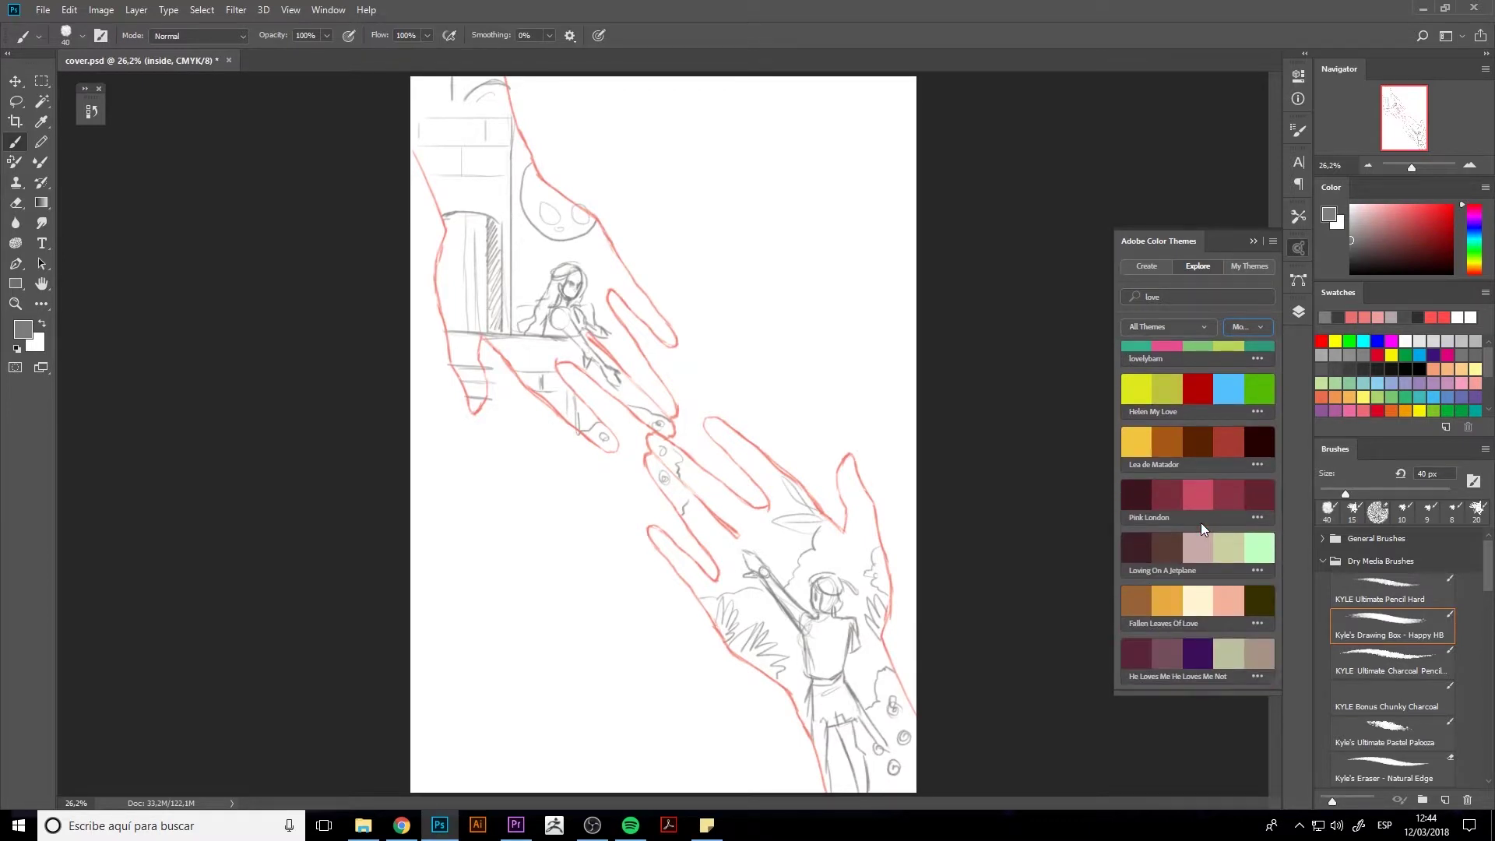
scroll(1201, 524, down, 2)
scroll(1203, 521, down, 2)
scroll(1204, 519, down, 2)
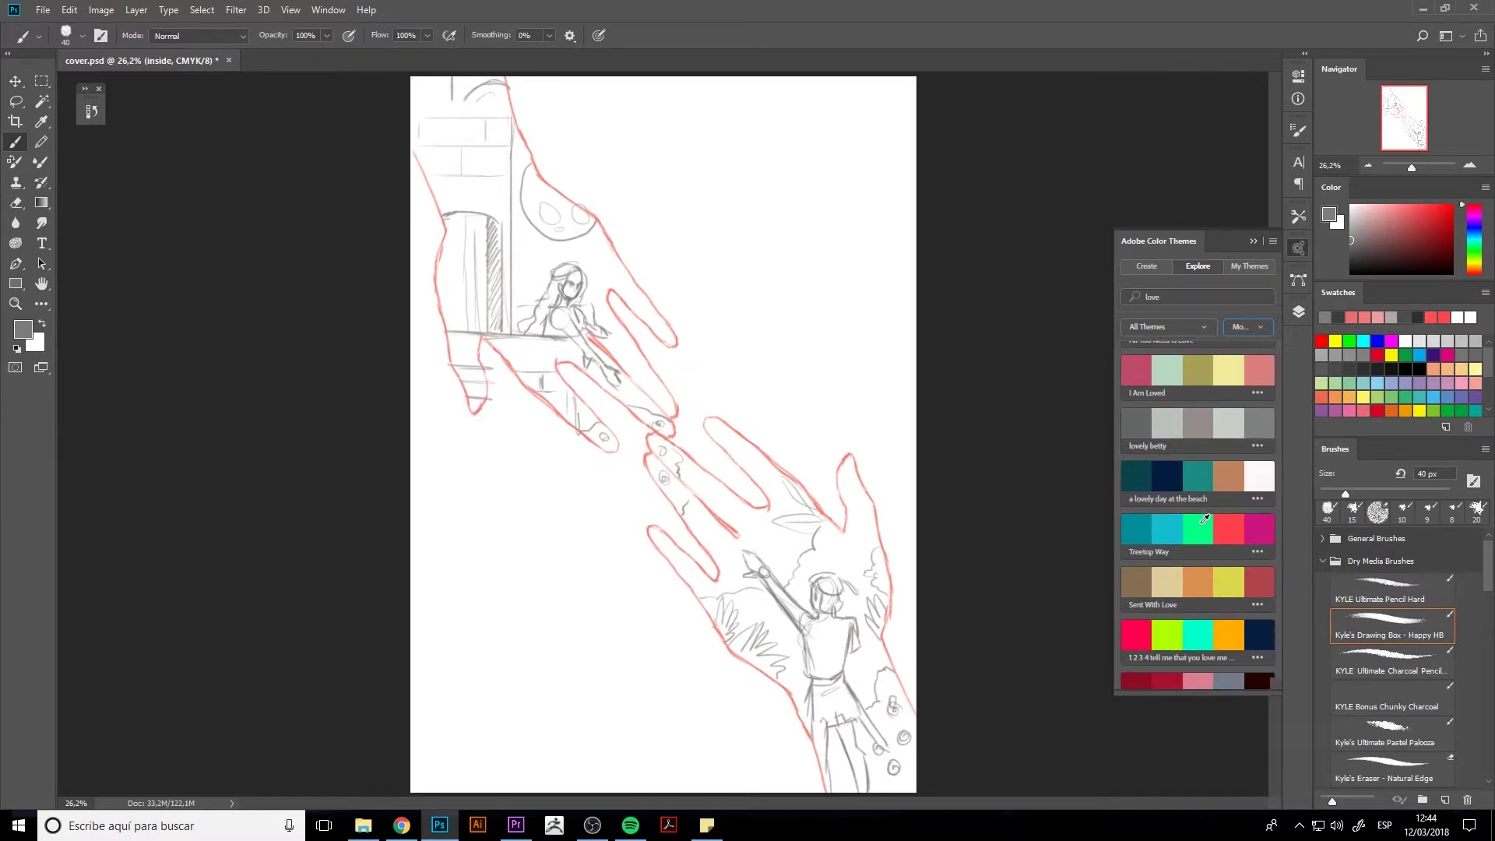
scroll(1204, 518, down, 2)
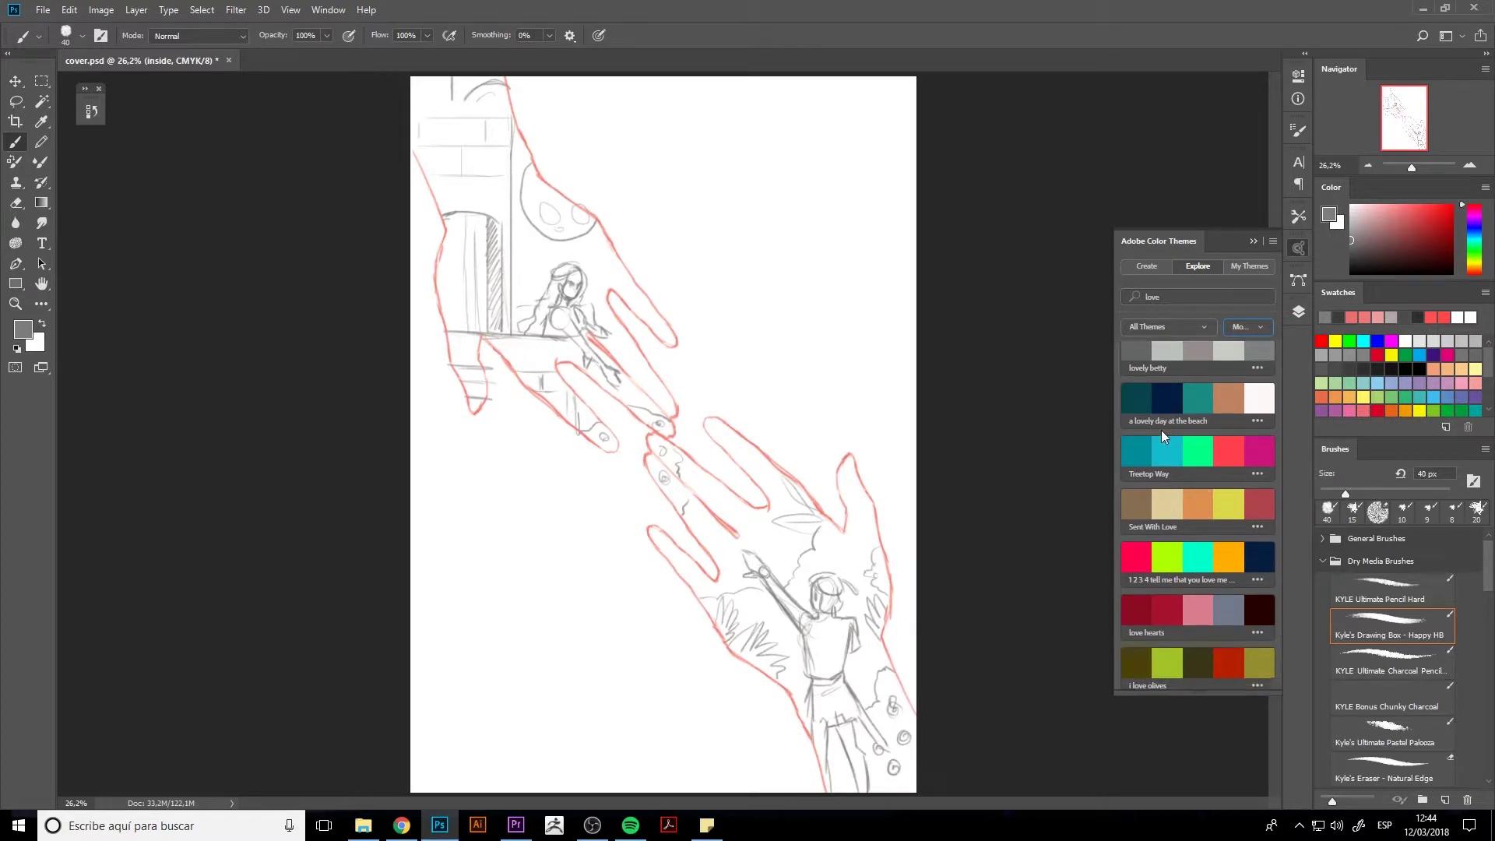
scroll(1162, 432, down, 3)
scroll(1161, 432, down, 3)
scroll(1160, 434, down, 3)
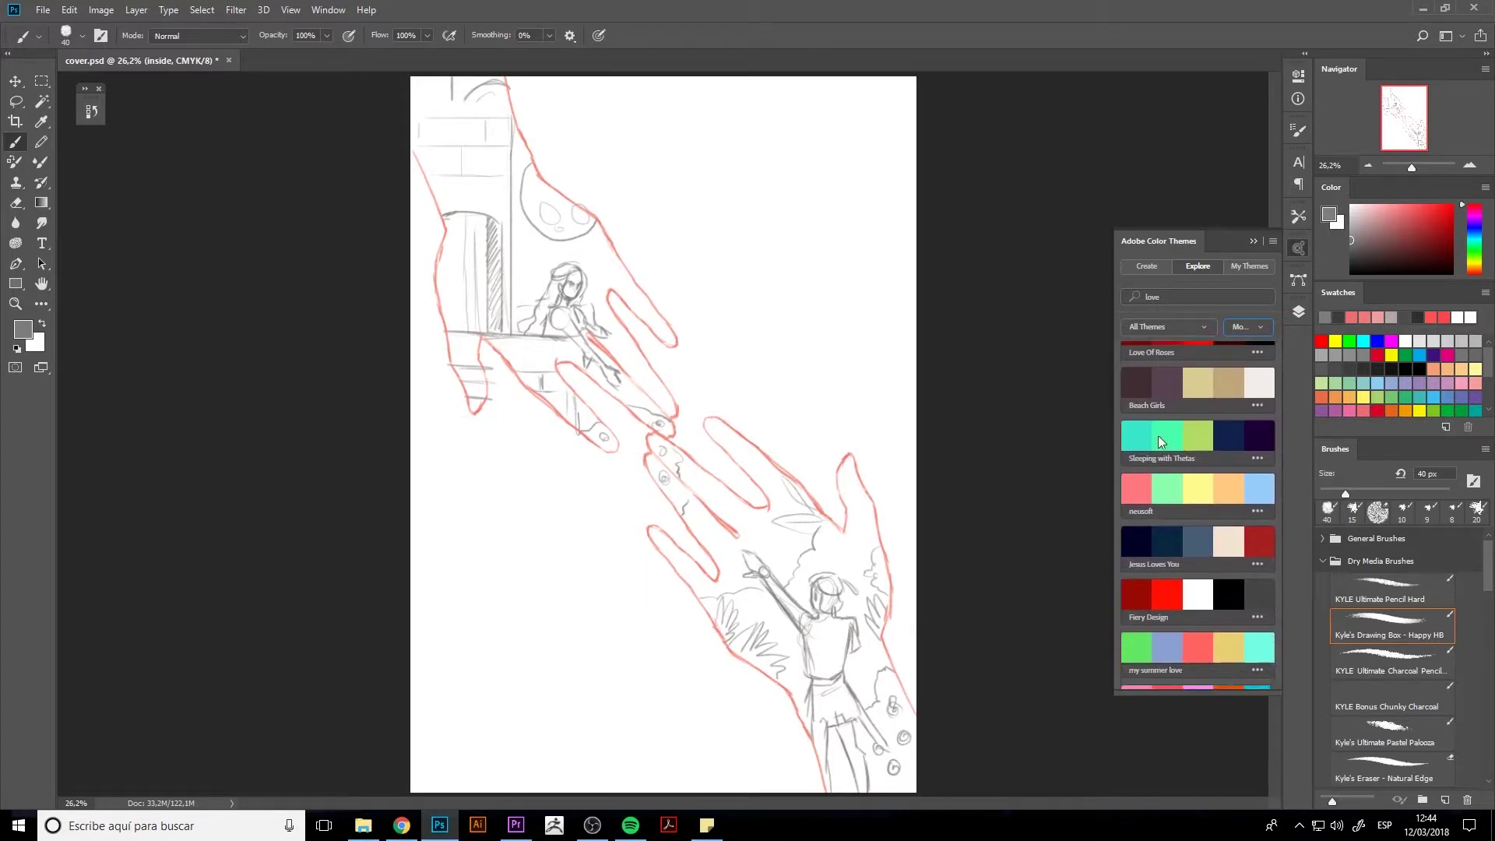
scroll(1160, 434, down, 3)
scroll(1160, 435, down, 2)
scroll(1160, 434, down, 3)
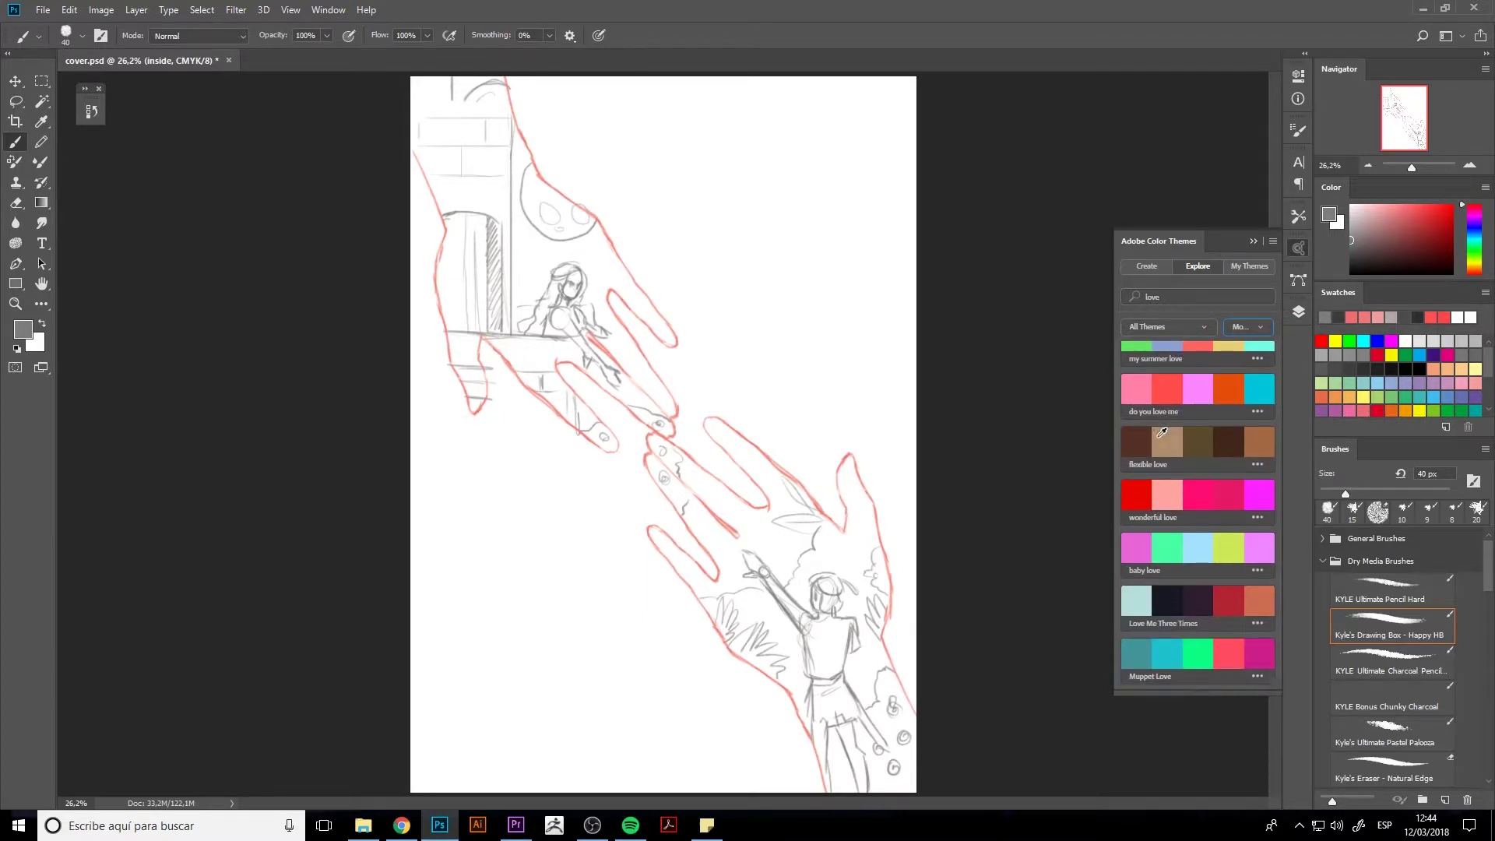
scroll(1160, 435, down, 1)
scroll(1158, 447, down, 3)
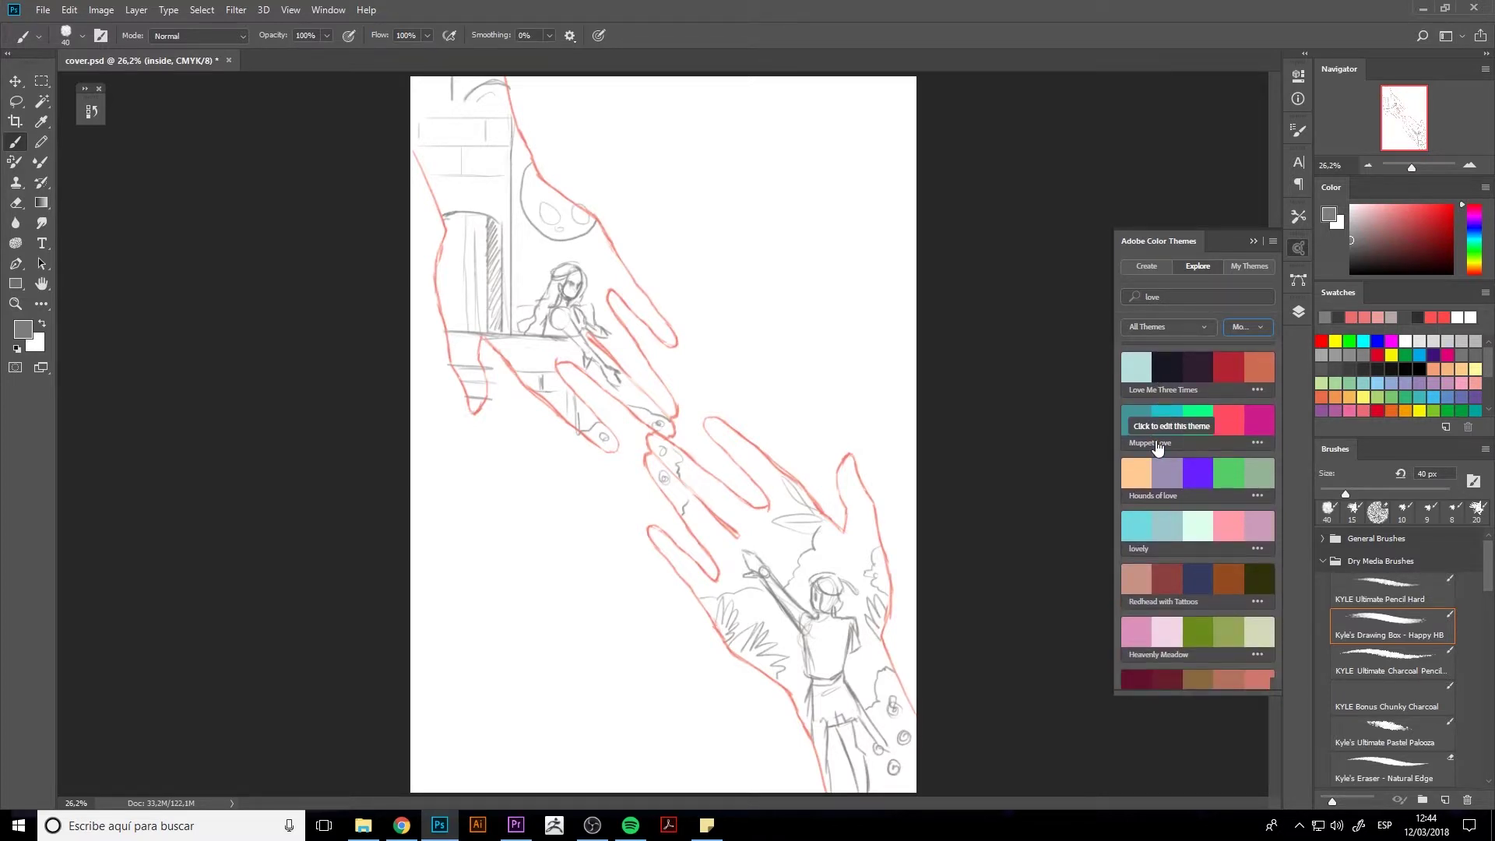
scroll(1157, 445, down, 3)
scroll(1157, 445, down, 3)
scroll(1156, 447, down, 3)
scroll(1155, 447, down, 3)
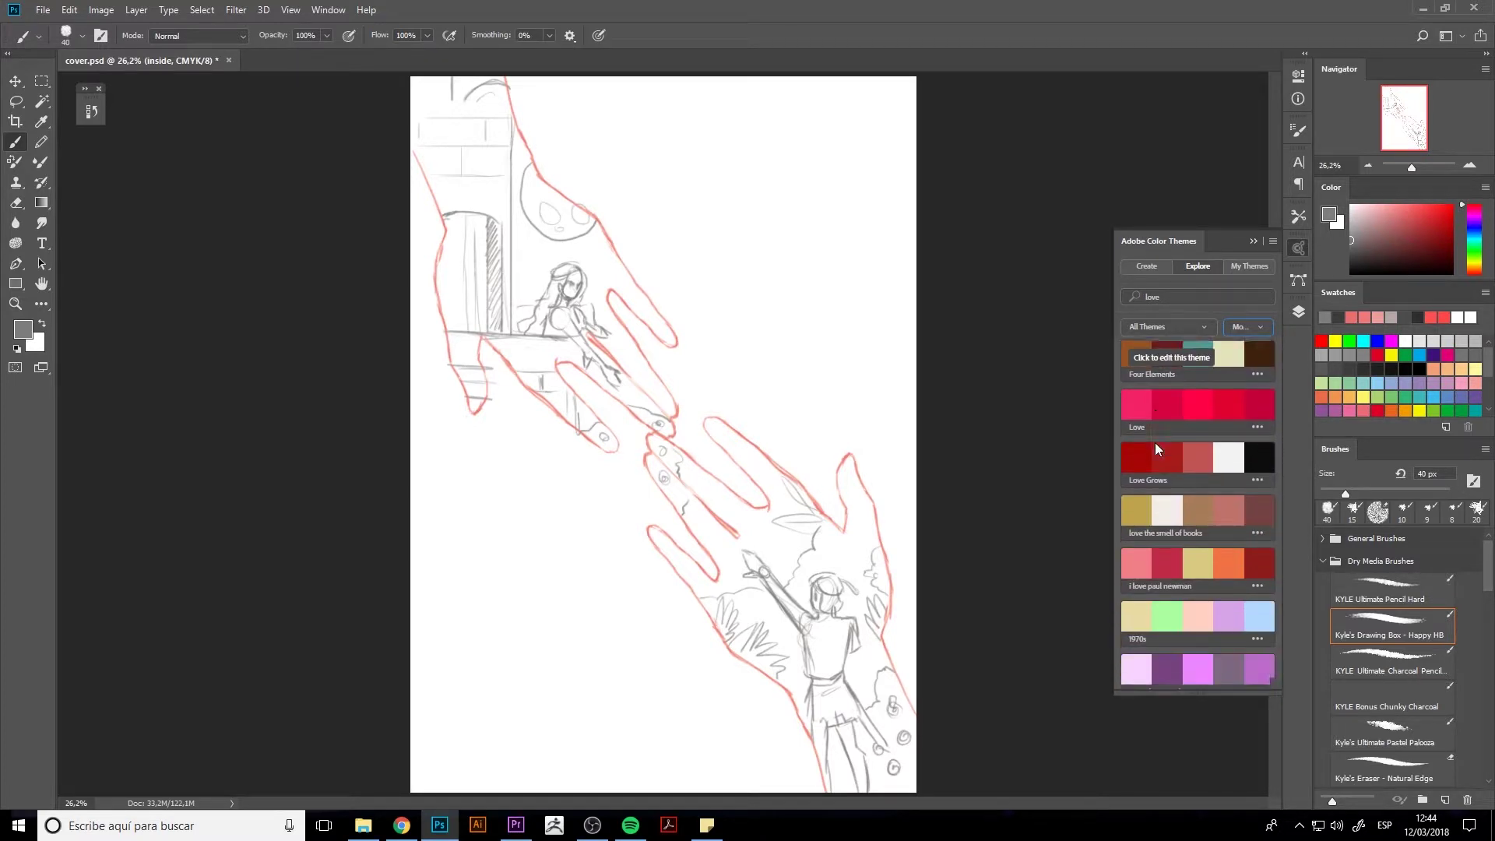
scroll(1156, 447, down, 3)
scroll(1157, 444, down, 3)
scroll(1159, 440, down, 3)
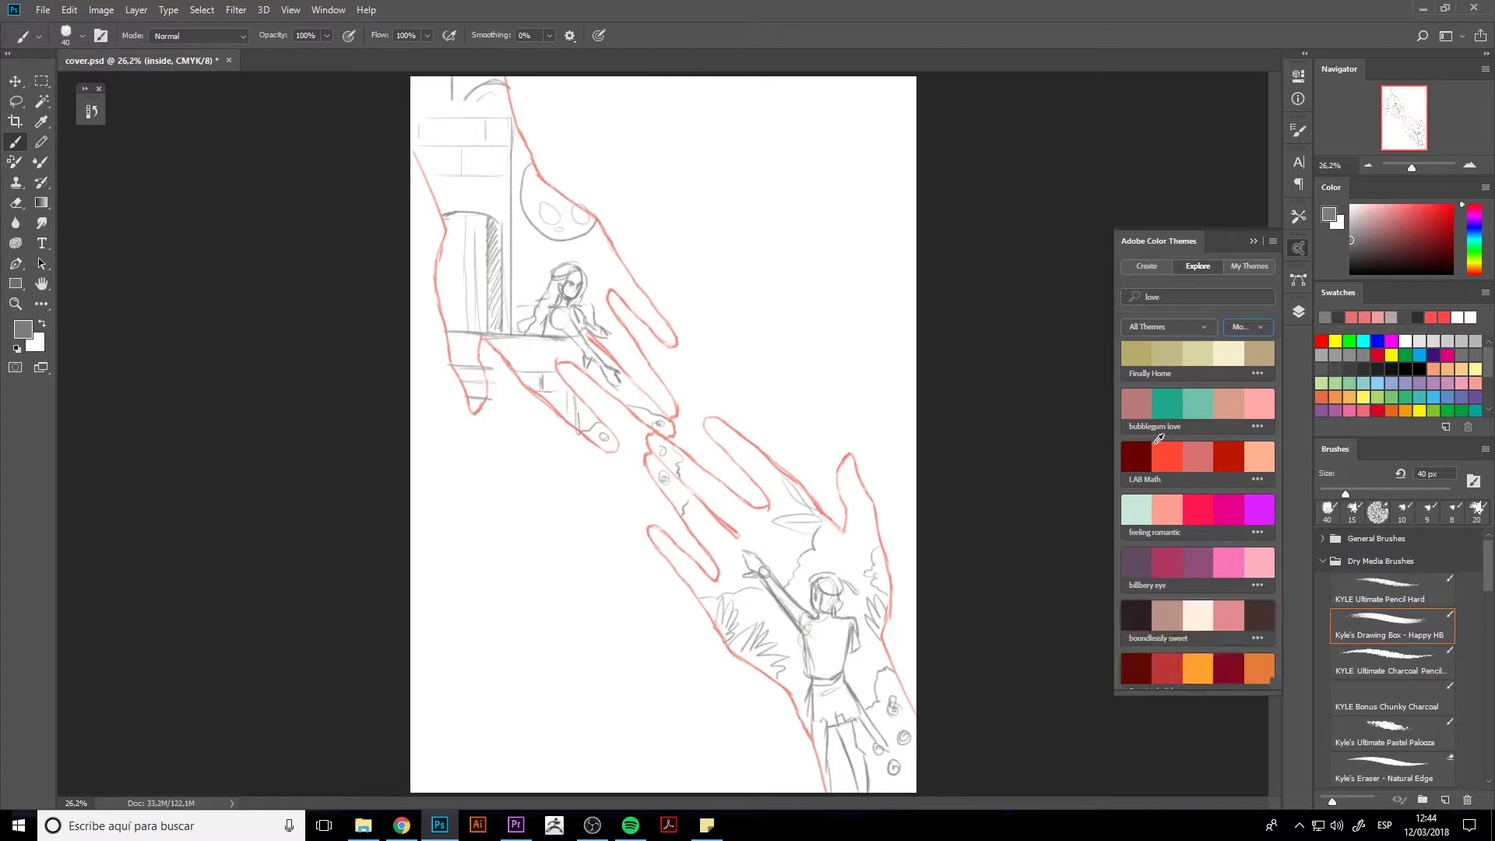
scroll(1158, 438, down, 3)
scroll(1158, 439, down, 3)
scroll(1158, 440, down, 3)
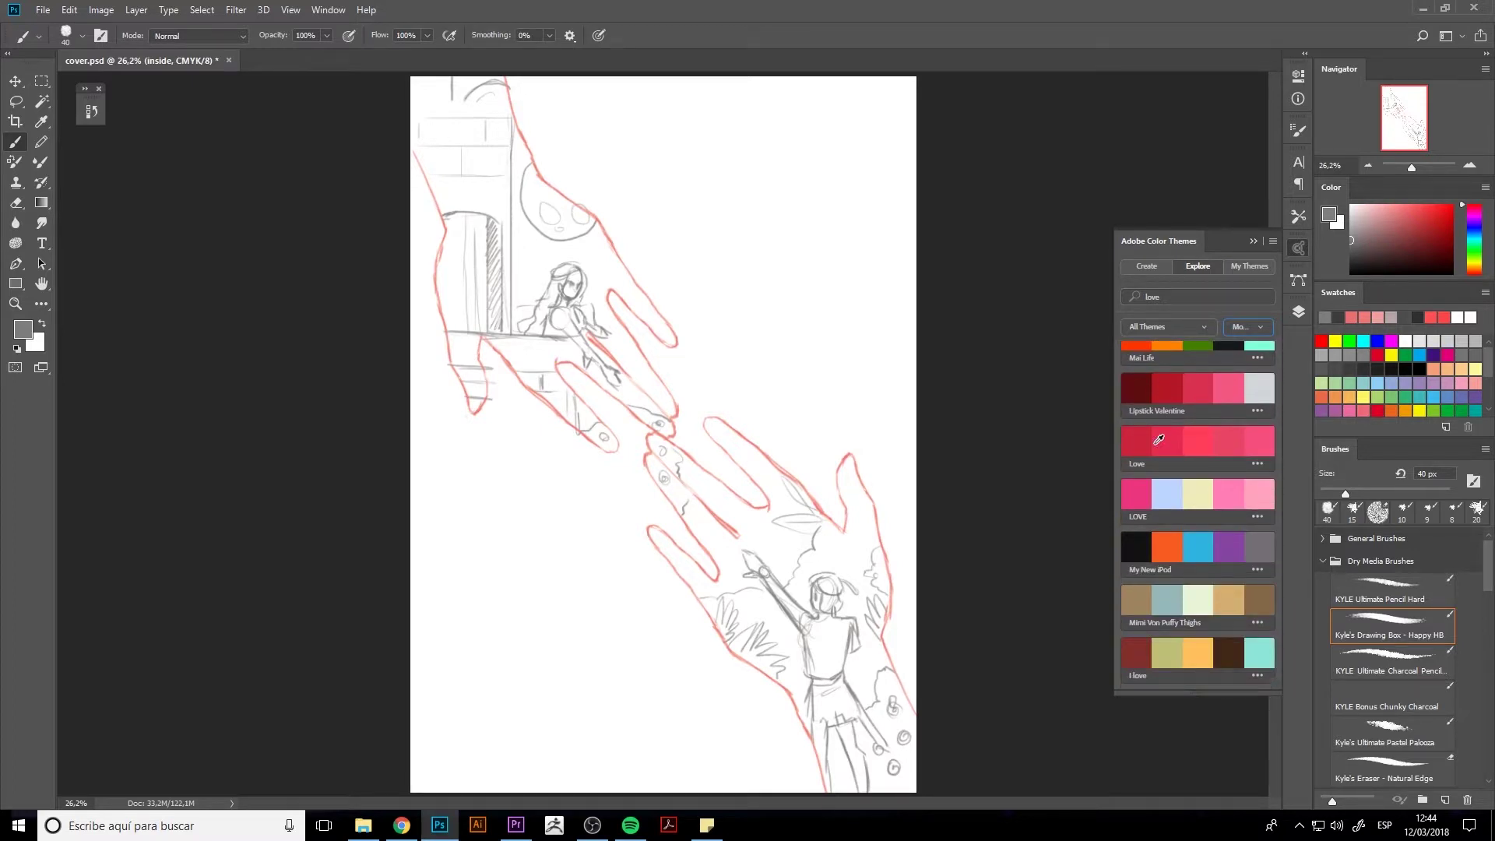
scroll(1158, 441, down, 3)
scroll(1158, 441, down, 3)
scroll(1158, 441, down, 3)
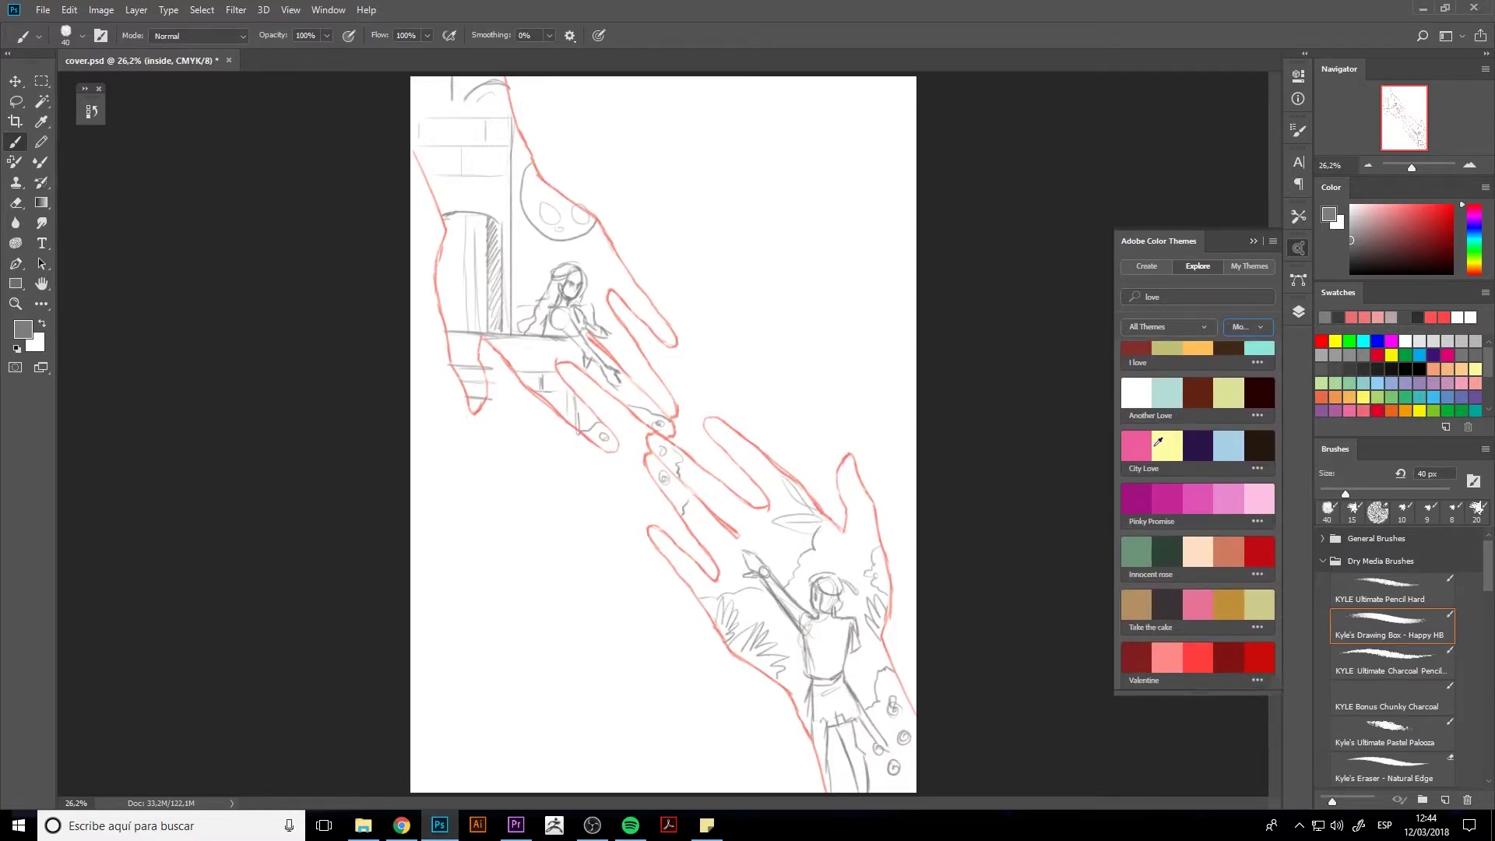
scroll(1158, 441, down, 3)
scroll(1158, 441, down, 3)
scroll(1158, 441, down, 3)
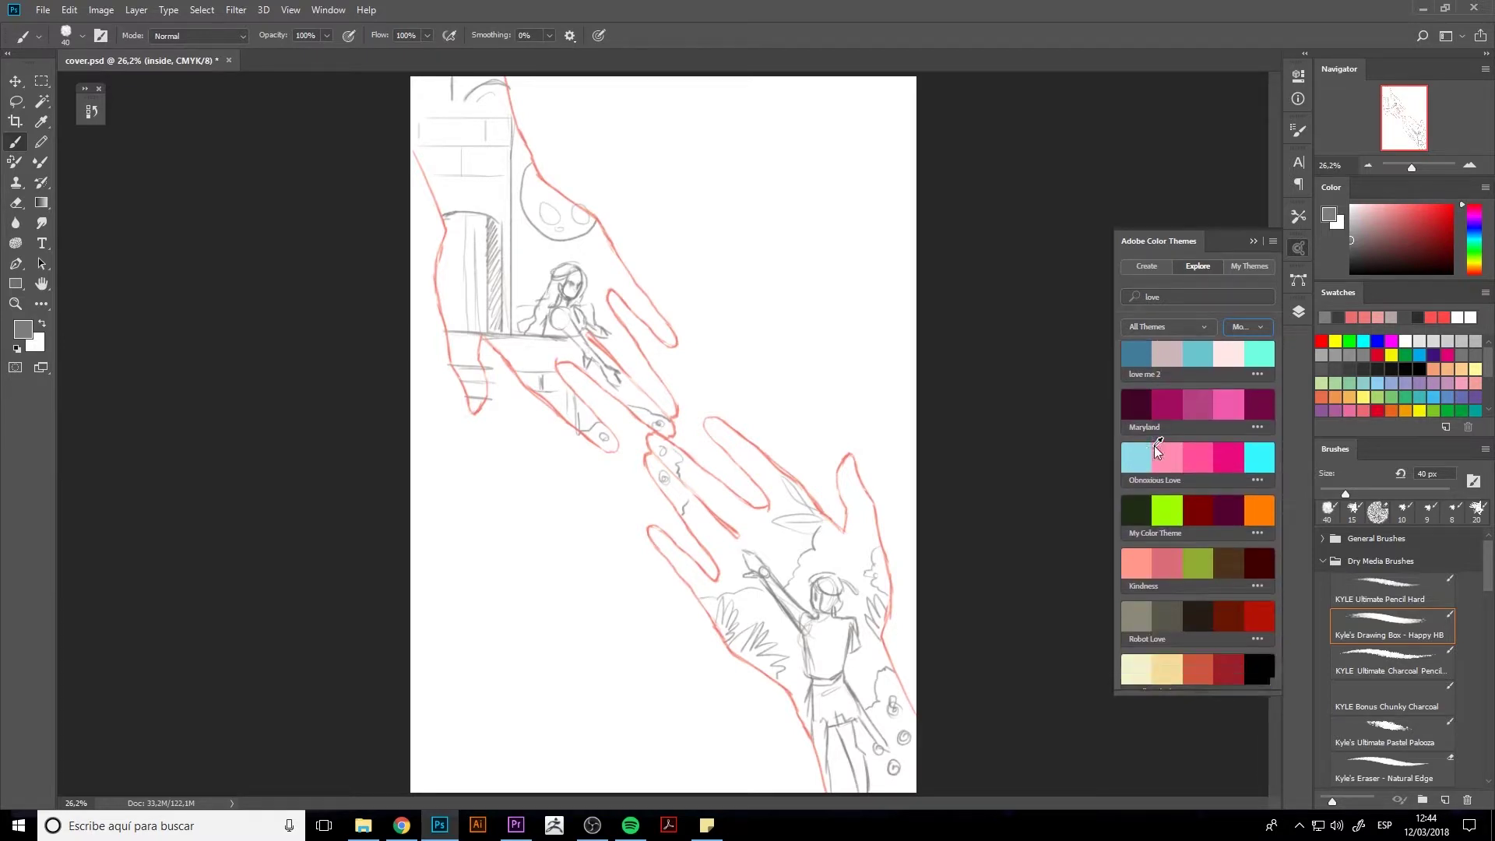
scroll(1158, 441, down, 3)
scroll(1159, 442, down, 3)
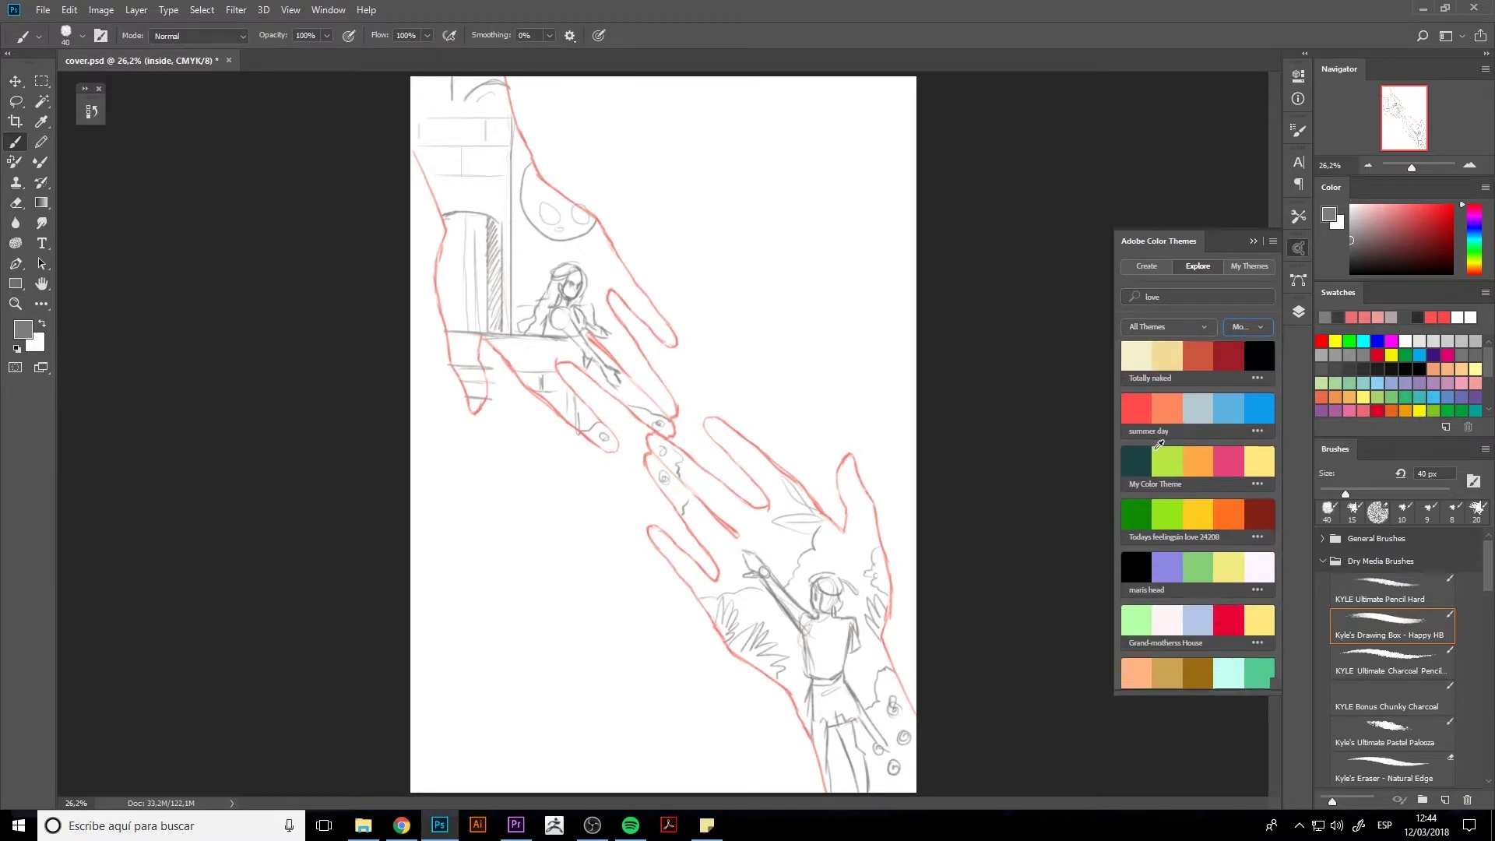
scroll(1158, 443, down, 3)
scroll(1160, 444, down, 3)
scroll(1158, 443, down, 3)
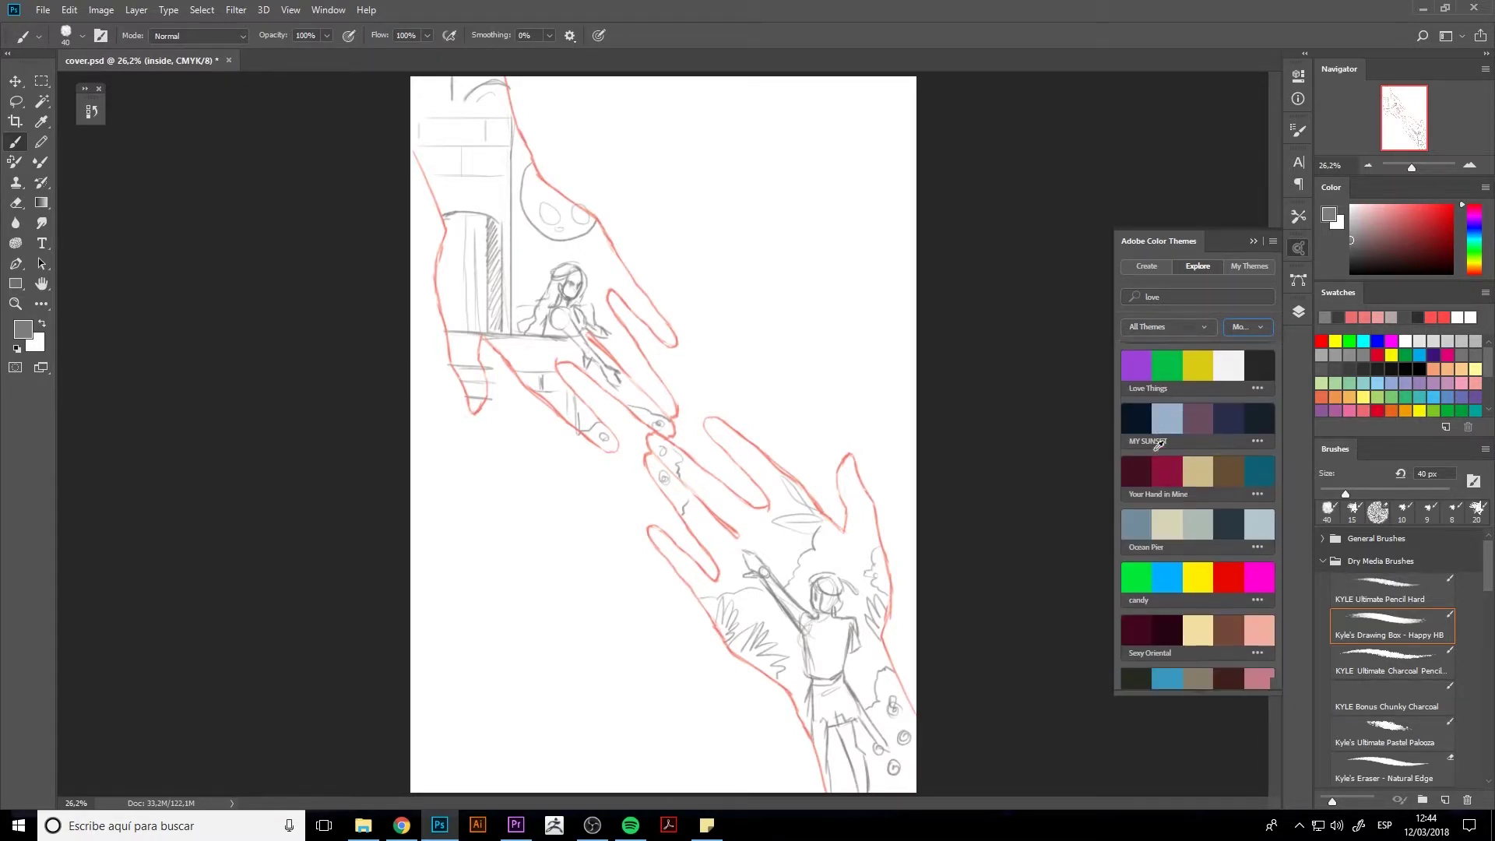
- Add the Your Hand in Mine colours to the swatches and make dark purple the paint colour
click(1257, 486)
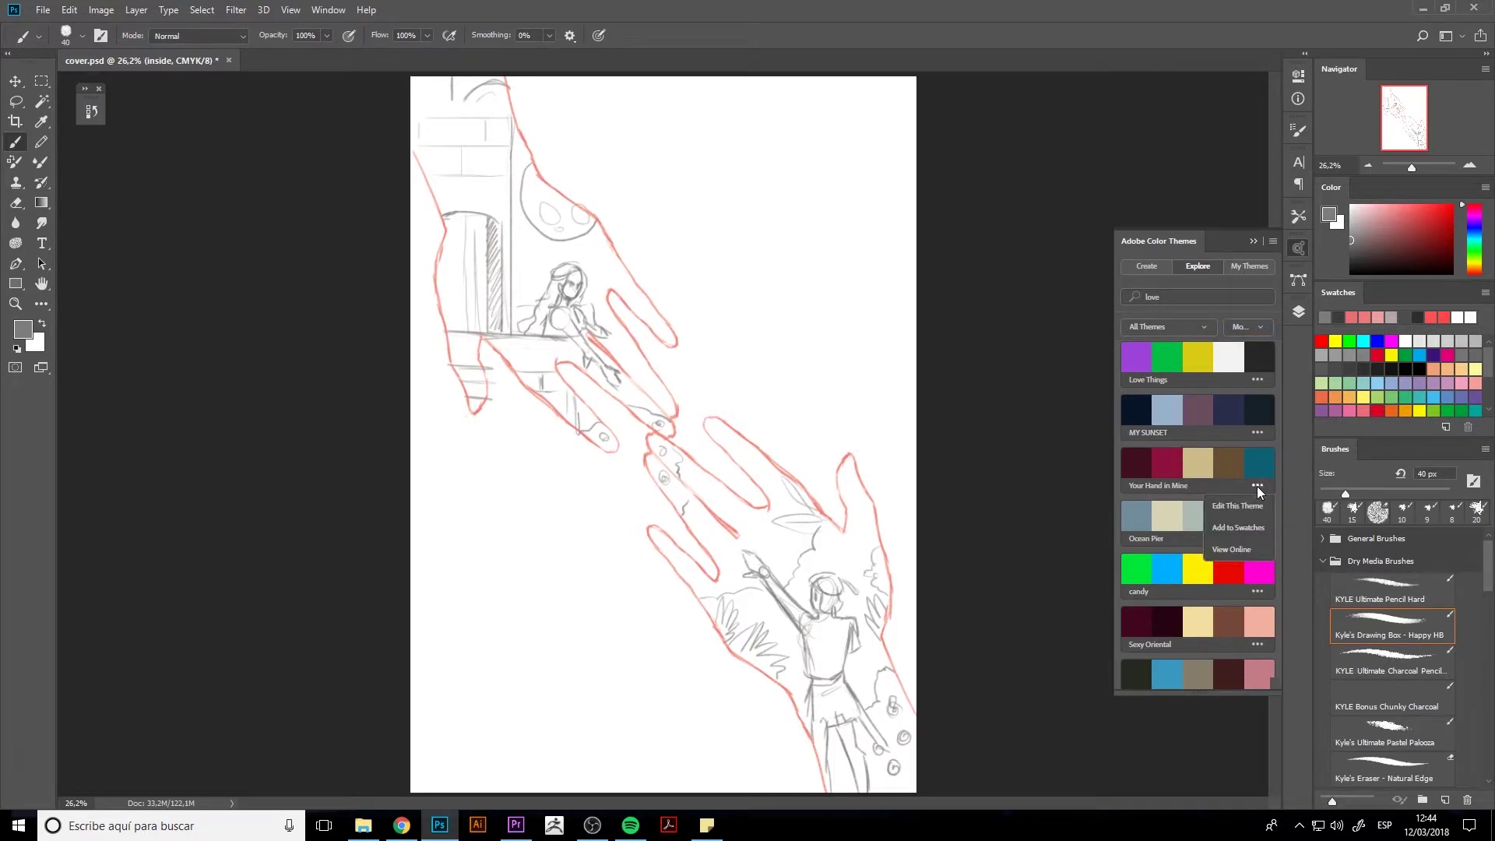
click(1249, 527)
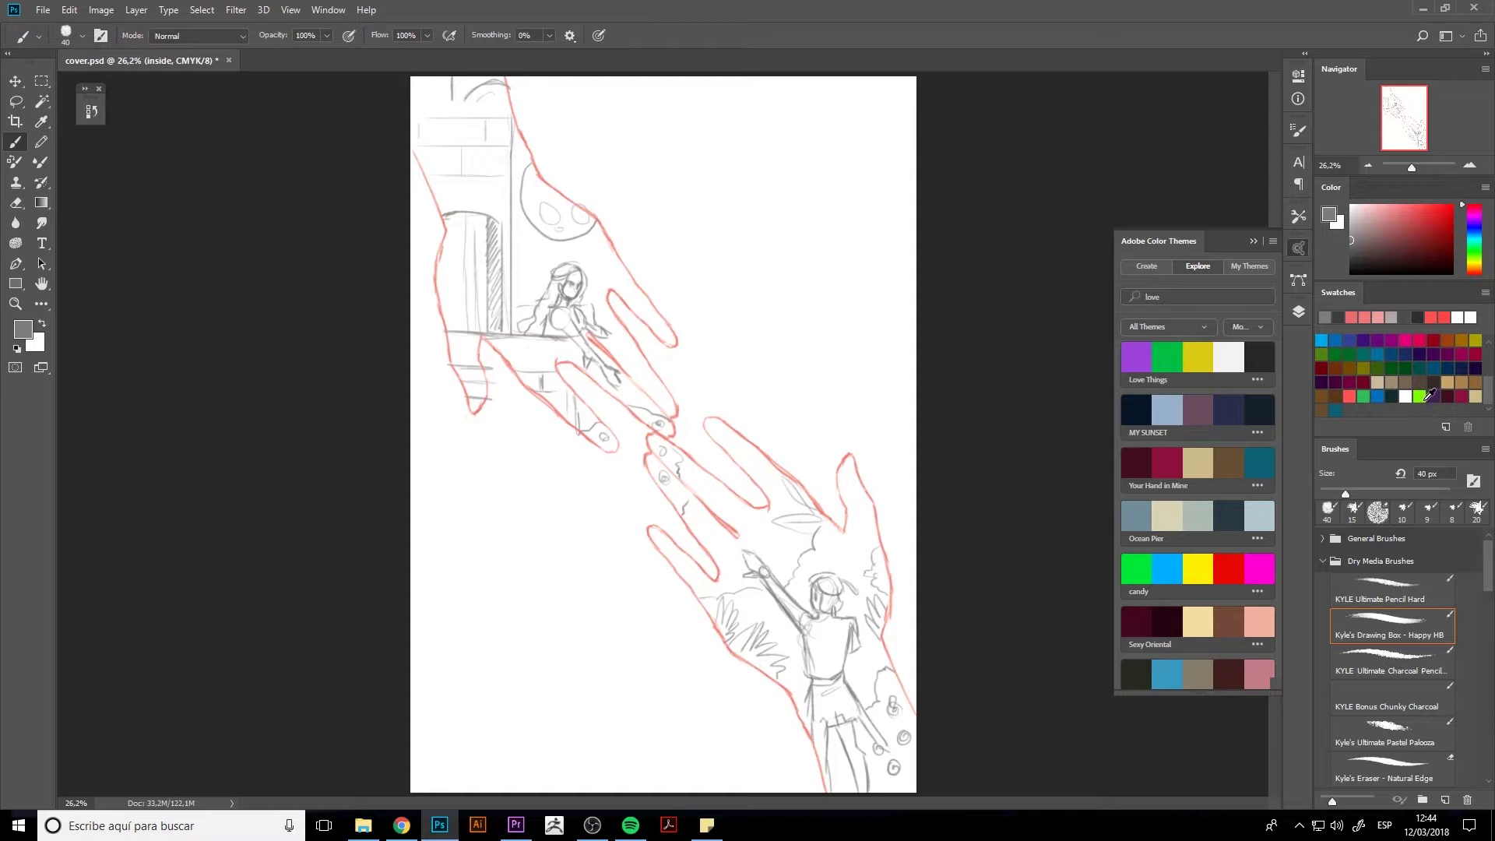
click(1430, 392)
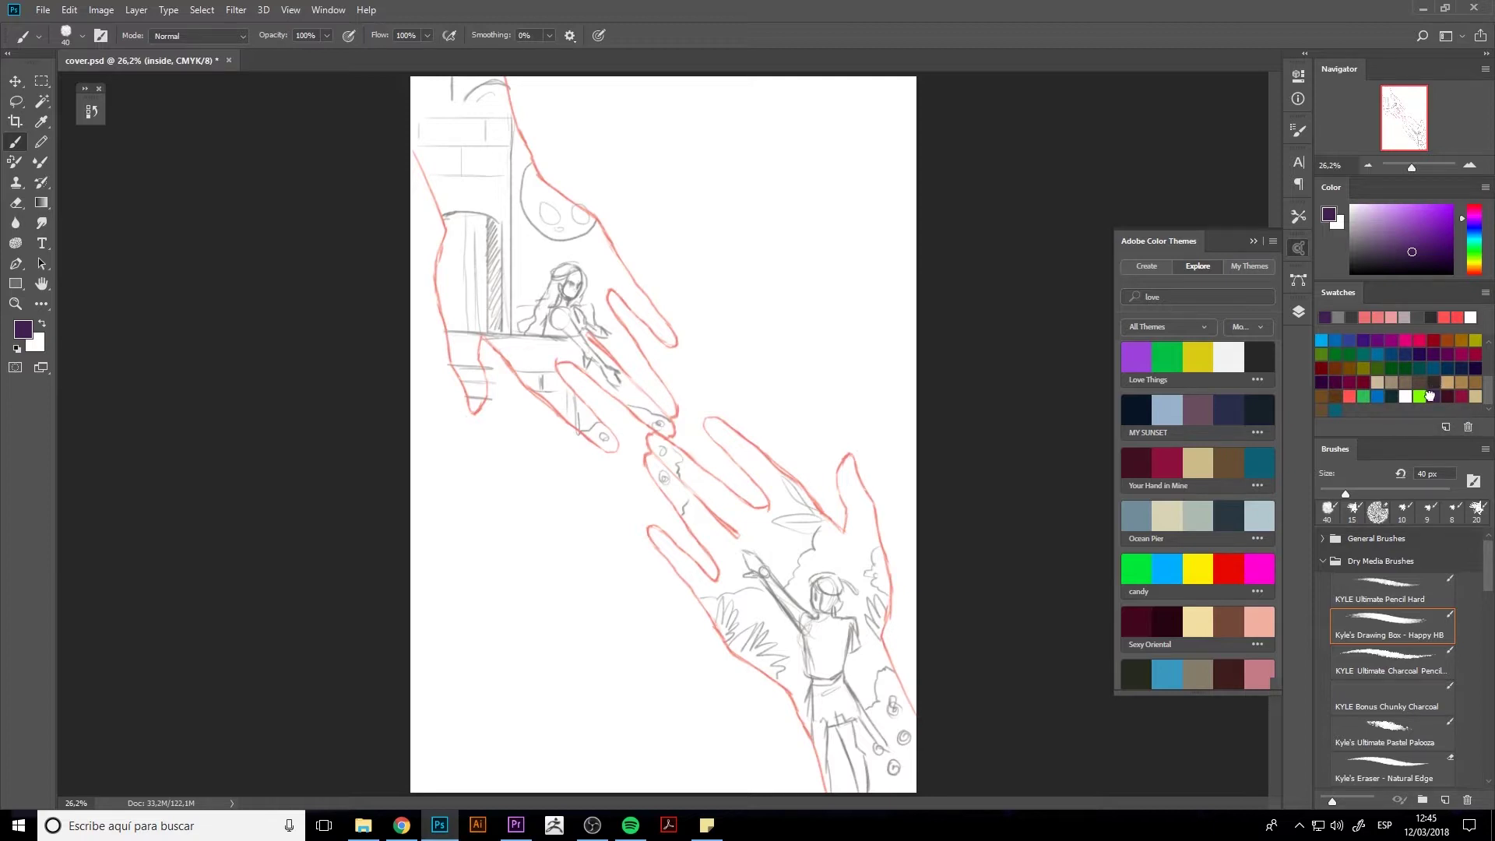
- Delete the extra green and blue swatches and bring back the Layers panel
drag(1419, 397, 1467, 427)
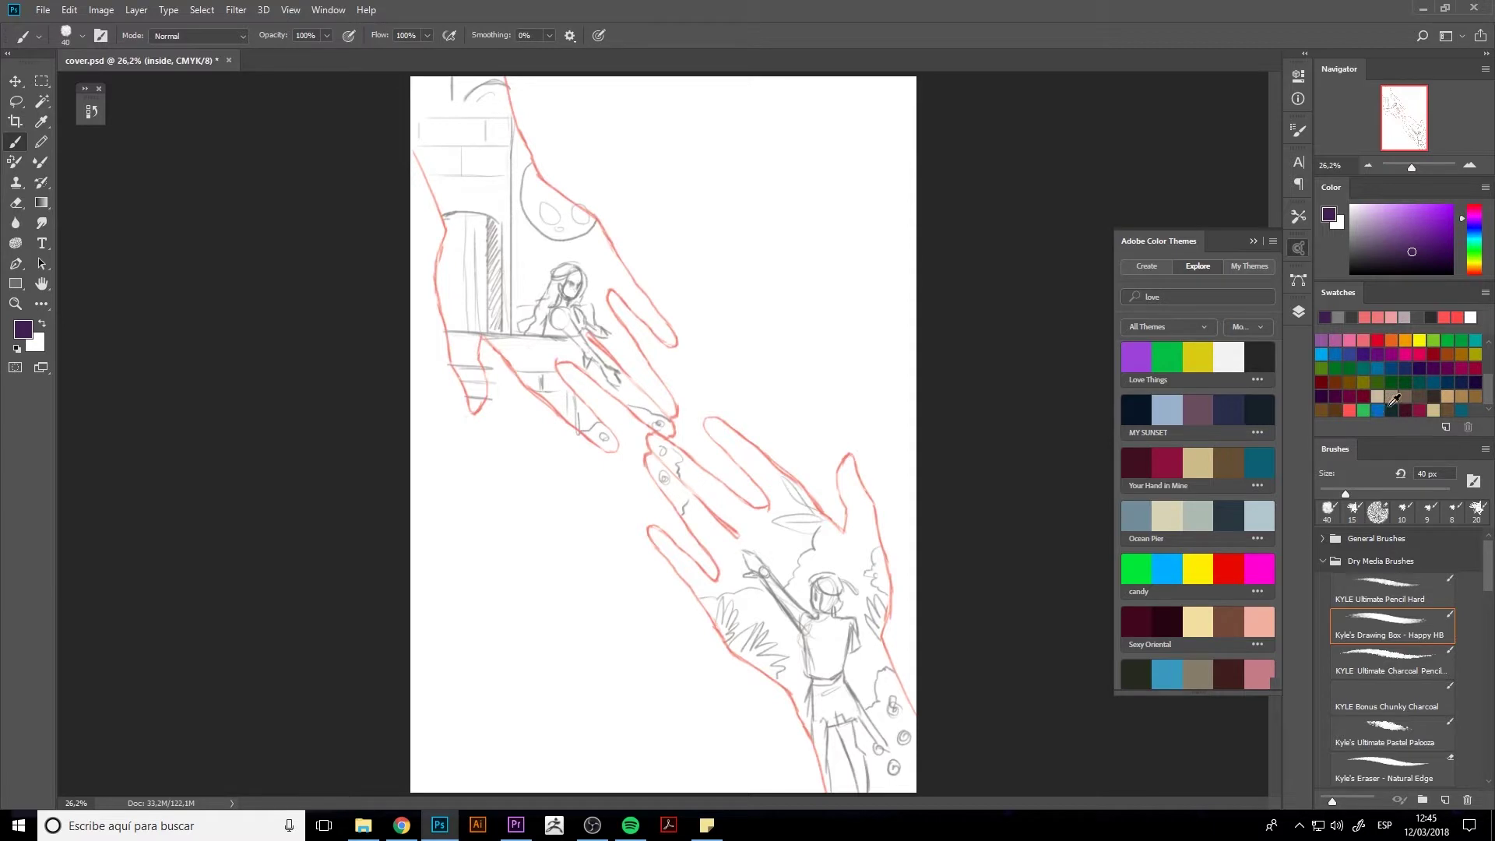
drag(1377, 413, 1467, 428)
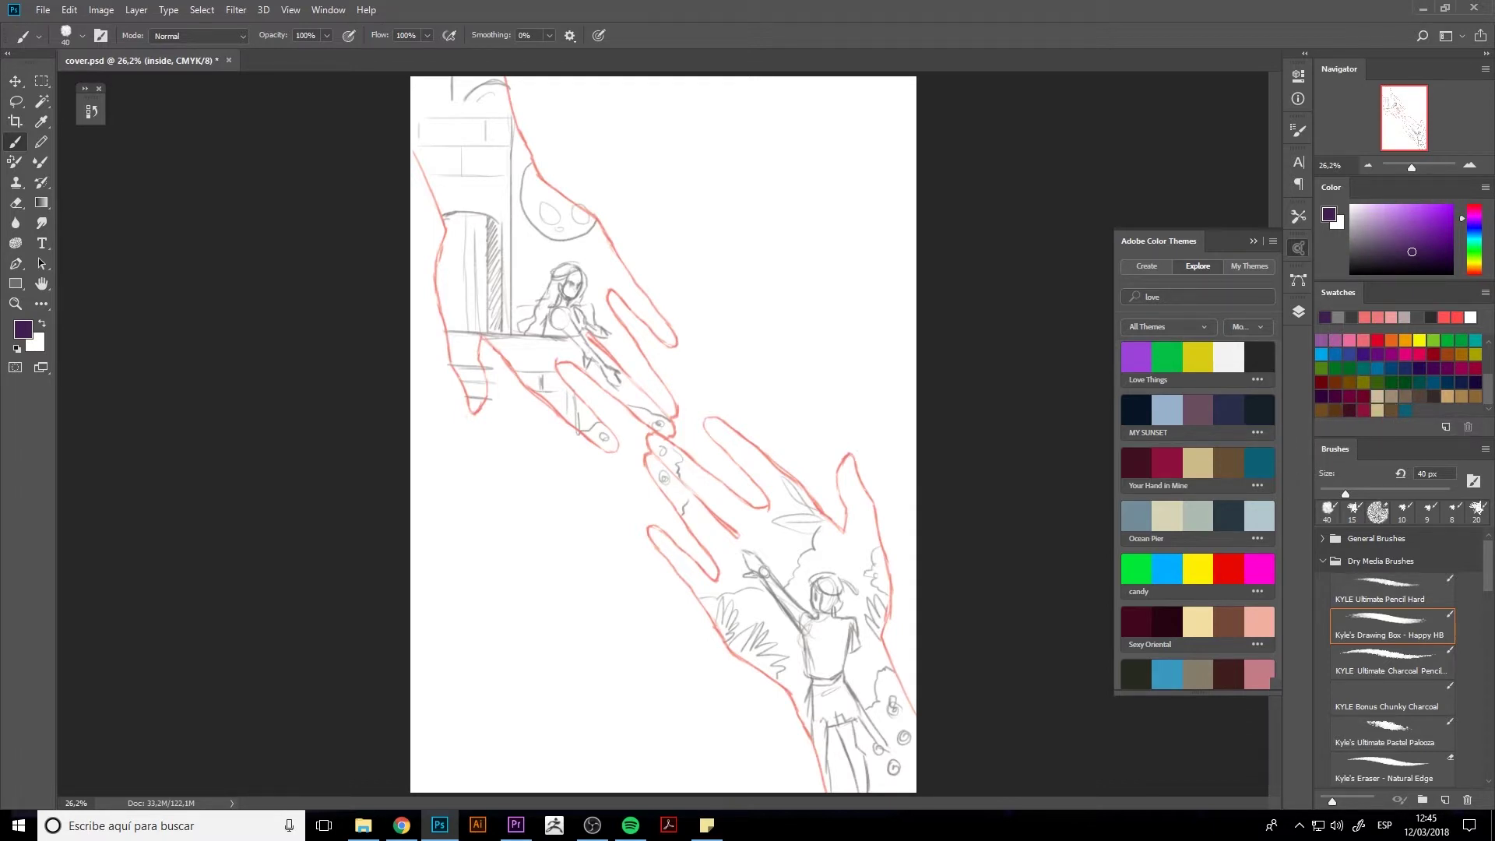
key(F7)
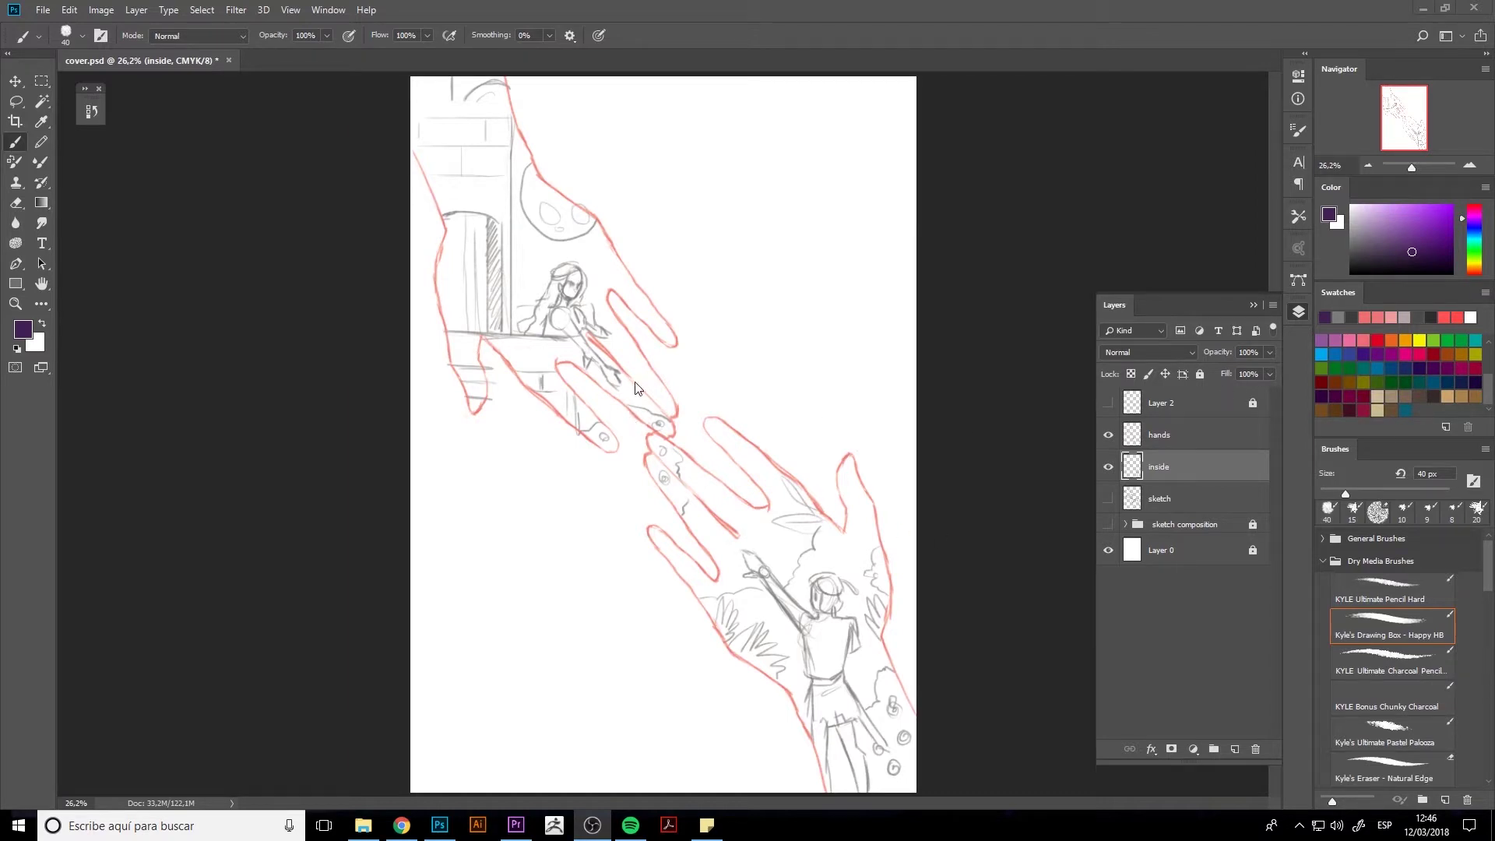
- Select a small square in the blank area beside the hands, then return to the Brush
click(704, 281)
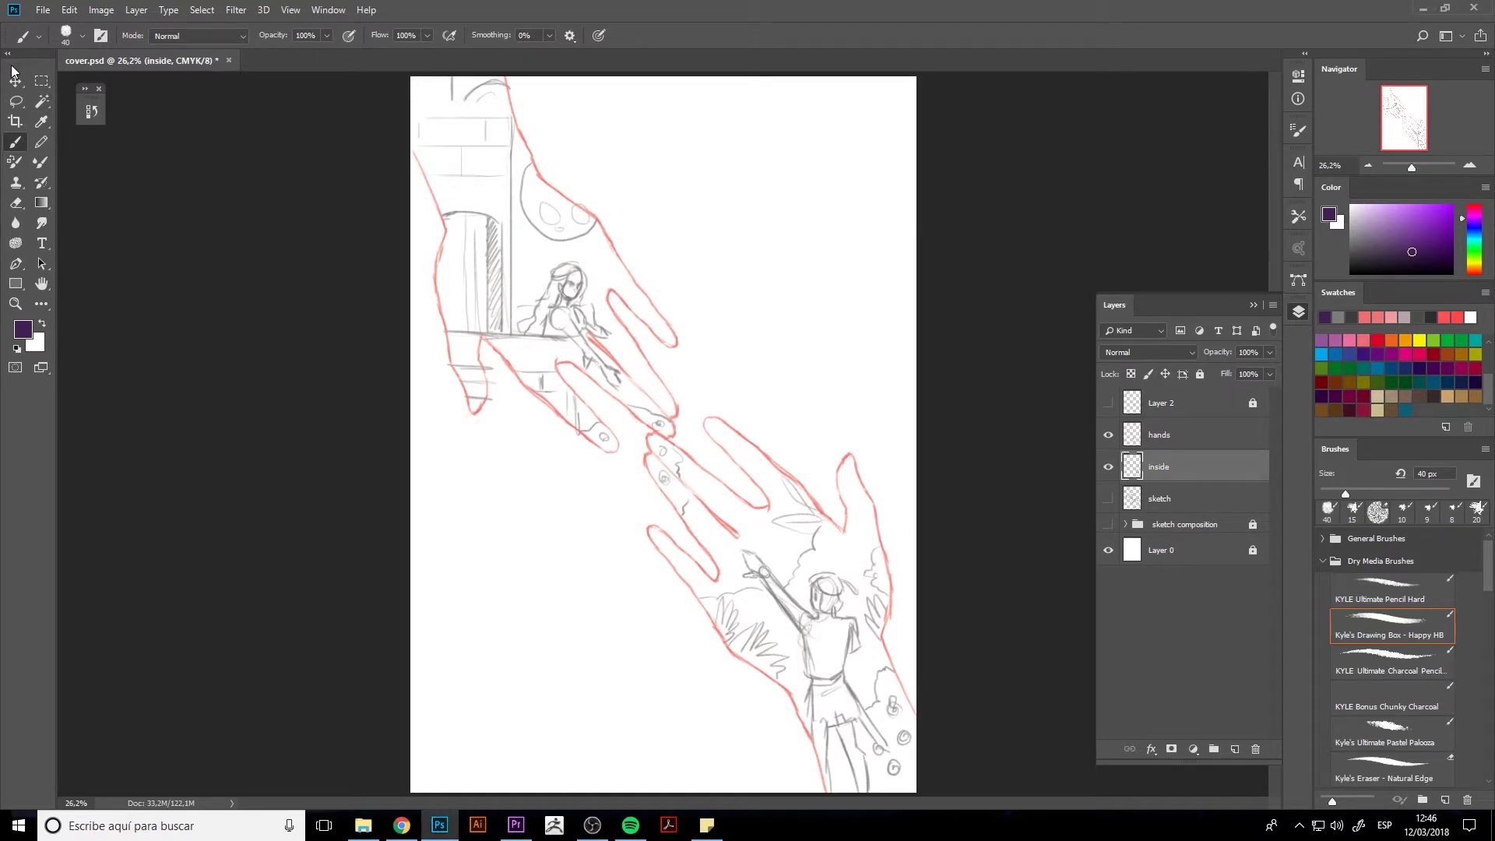
key(m)
drag(732, 283, 750, 302)
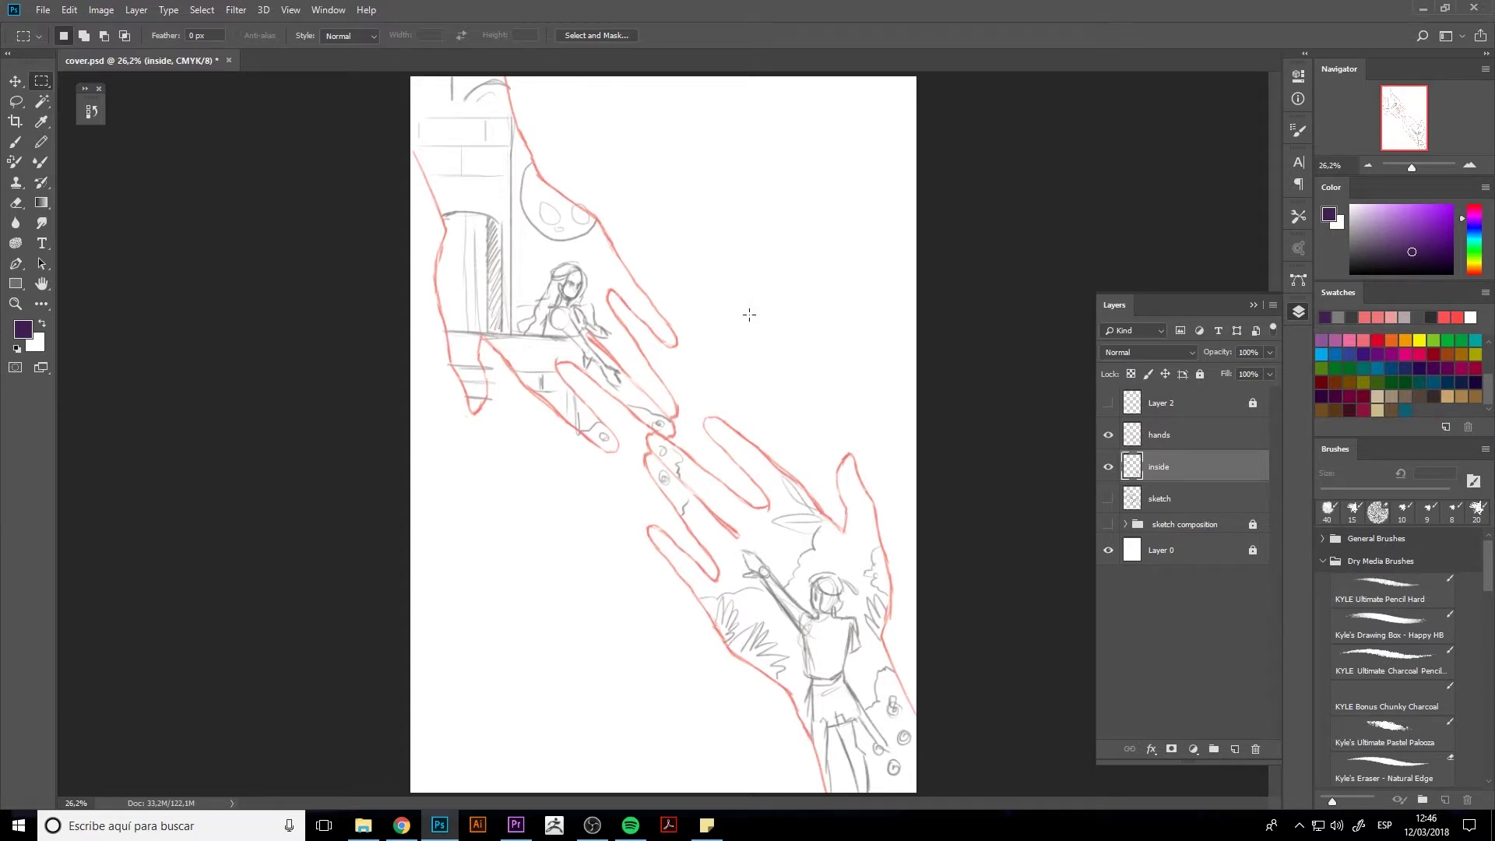
key(b)
- Paint an enlarged dark maroon dot beside the upper hand and zoom in on it
click(1356, 406)
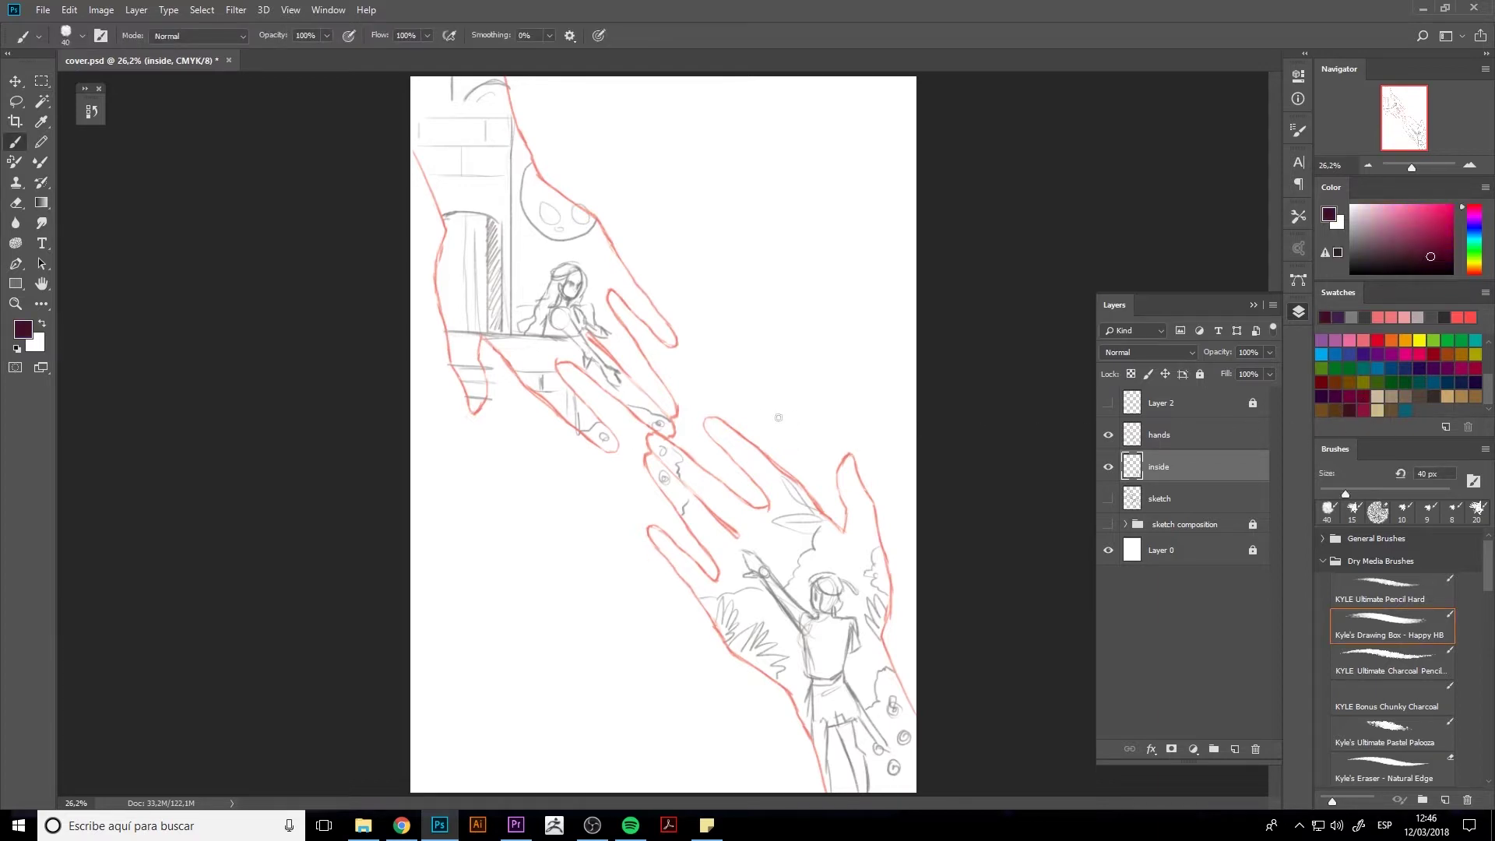
key(bracketright)
key(bracketright)
drag(745, 348, 742, 343)
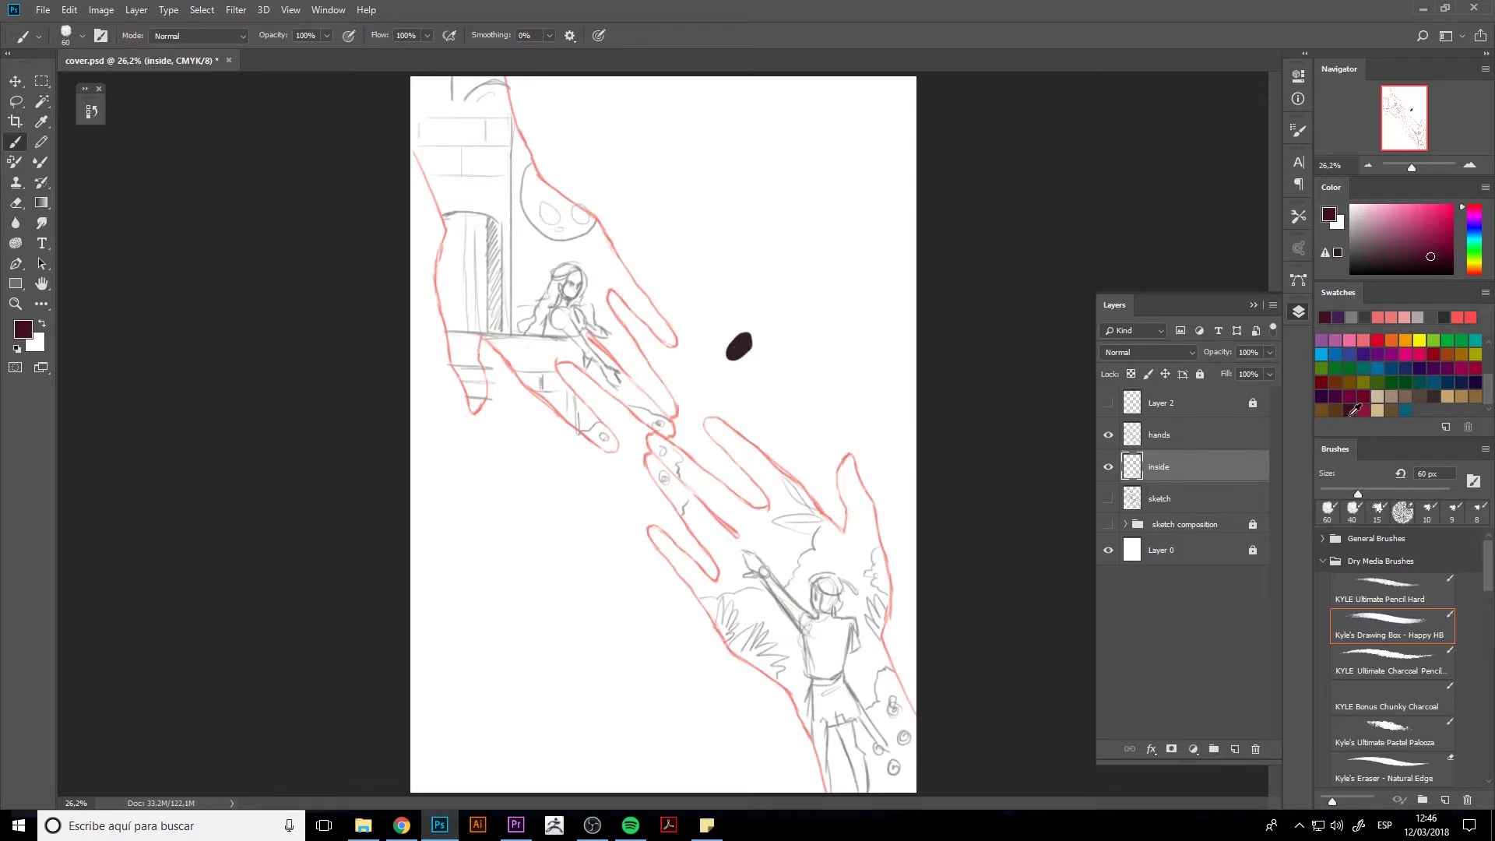
drag(730, 354, 743, 342)
key(ctrl+plus)
key(ctrl+plus)
key(ctrl+plus)
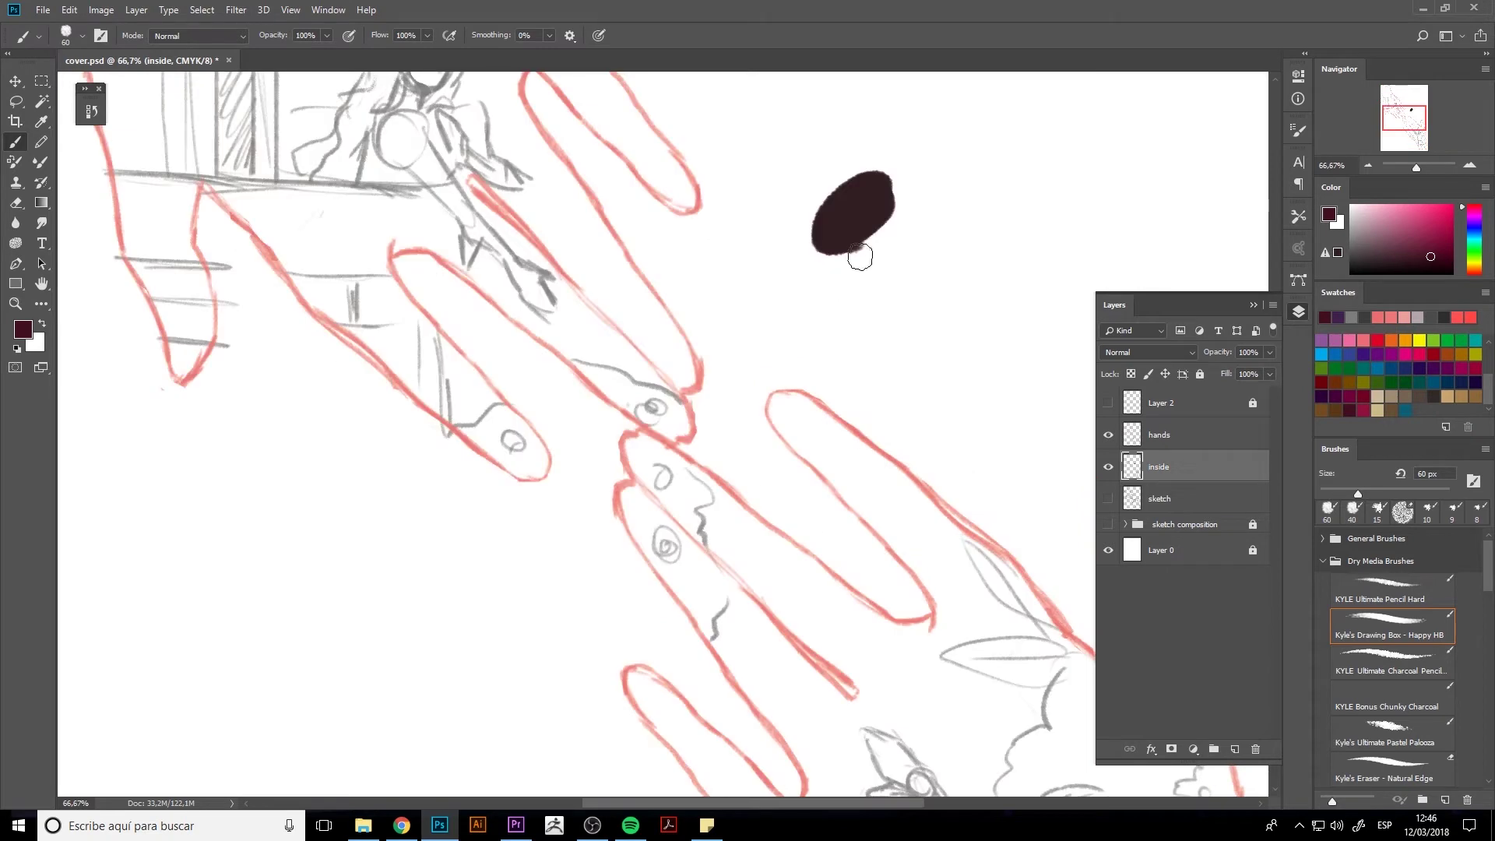
mouse_move(777, 387)
mouse_down()
mouse_move(638, 421)
mouse_move(615, 387)
mouse_move(658, 397)
mouse_move(668, 420)
mouse_up()
- Add crimson, beige, brown and teal ovals in a row after the maroon dot
click(1365, 408)
key(ctrl+z)
click(1378, 398)
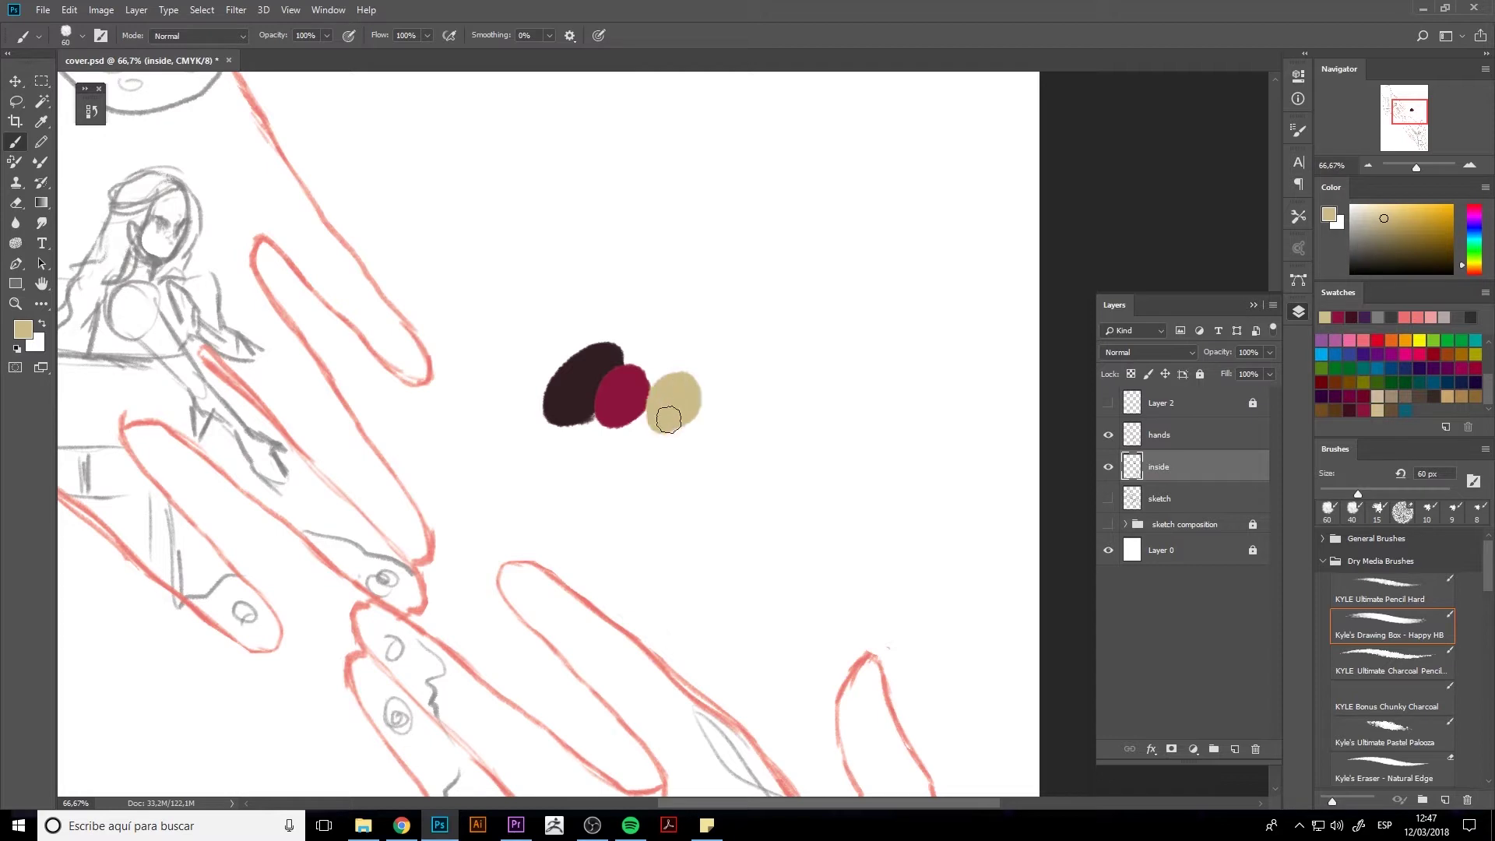
click(1397, 408)
mouse_move(734, 397)
mouse_down()
mouse_move(704, 405)
mouse_move(720, 397)
mouse_up()
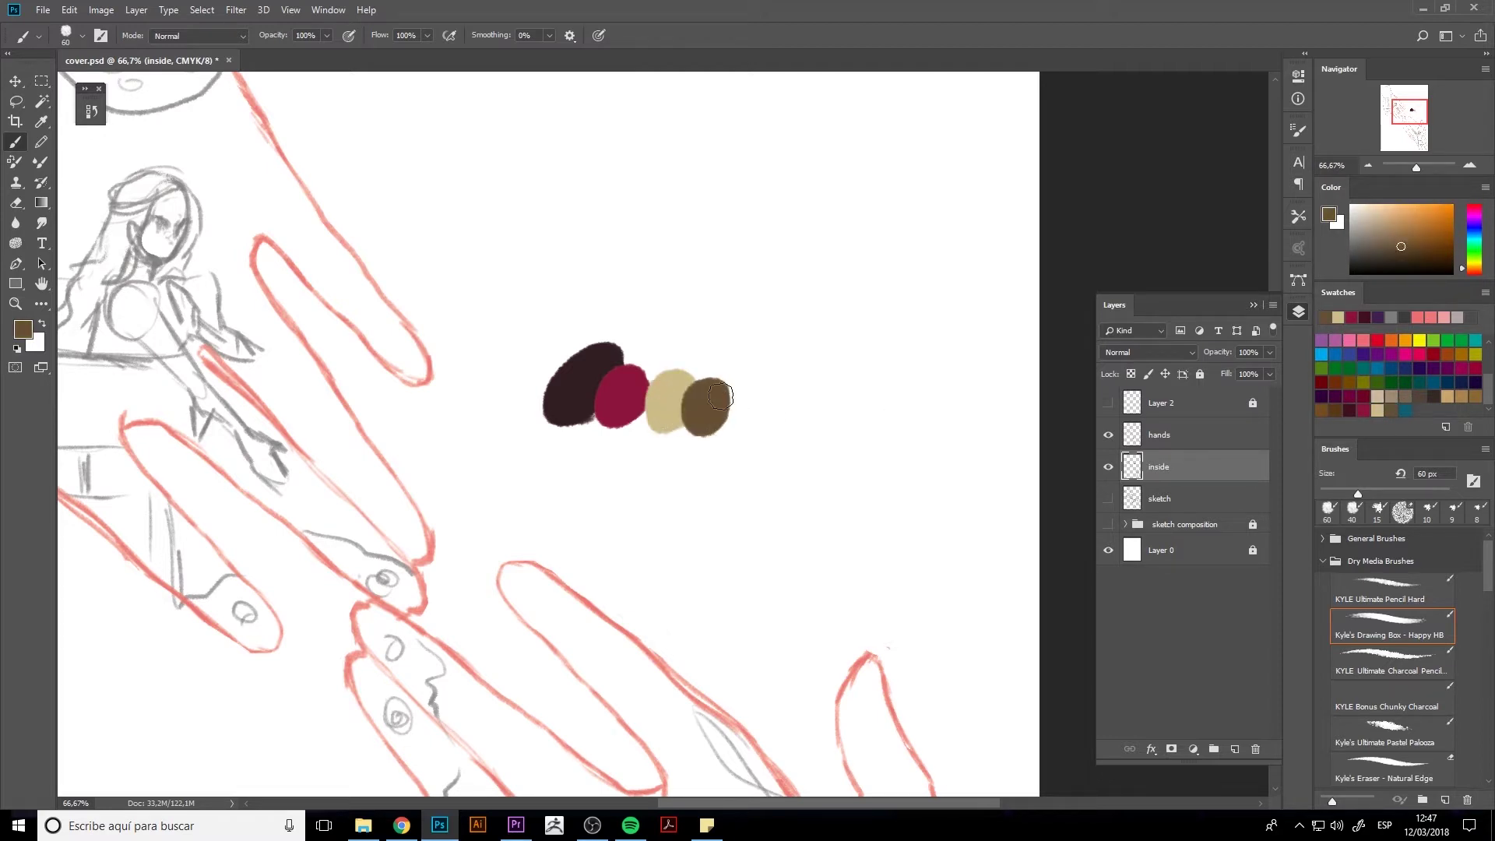
click(1404, 410)
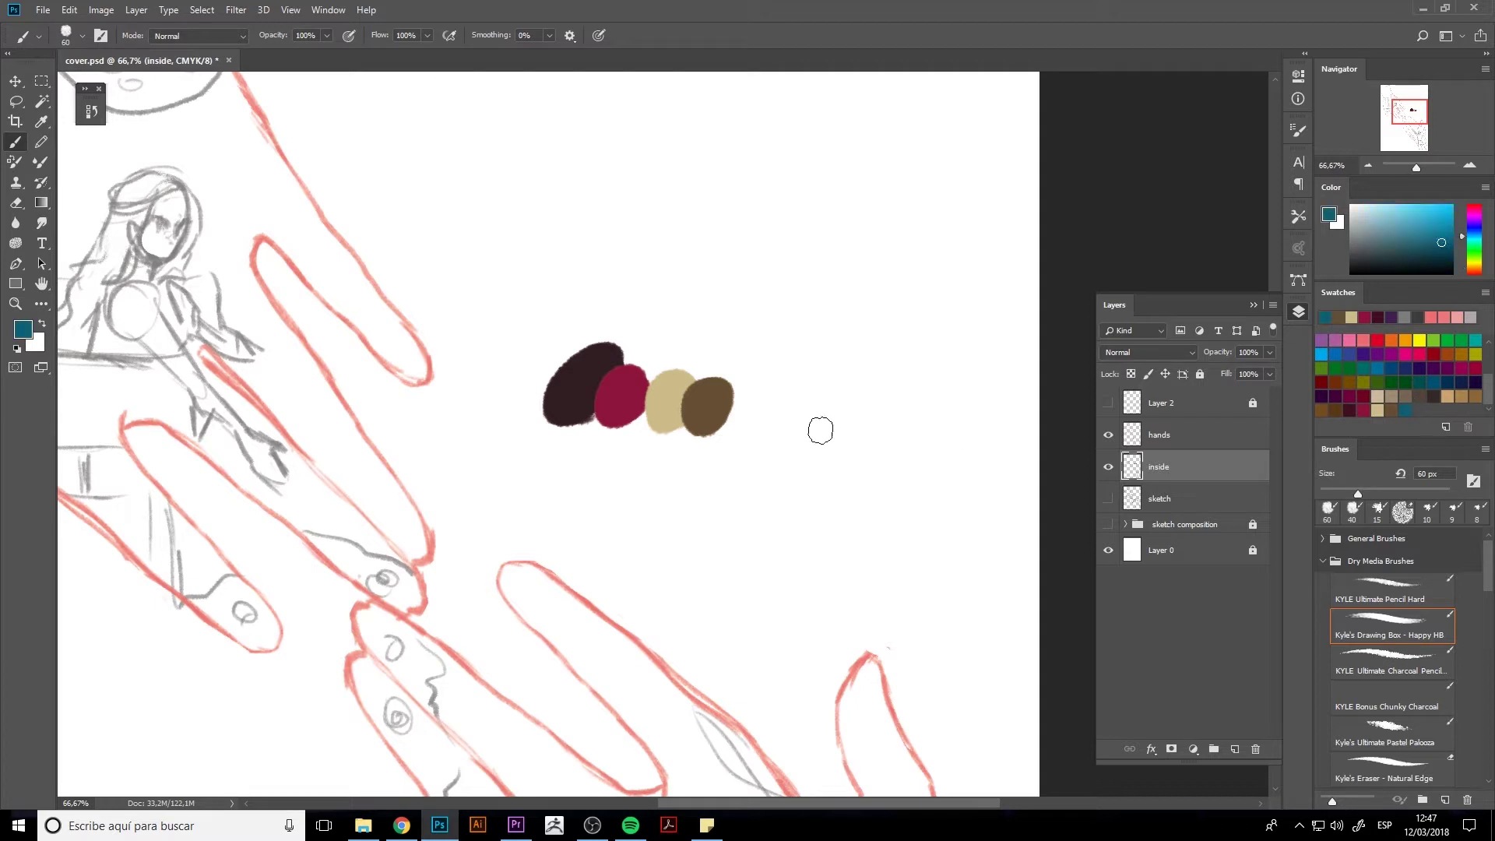
drag(753, 394, 738, 418)
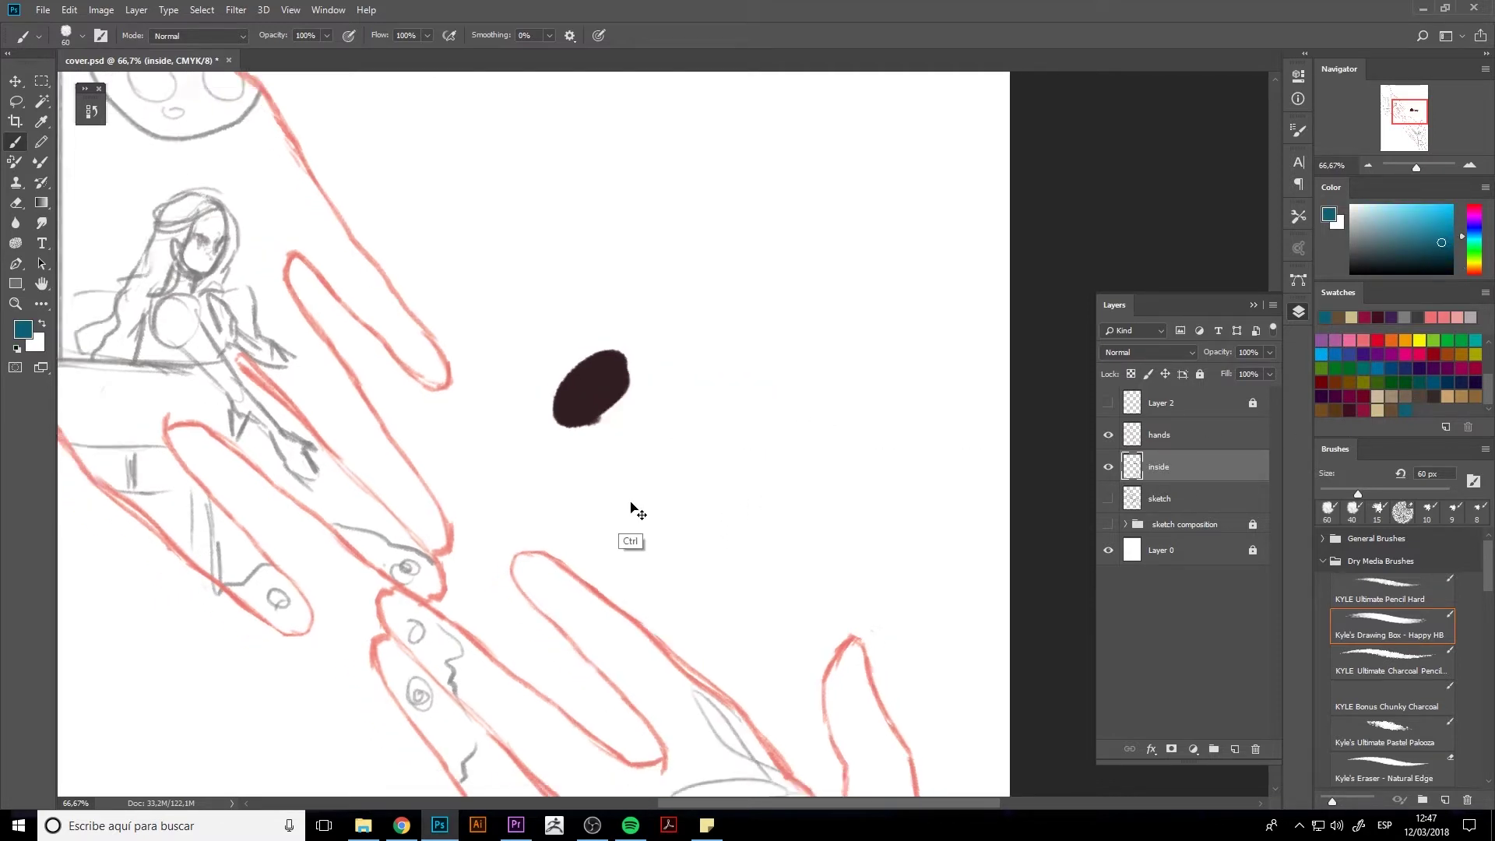
- Zoom out to view the five colour dots alongside the hands
key(ctrl+minus)
key(ctrl+minus)
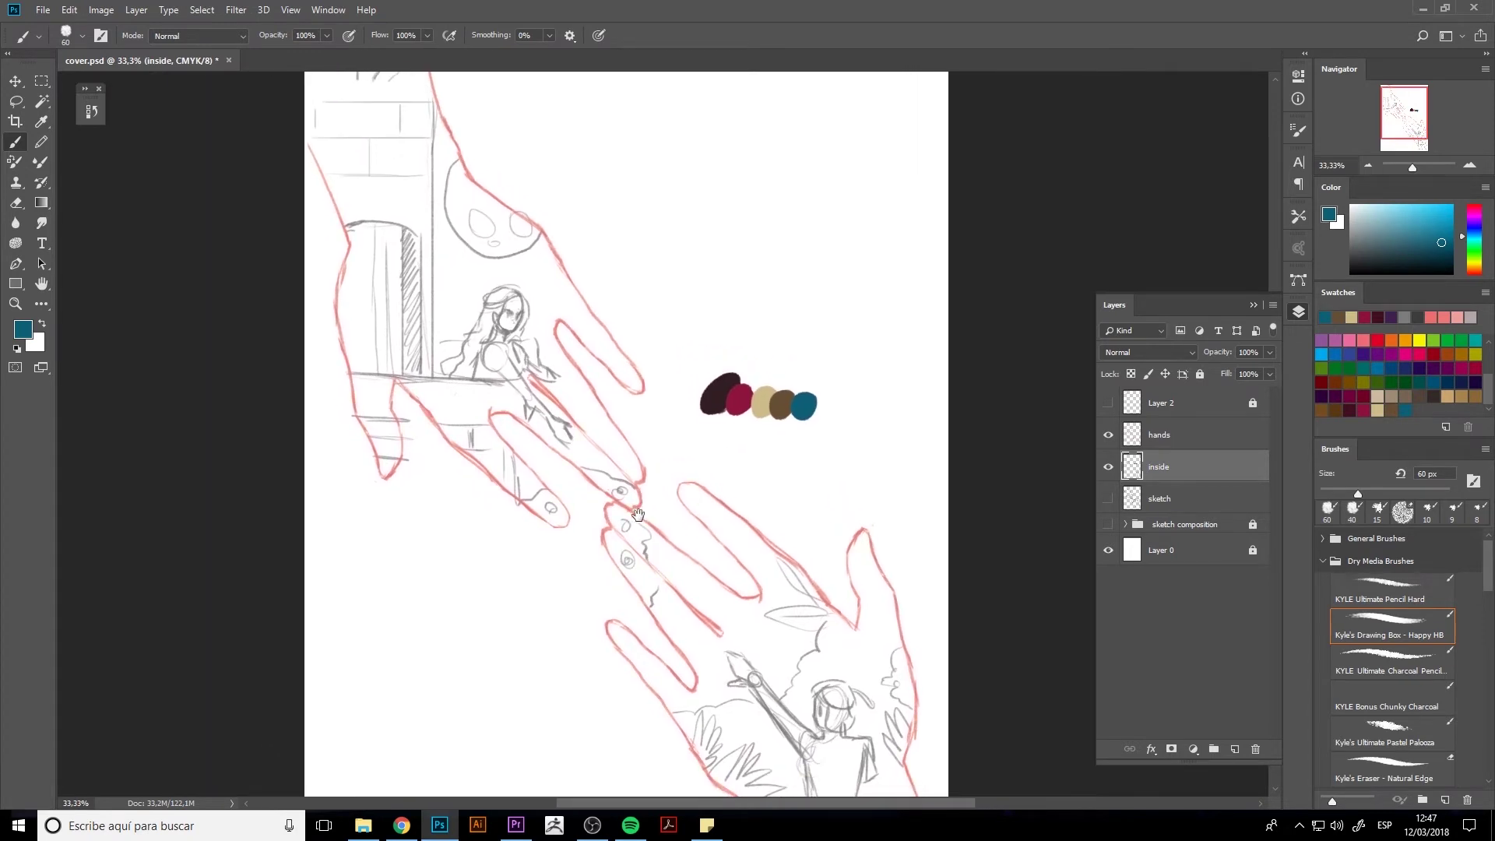
drag(637, 515, 637, 525)
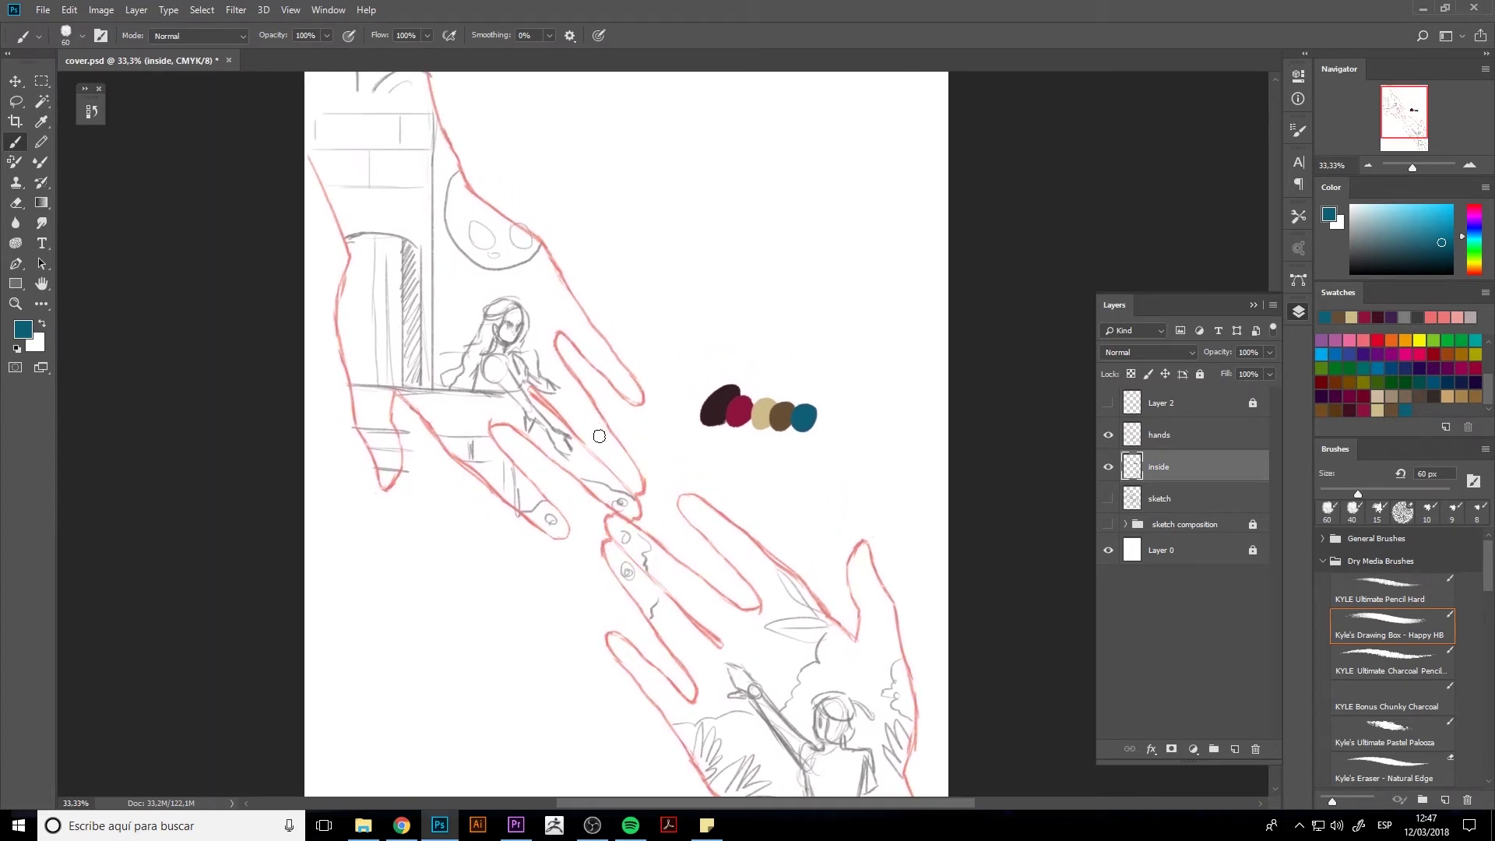
drag(776, 535, 796, 511)
- Handwrite '-Adobe Color', '- Coolors' and '- Pinterest' in teal at the page's lower left
key(ctrl+minus)
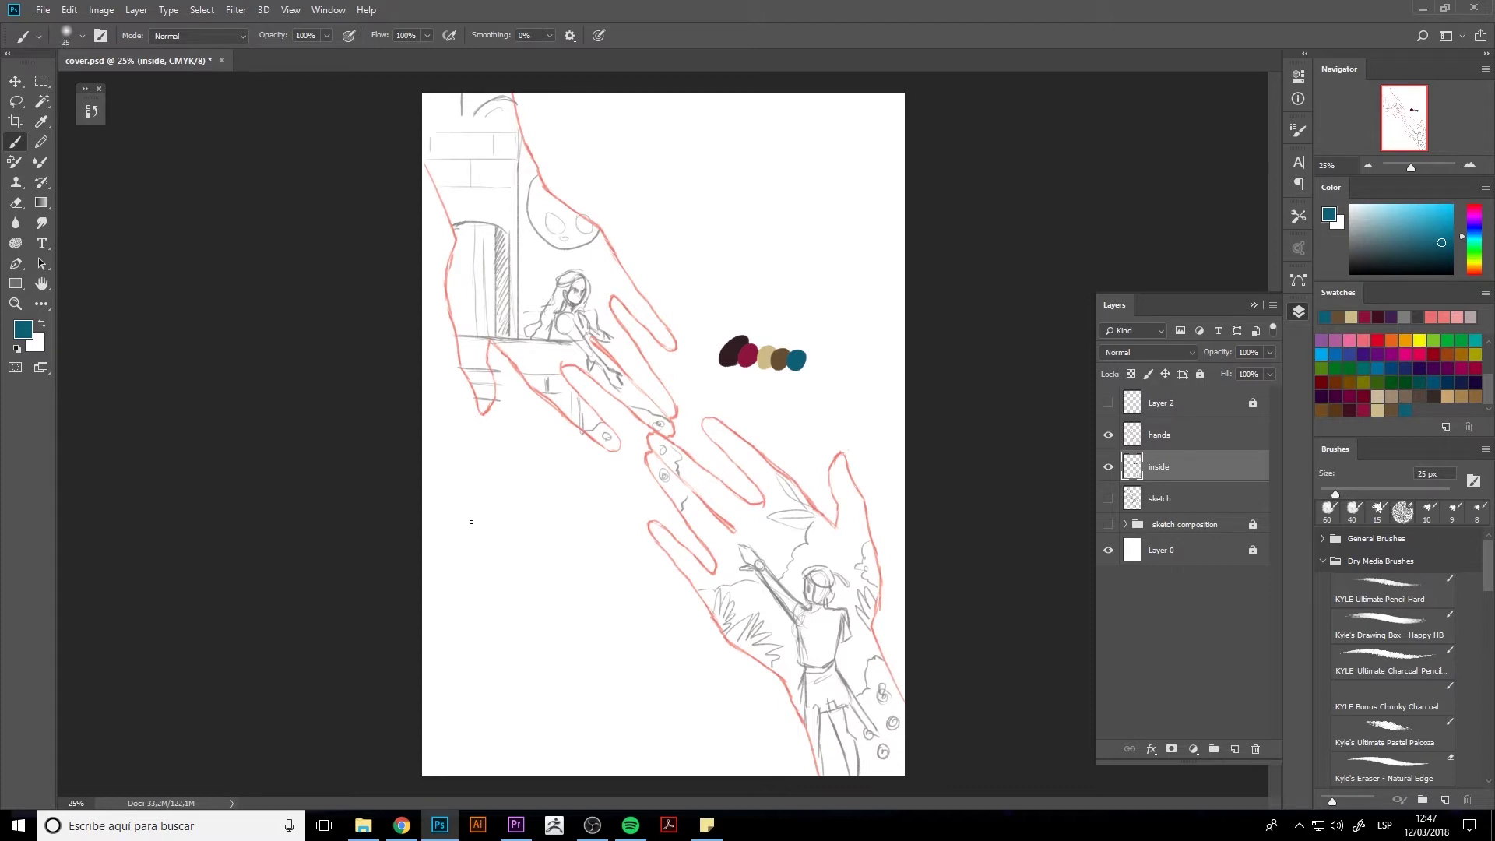
drag(466, 554, 565, 520)
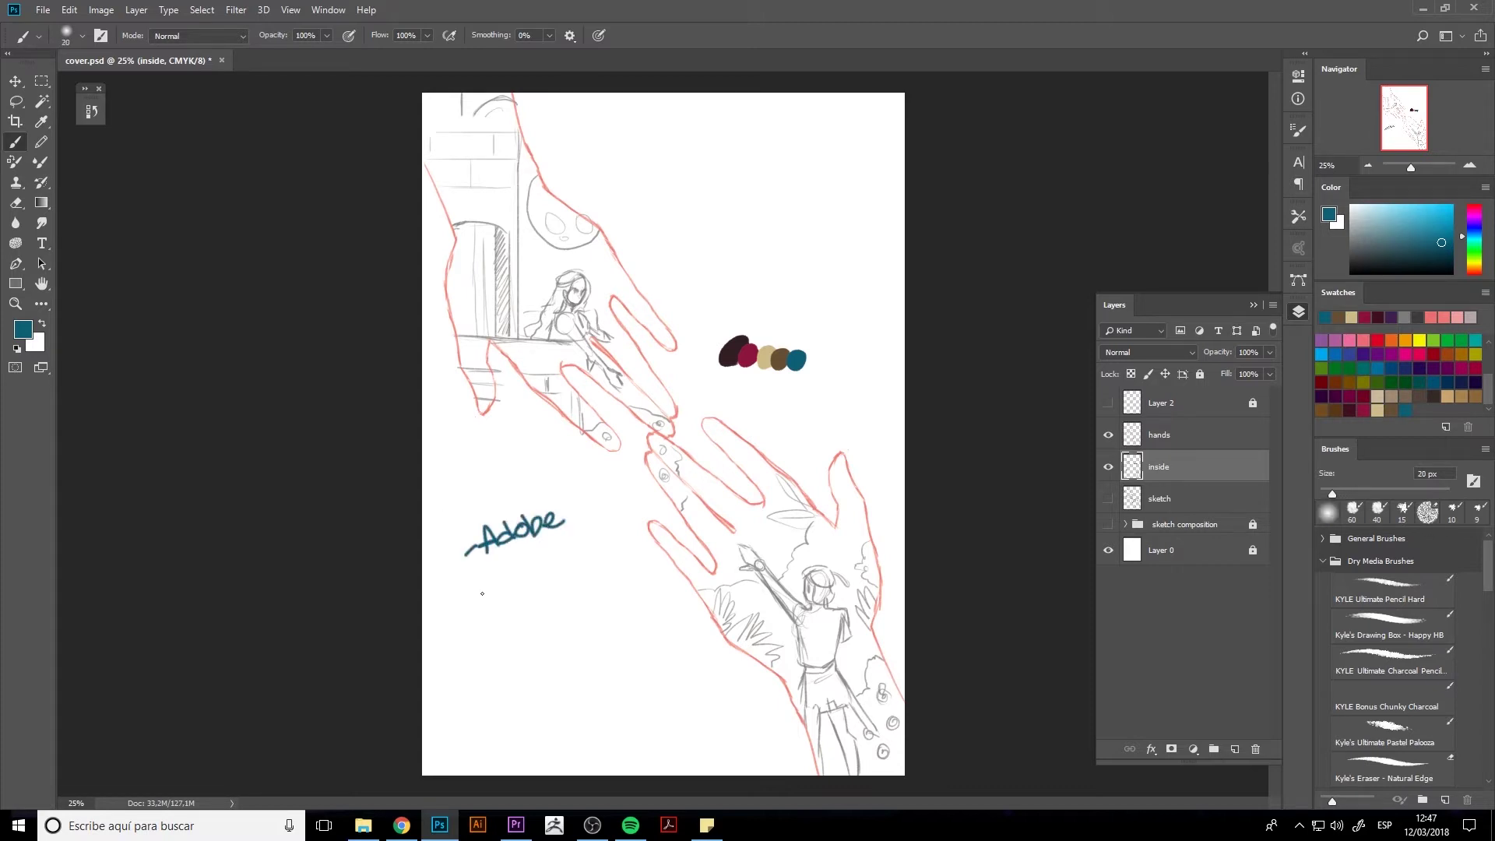
mouse_move(484, 577)
mouse_down()
mouse_move(530, 572)
mouse_move(522, 642)
mouse_move(591, 601)
mouse_up()
drag(601, 591, 604, 600)
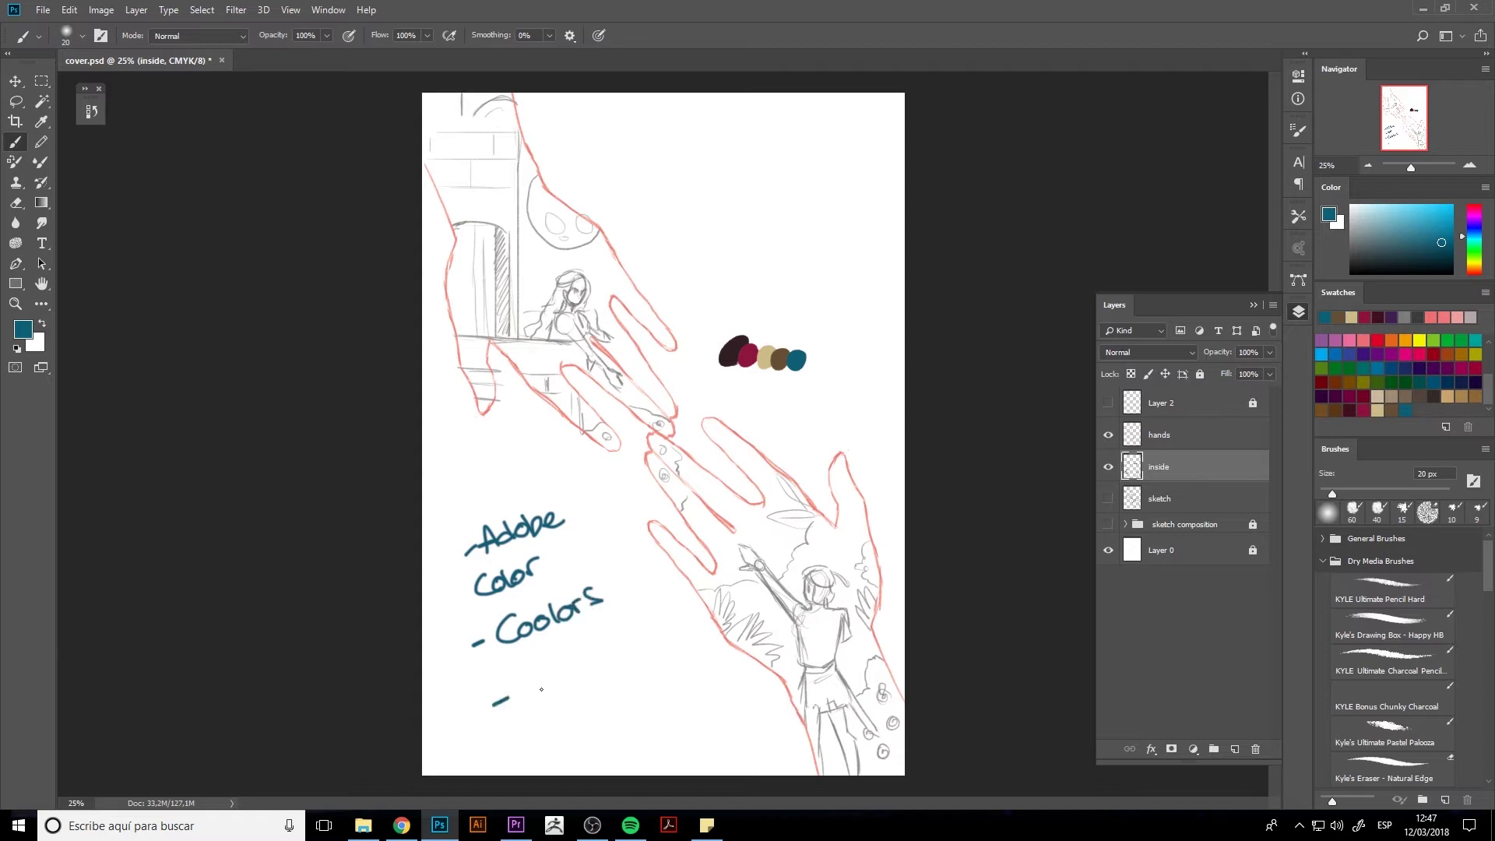
mouse_move(521, 676)
mouse_down()
mouse_move(523, 690)
mouse_move(566, 693)
mouse_move(628, 659)
mouse_up()
drag(640, 630, 640, 647)
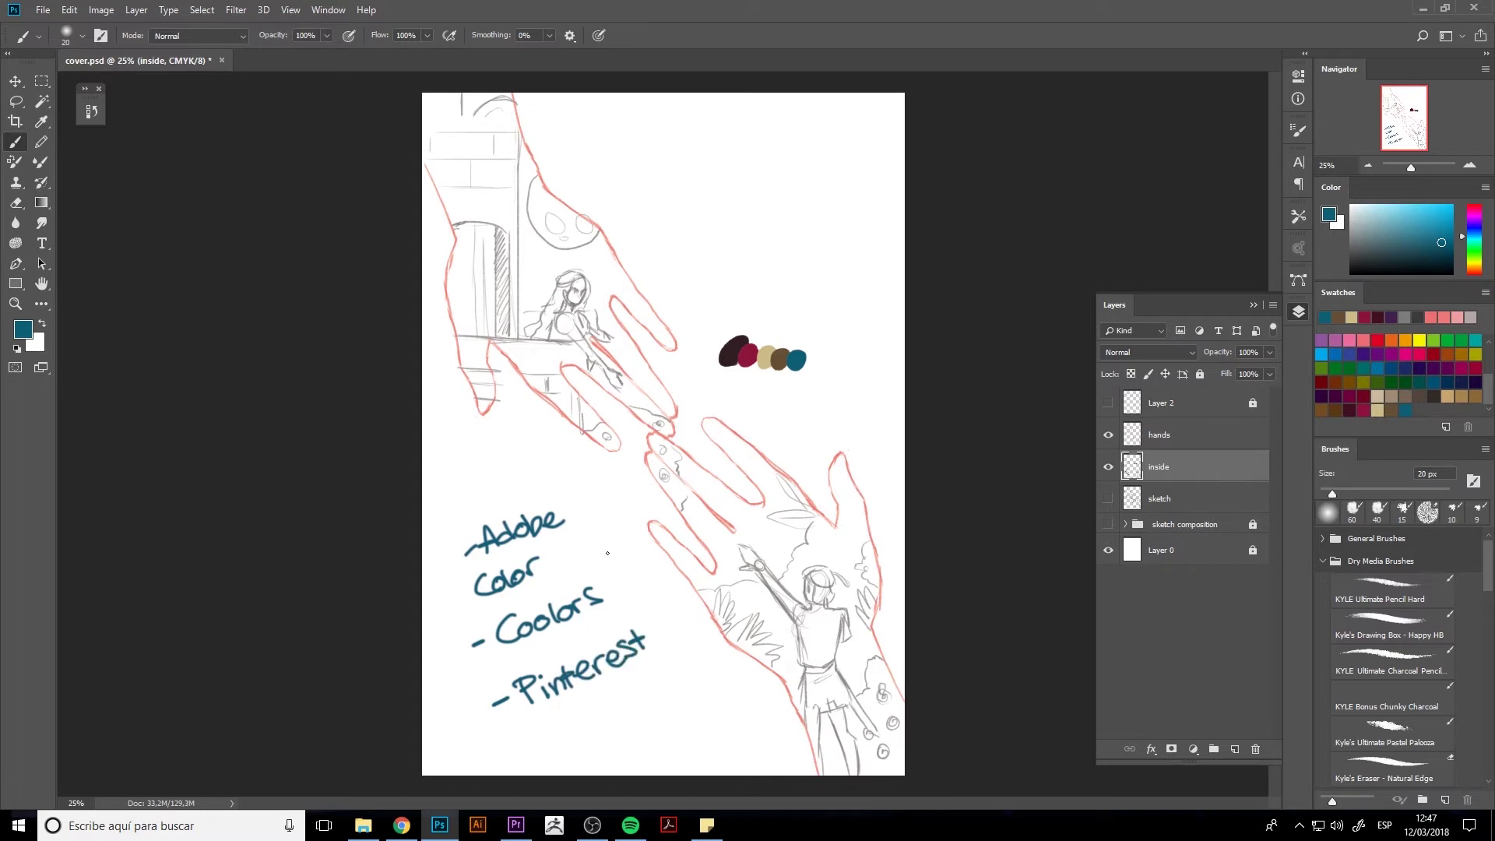
- Paint bright cyan and paler light-blue test blobs near the top of the page
click(1450, 207)
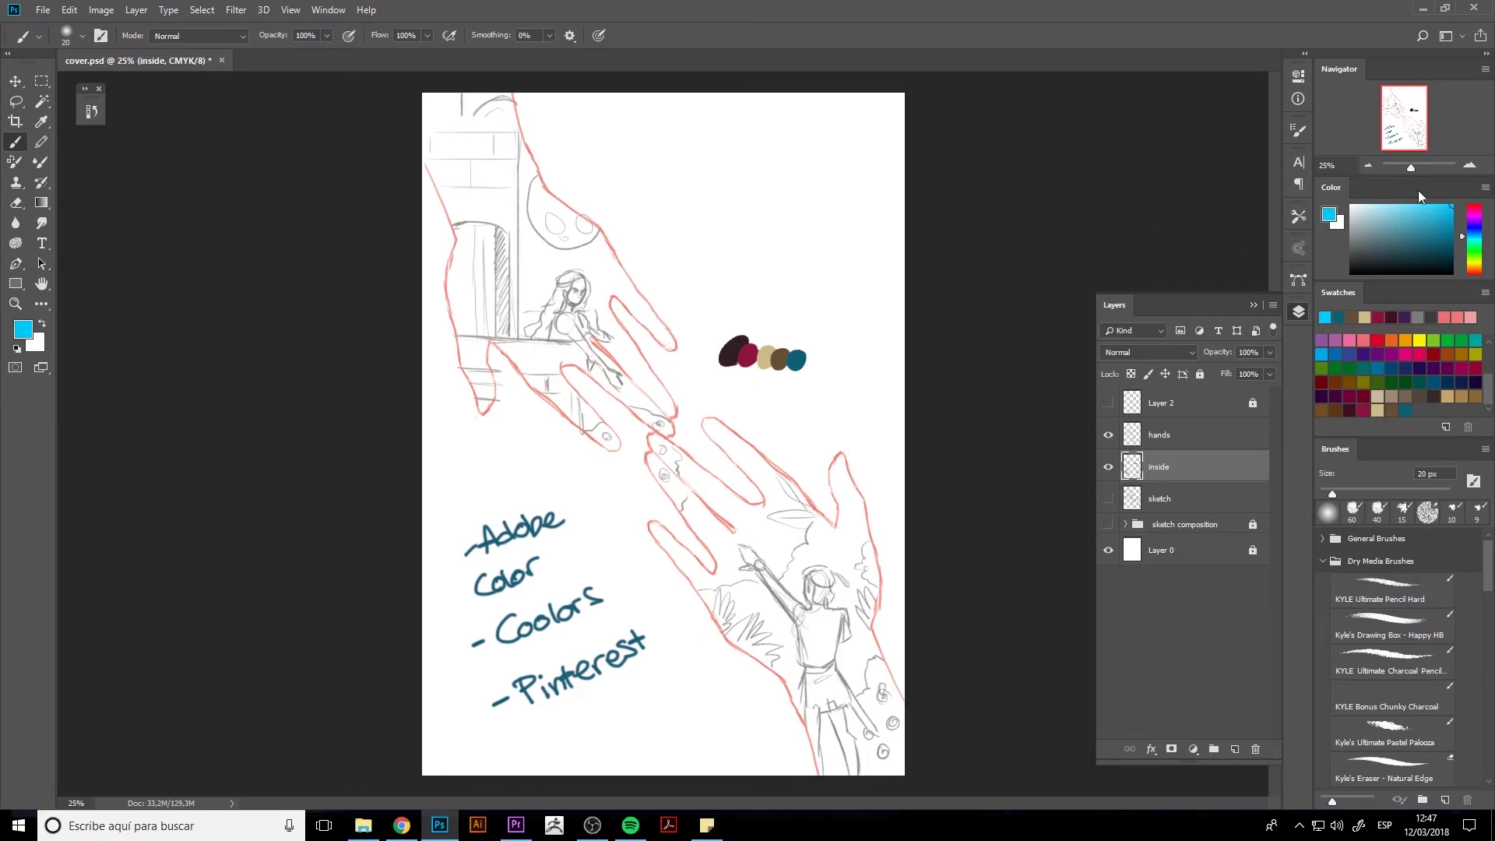
key(bracketright)
key(bracketright)
key(bracketright)
drag(679, 212, 726, 204)
click(1411, 205)
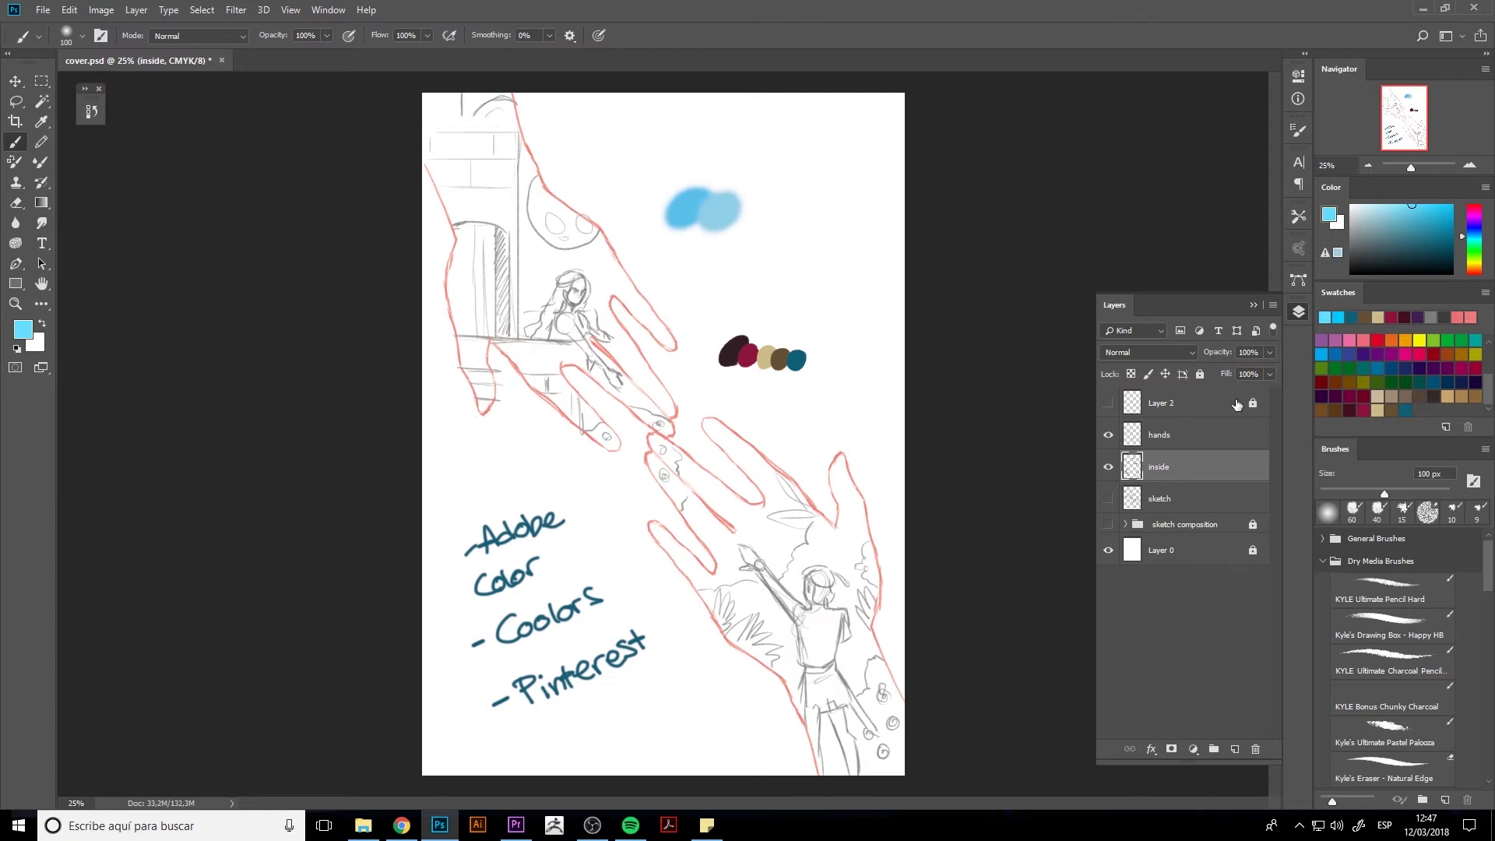
click(1358, 623)
click(1380, 205)
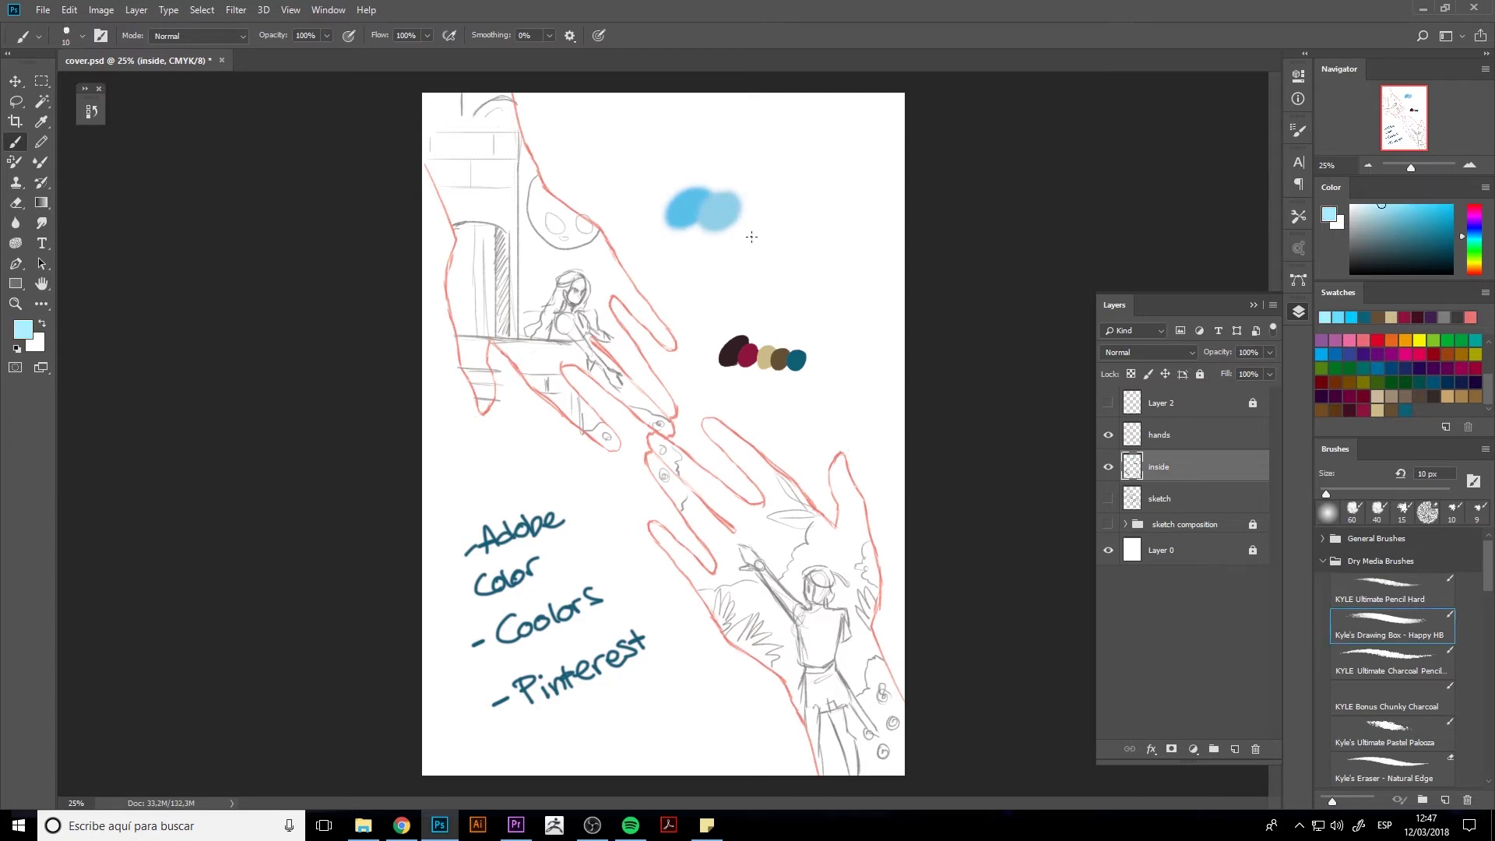
key(bracketright)
key(bracketright)
key(bracketright)
key(bracketright)
key(bracketright)
key(bracketright)
drag(741, 211, 749, 213)
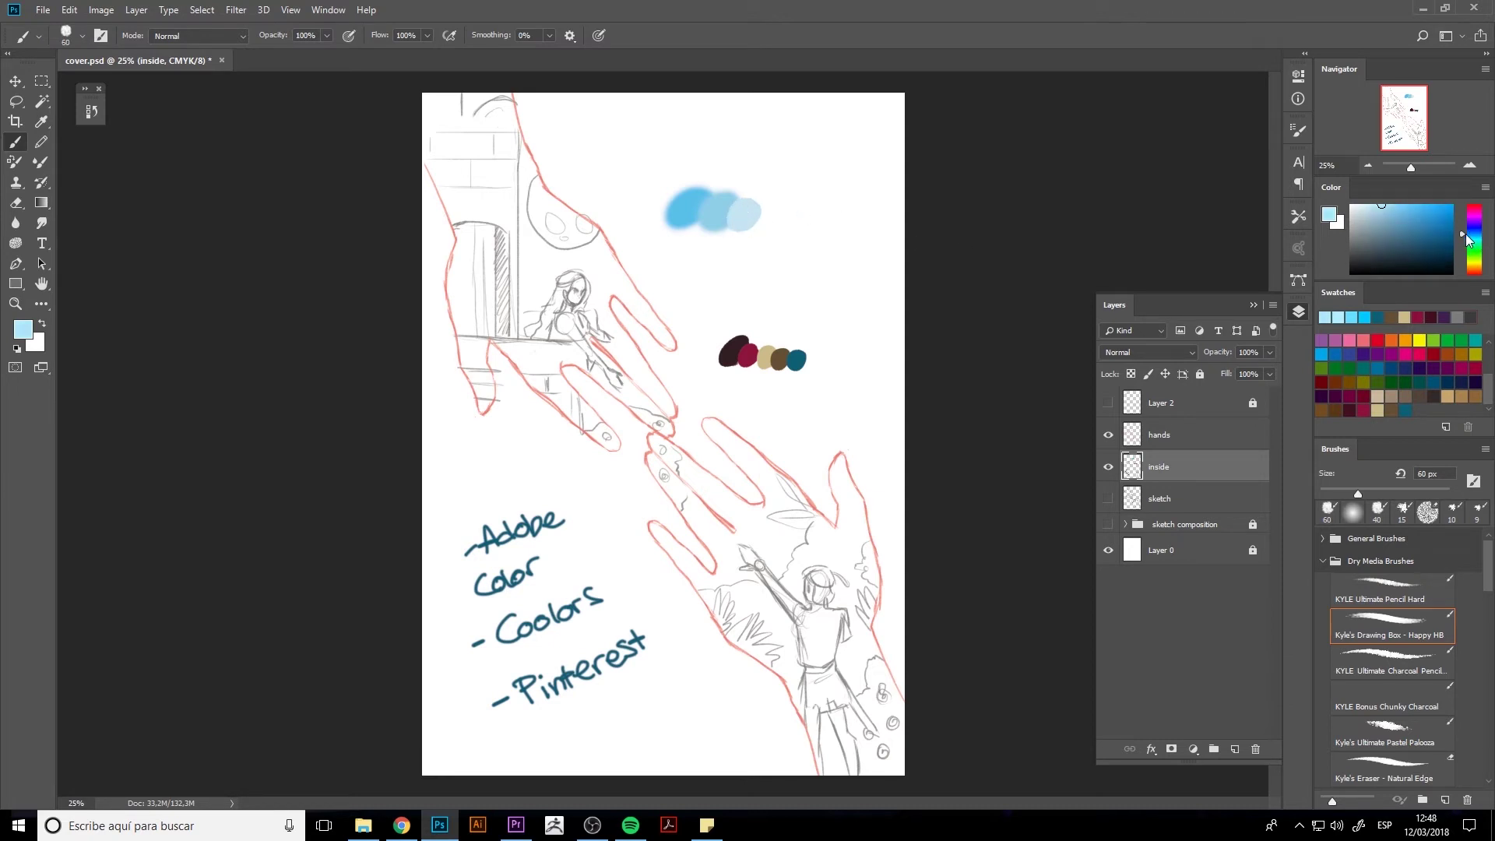
- Paint lavender-blue, darker blue and muted purple test blobs below the light blues
drag(1467, 237, 1471, 231)
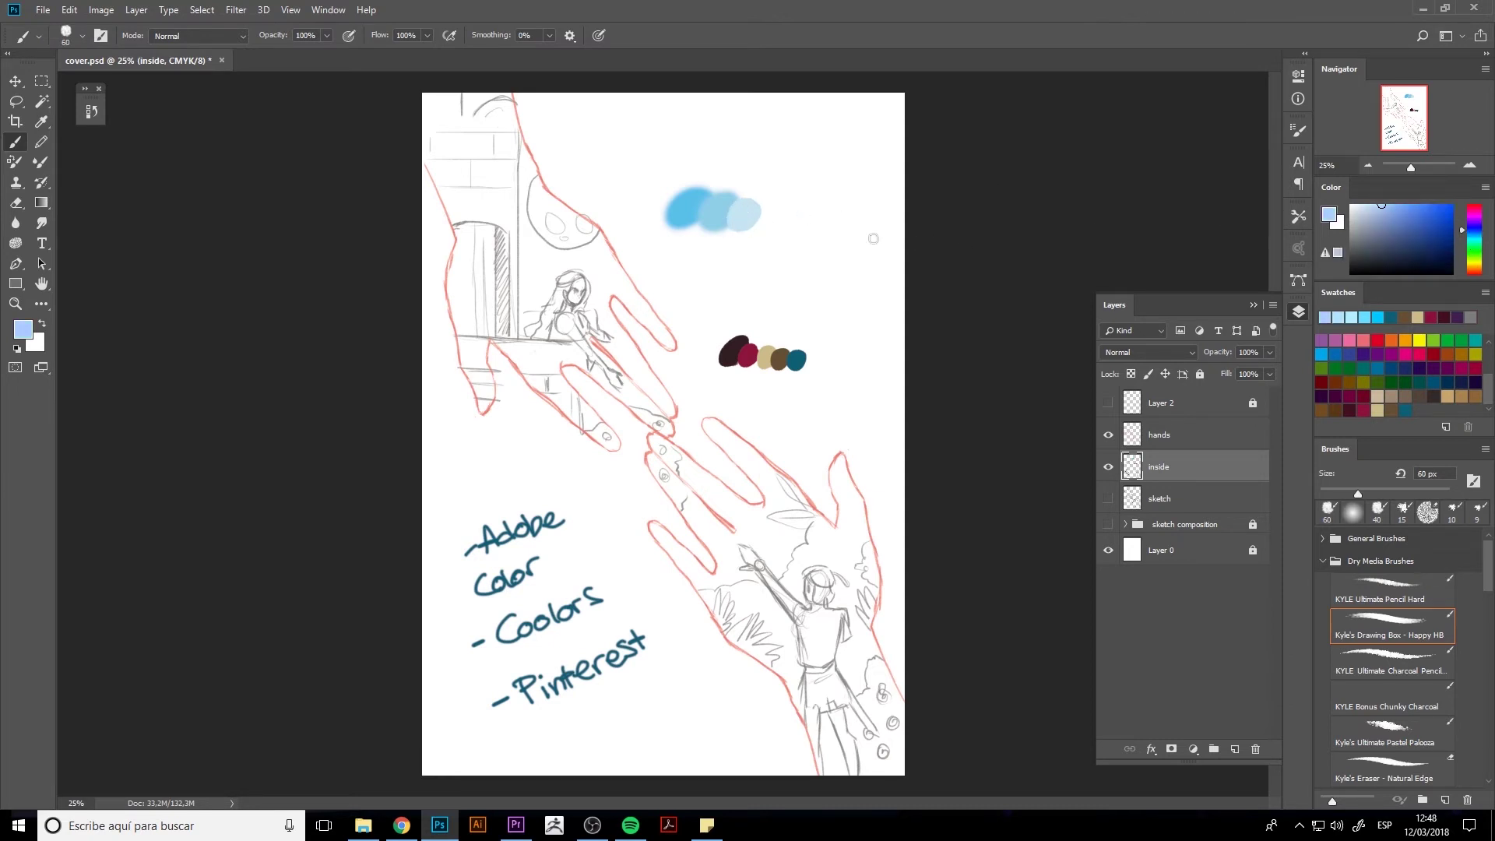
drag(690, 252, 669, 251)
click(1422, 204)
drag(700, 237, 701, 250)
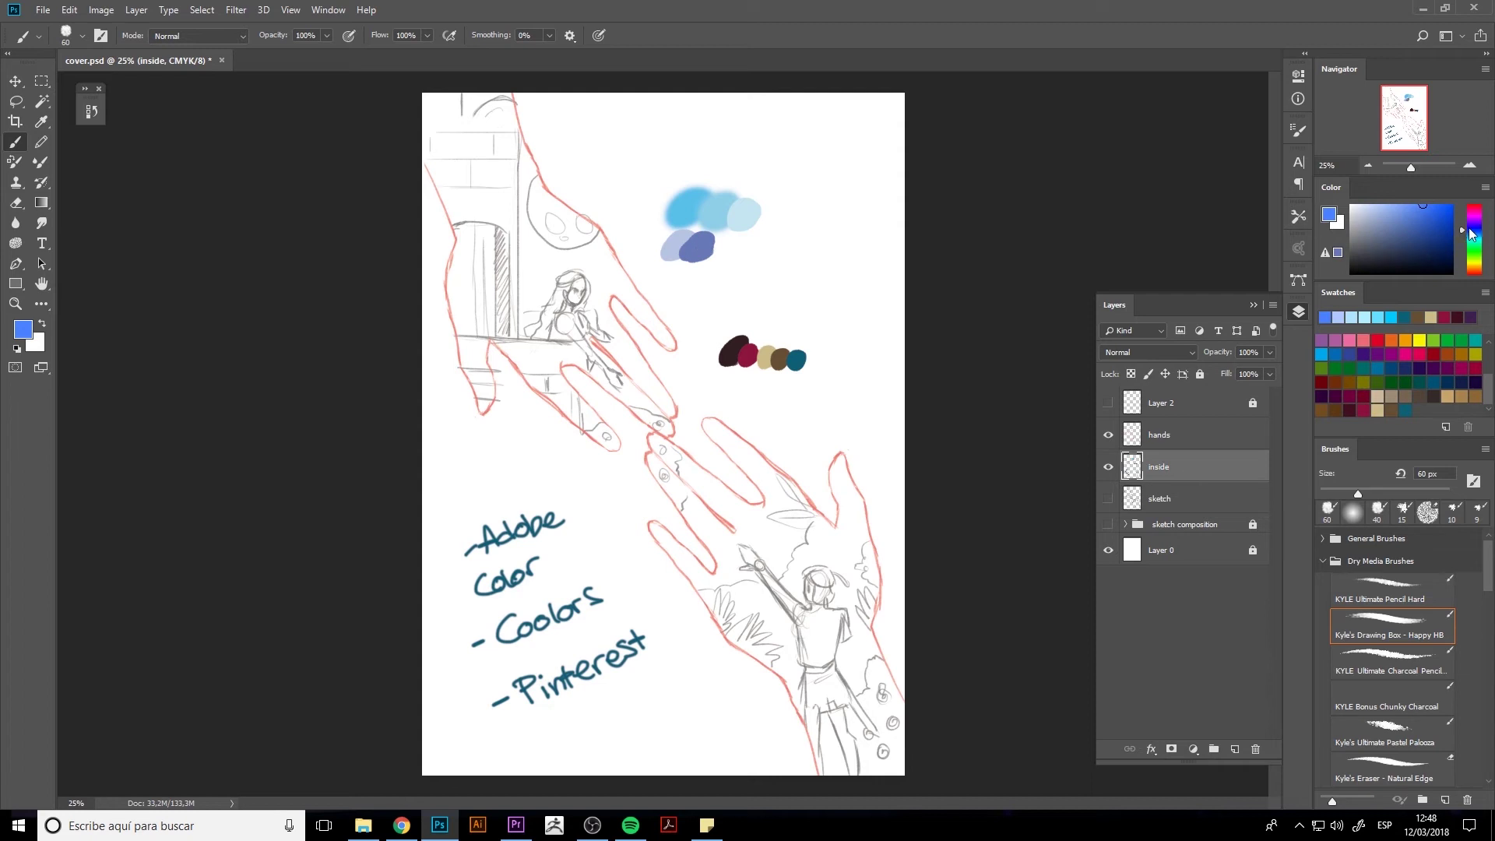
click(1475, 214)
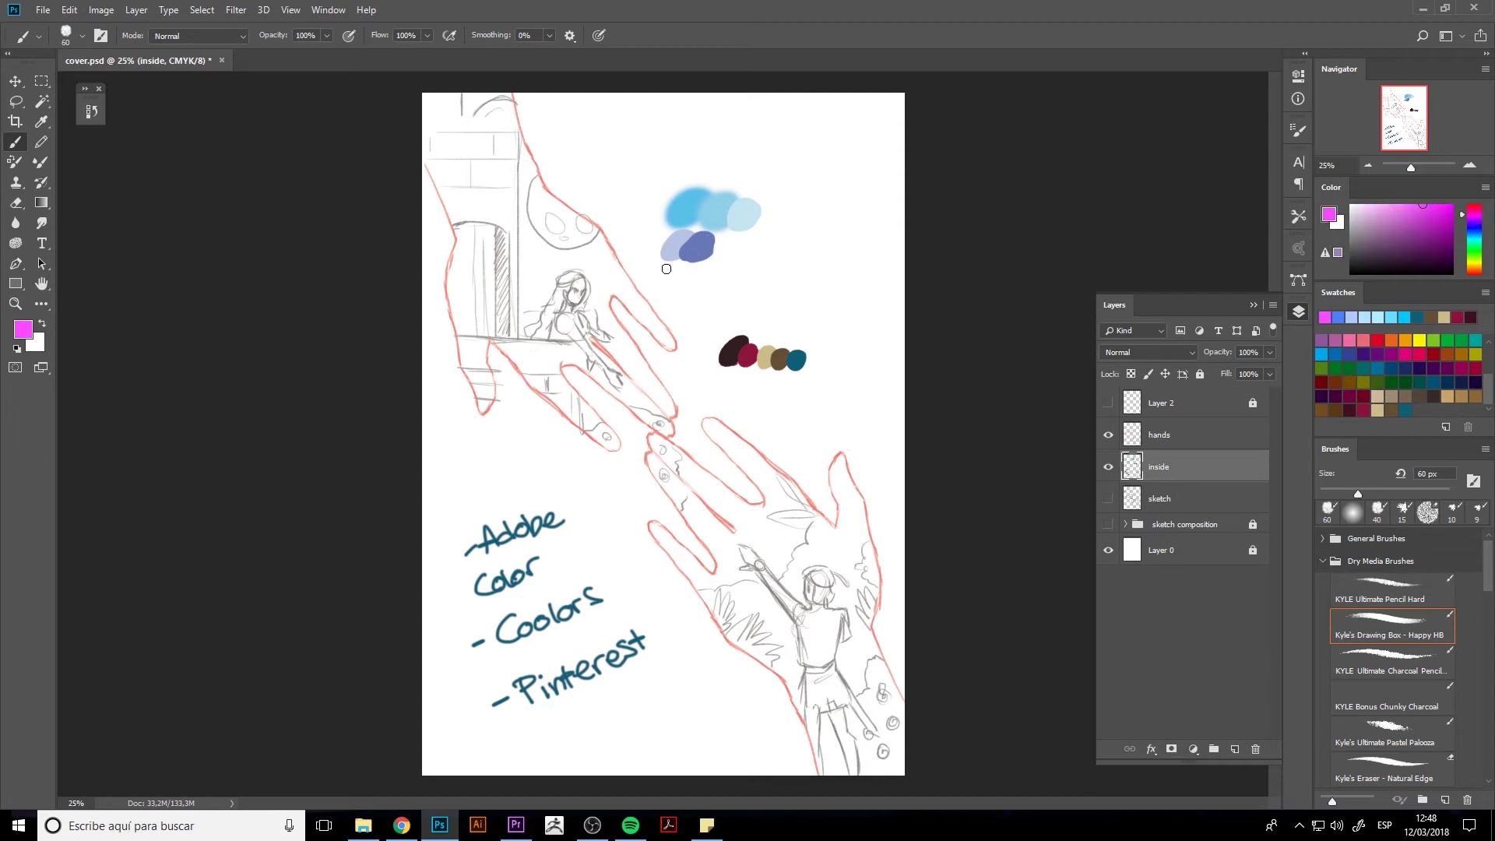
drag(666, 269, 673, 280)
click(1322, 254)
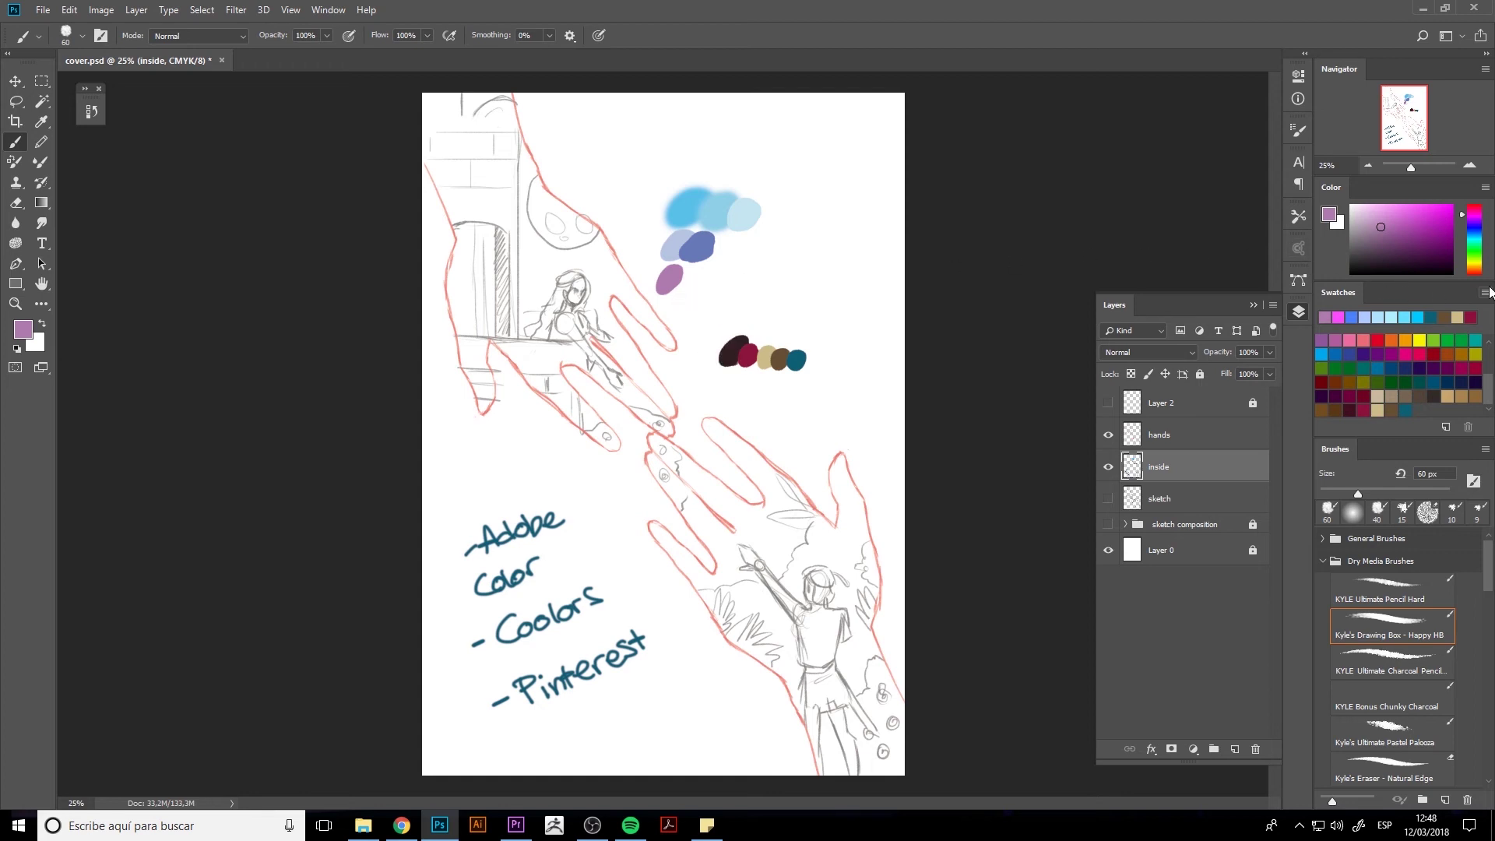
- Paint a bright green and a duller green stroke beside the blue blobs
drag(1473, 234, 1472, 260)
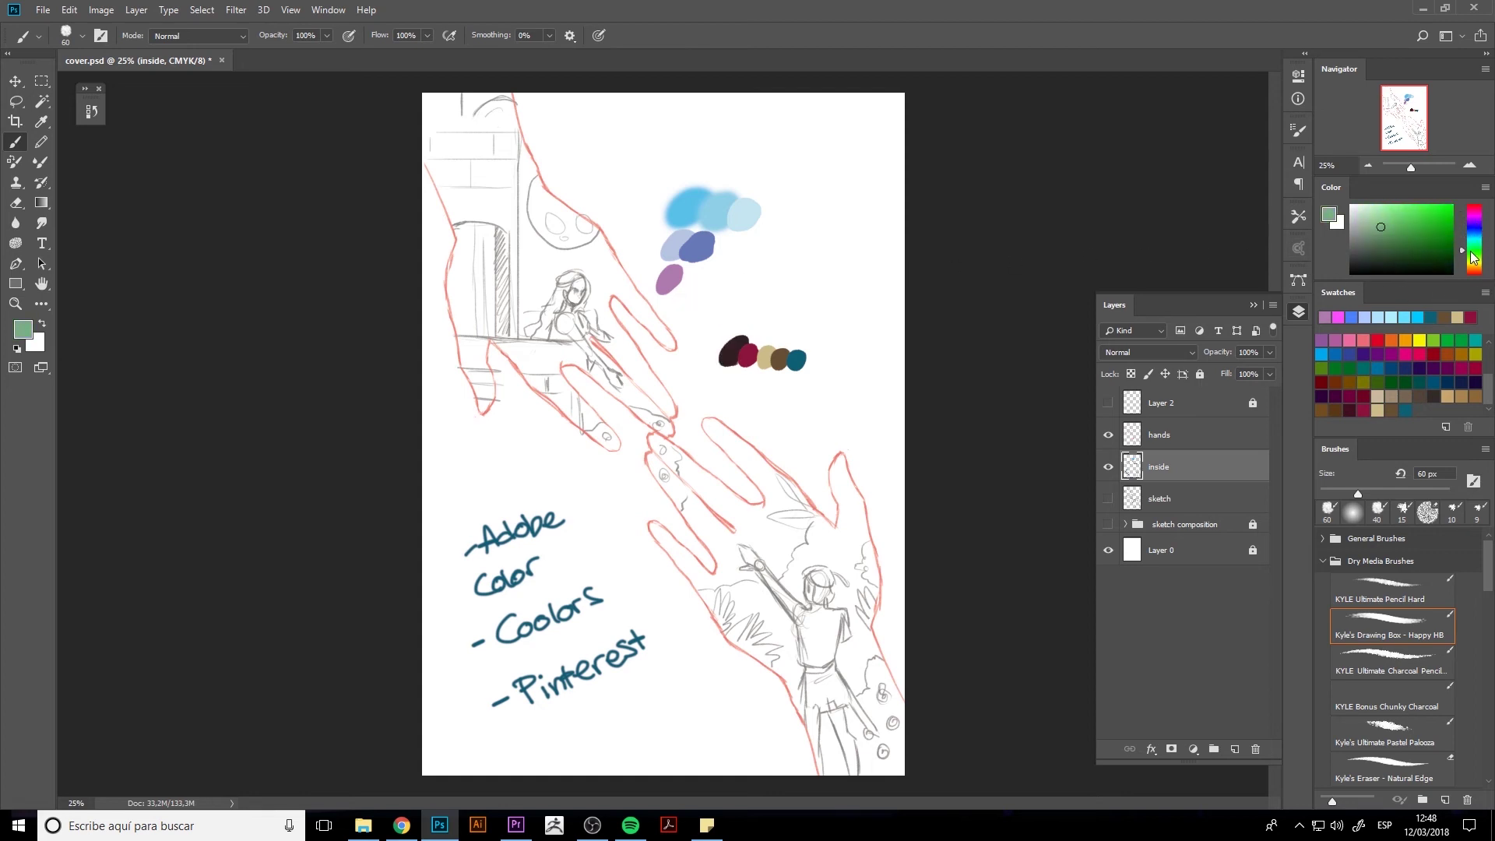
click(1439, 205)
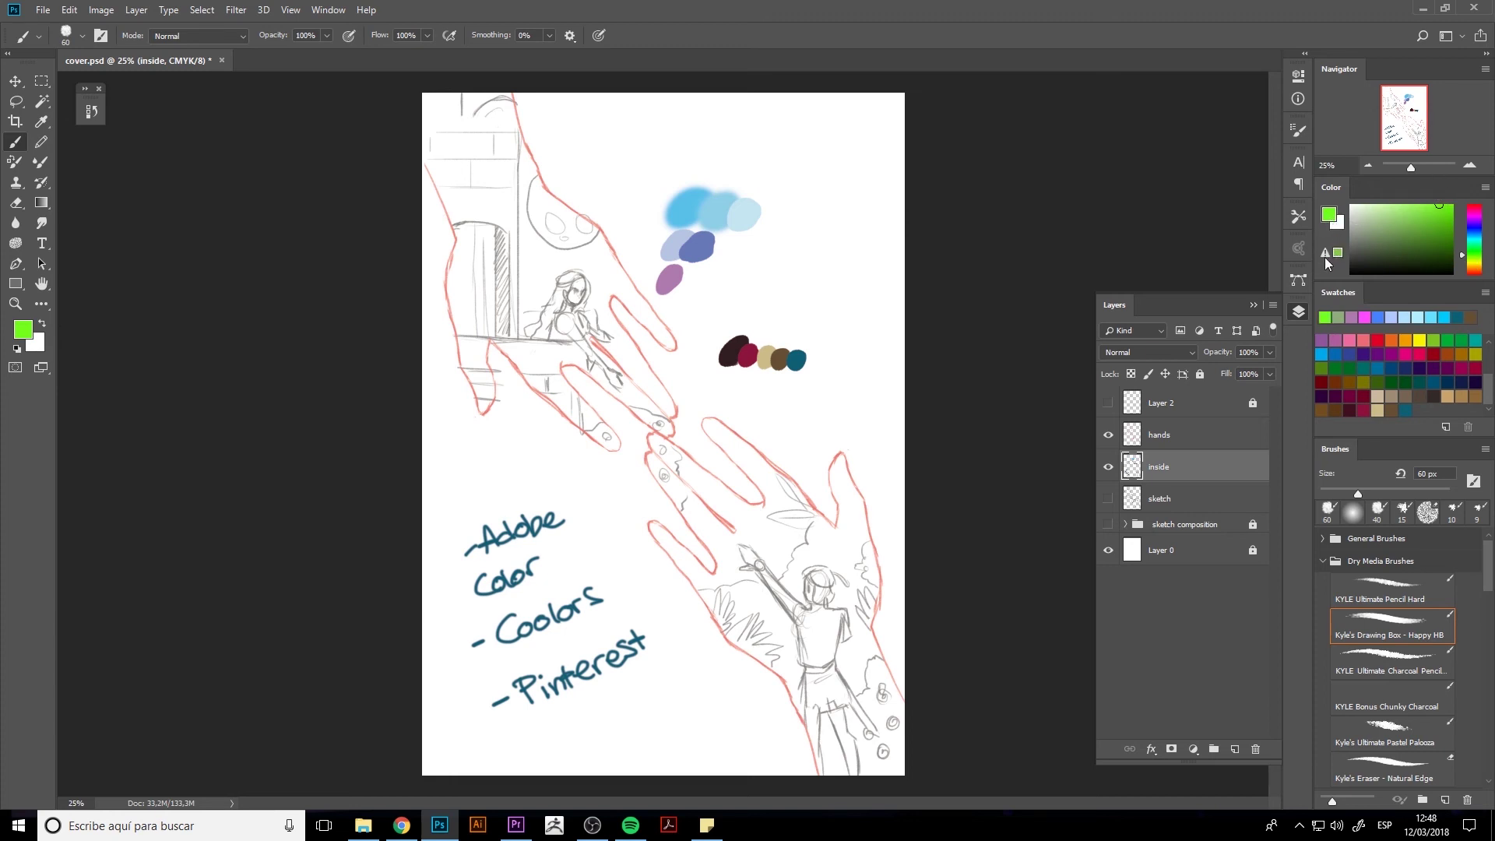
drag(787, 247, 777, 254)
drag(1421, 234, 1399, 232)
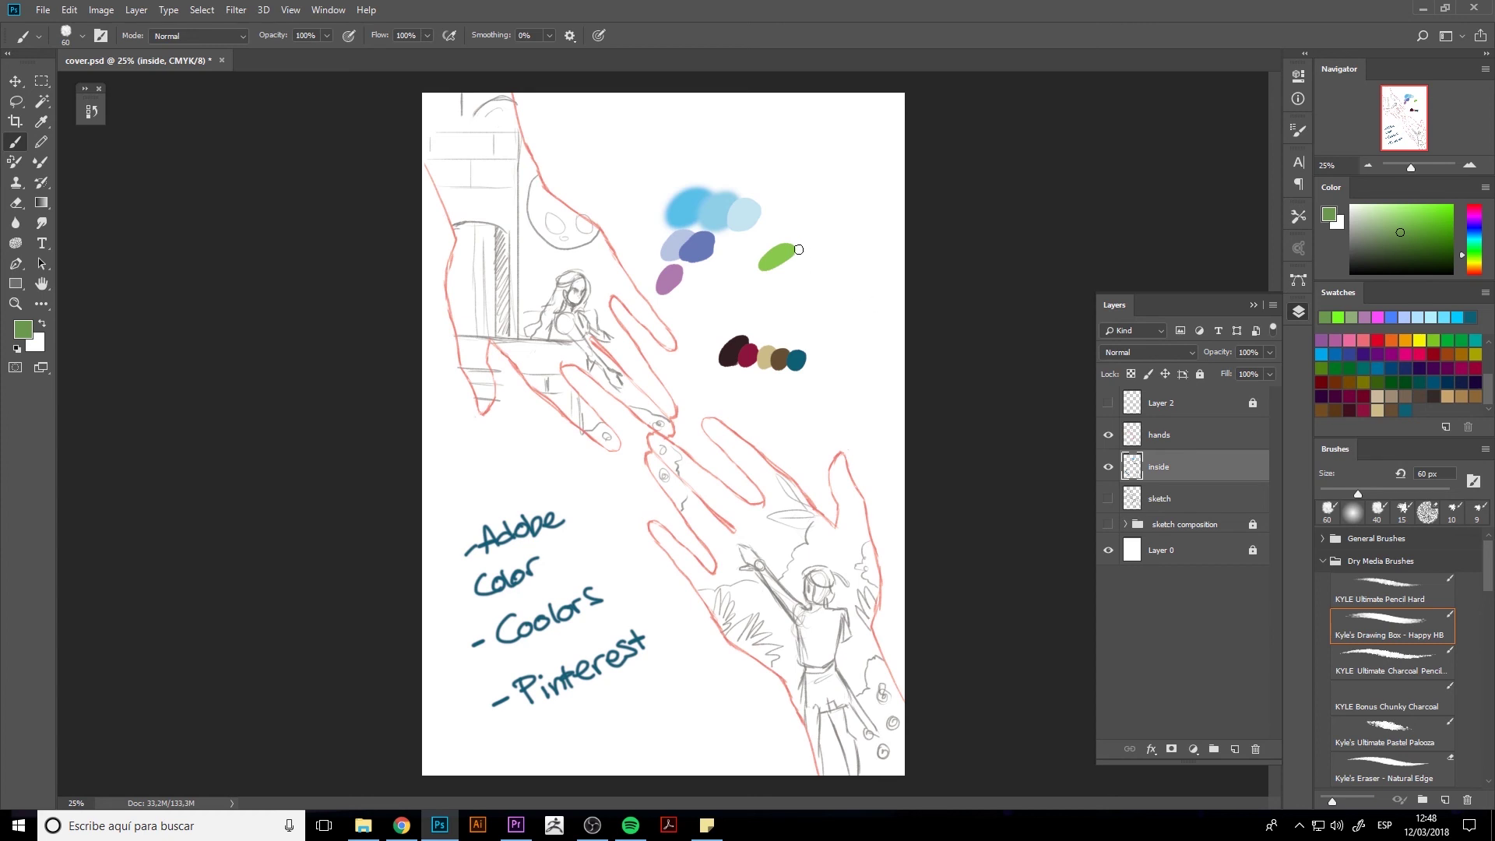
drag(797, 249, 783, 269)
- With a 500 px eraser, wipe out the blue, purple and green test blobs and the teal list
key(e)
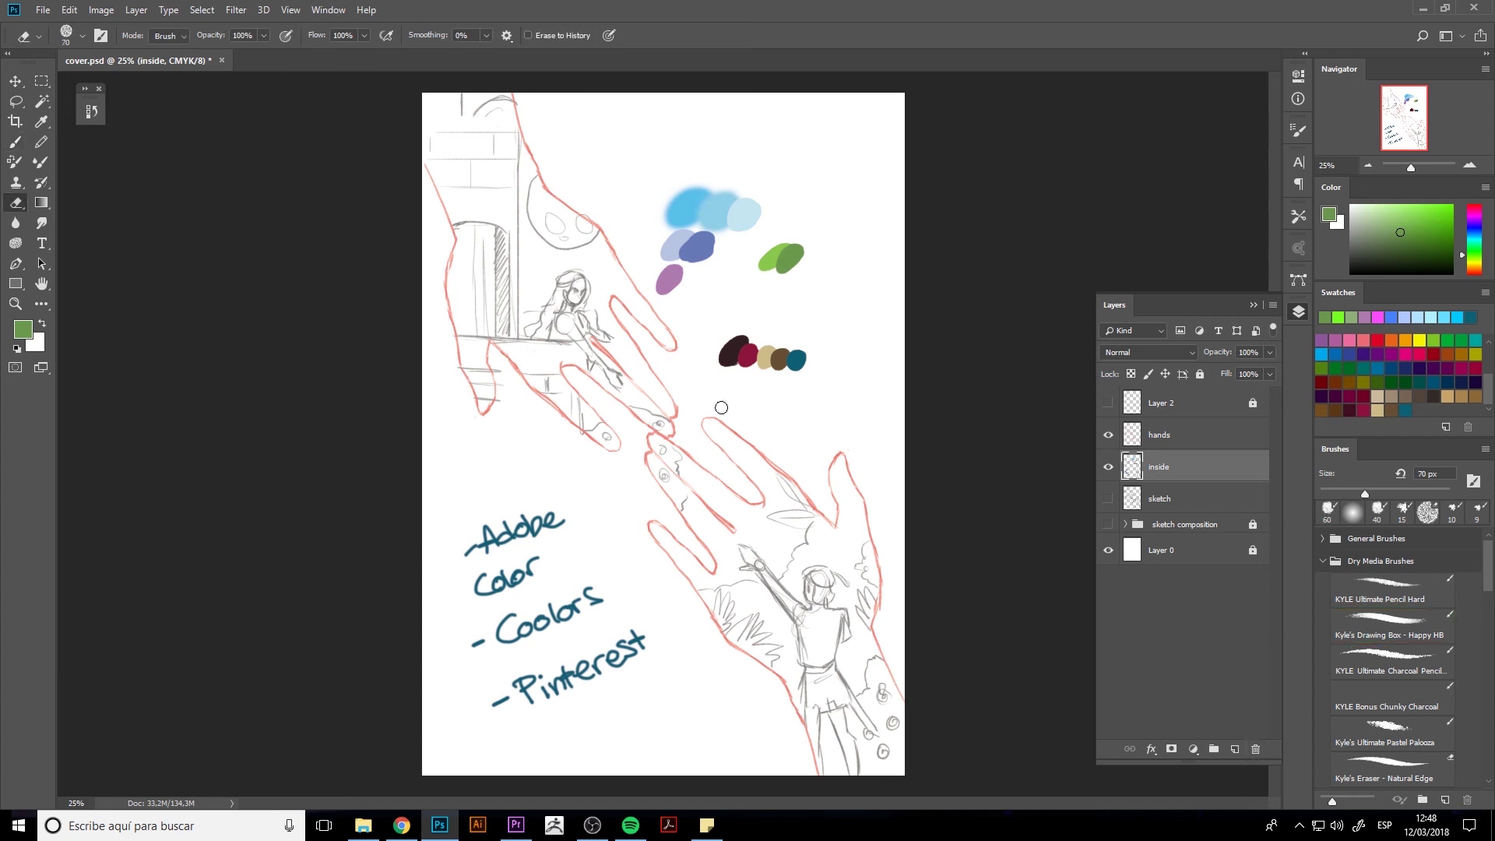
key(bracketright)
key(bracketright)
key(bracketright)
mouse_move(711, 242)
mouse_down()
mouse_move(713, 203)
mouse_move(801, 233)
mouse_up()
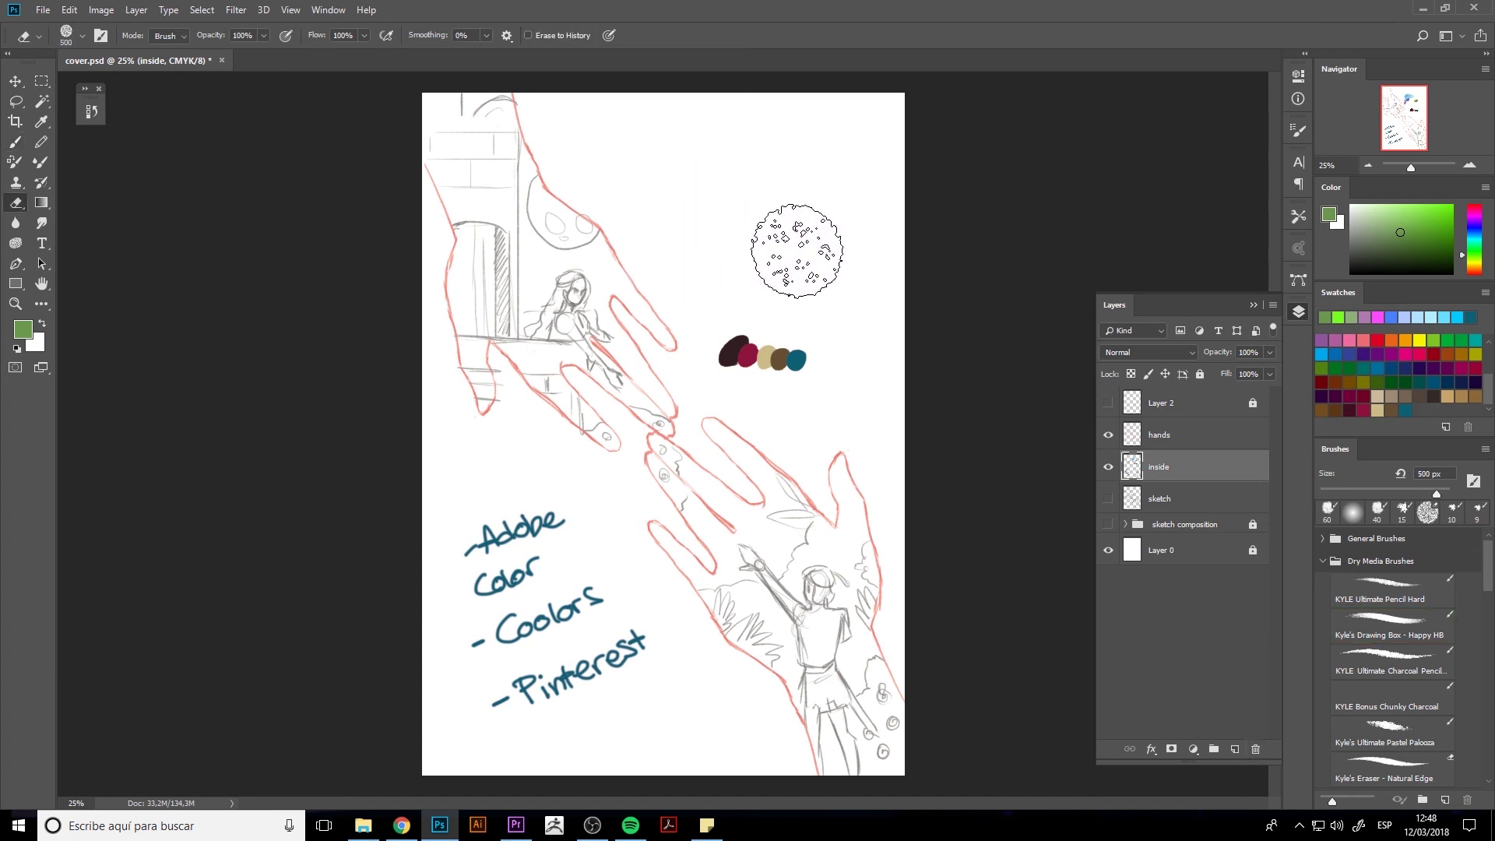
mouse_move(487, 533)
mouse_down()
mouse_move(517, 534)
mouse_move(640, 638)
mouse_up()
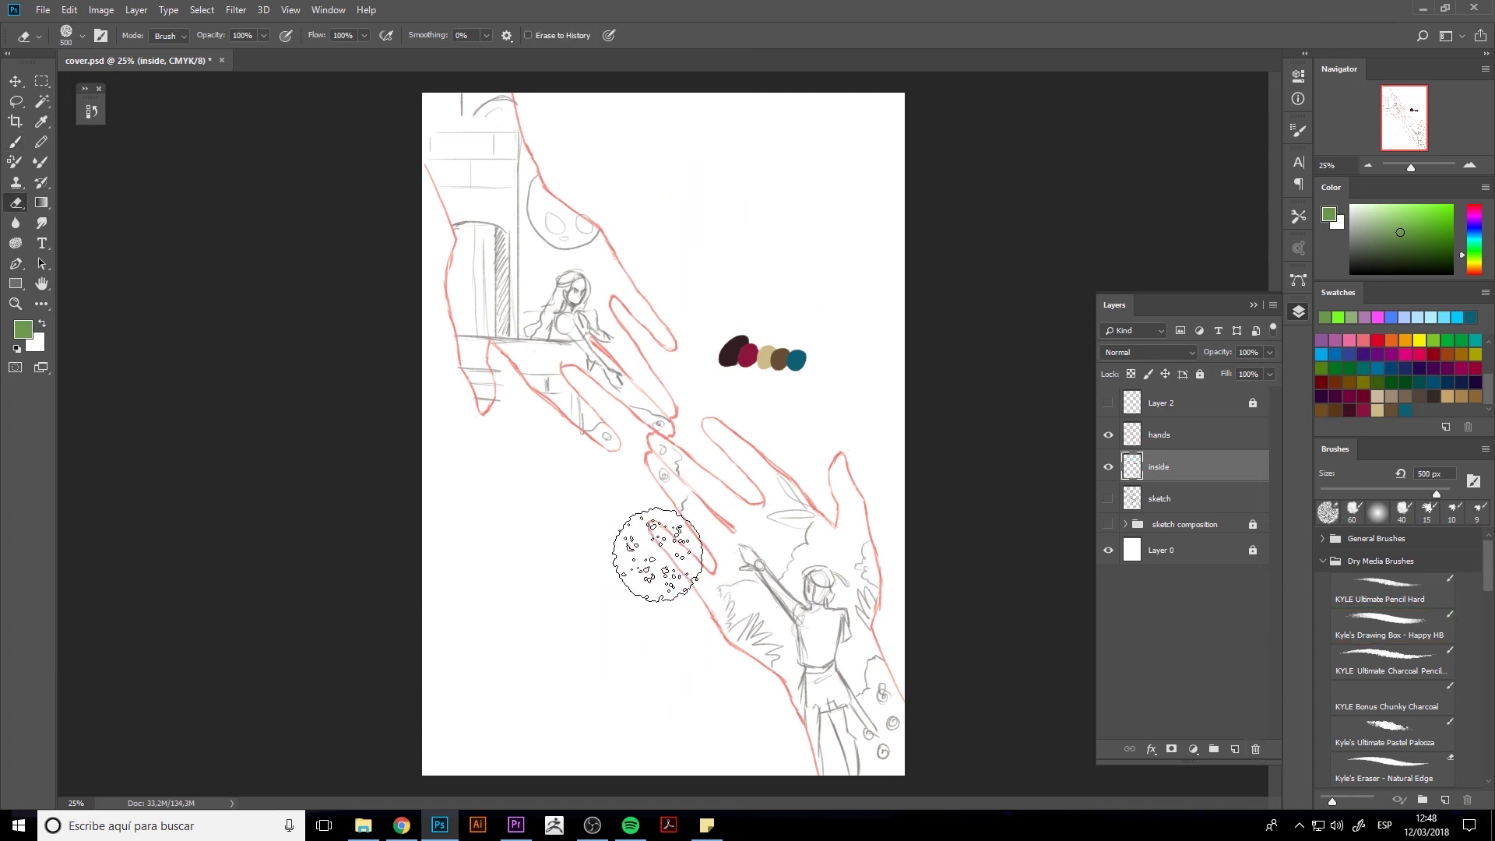
key(b)
key(i)
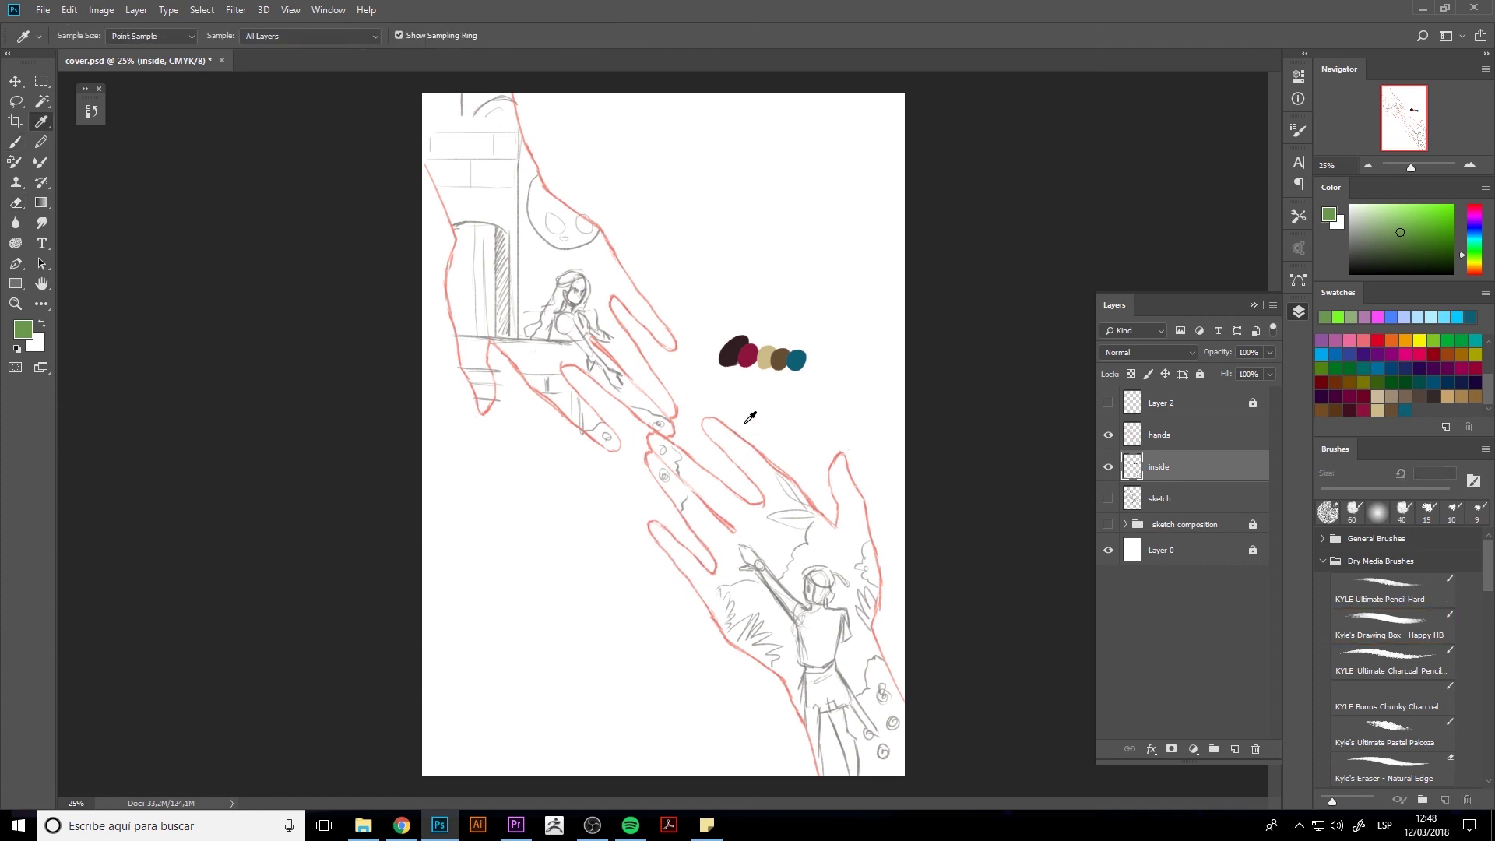